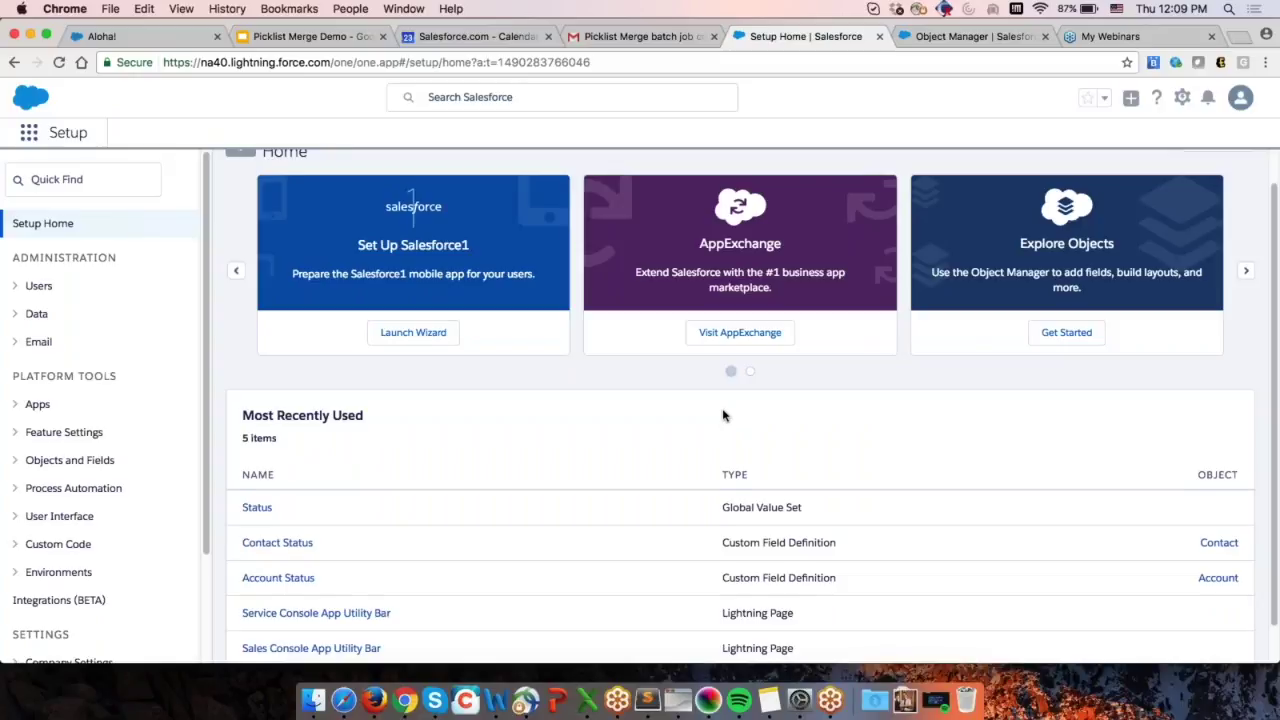
Review the values of the Status global value set, then return to Setup Home
{"action": "left_click", "coordinate": [262, 469]}
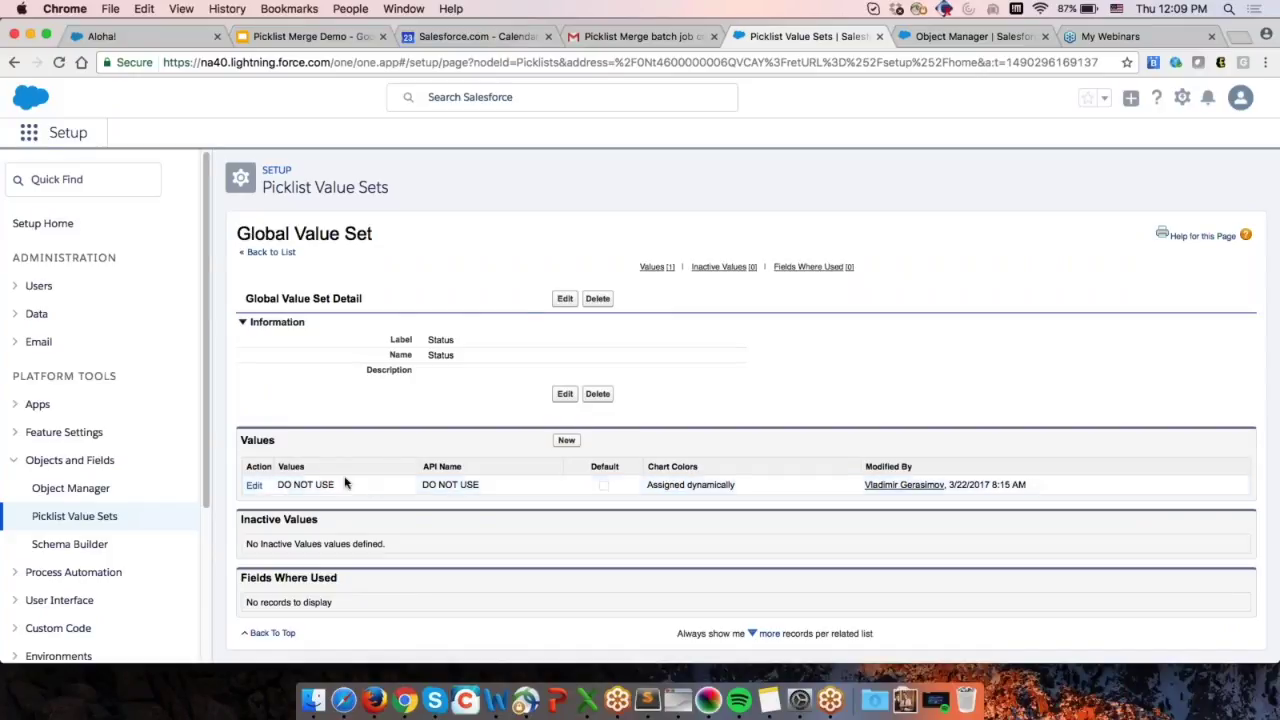
{"action": "left_click_drag", "start_coordinate": [336, 484], "coordinate": [277, 484]}
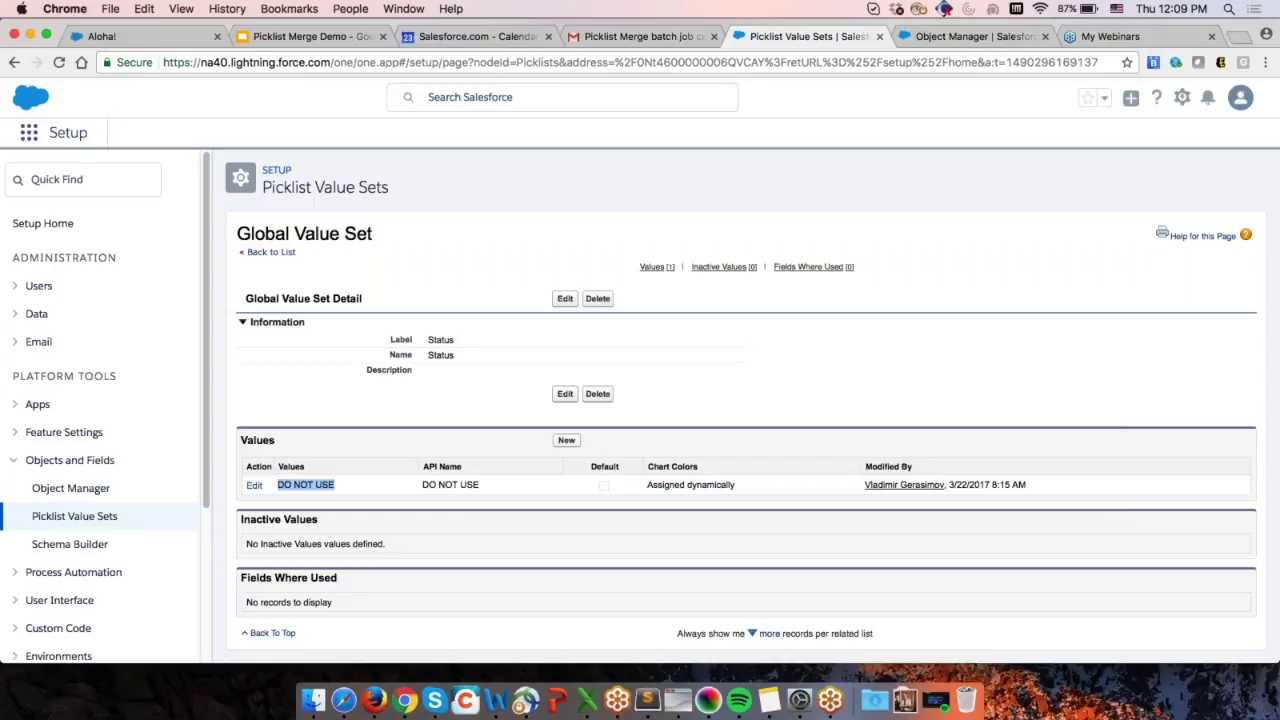
{"action": "left_click", "coordinate": [14, 62]}
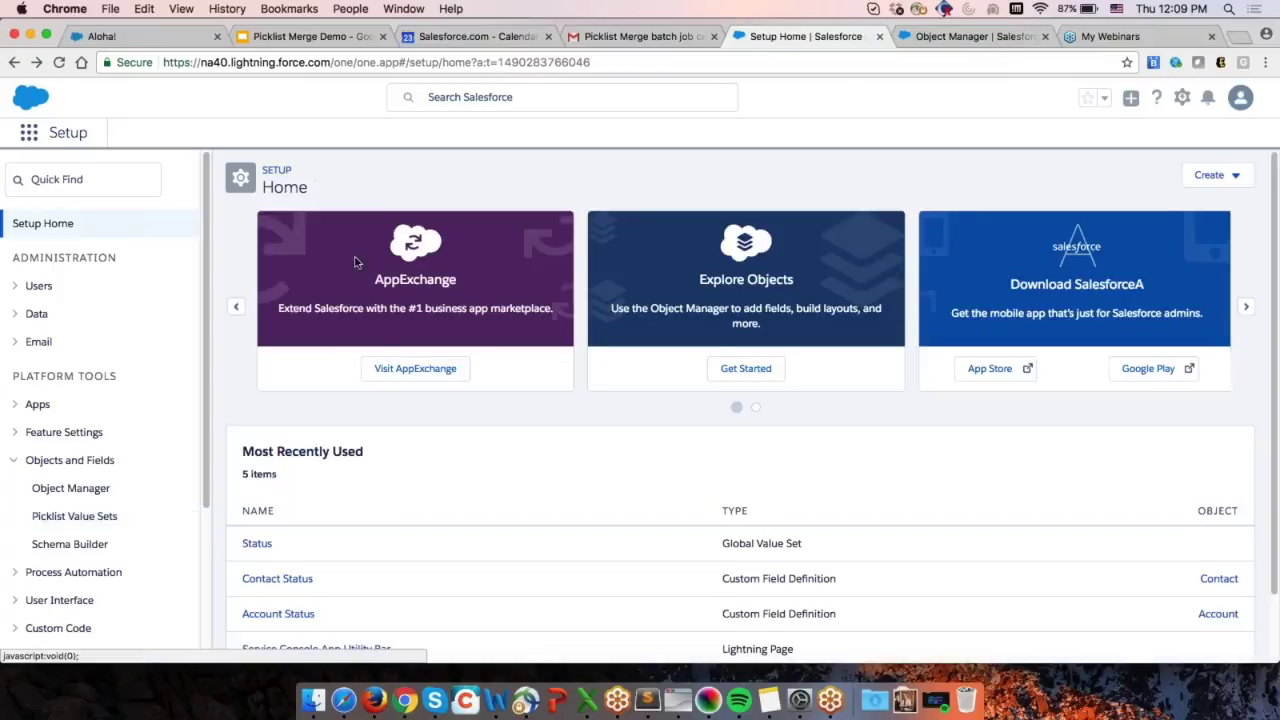
Review the picklist values of the Account Status custom field, then return to Setup Home
{"action": "scroll", "coordinate": [354, 262], "scroll_direction": "down", "scroll_amount": 2}
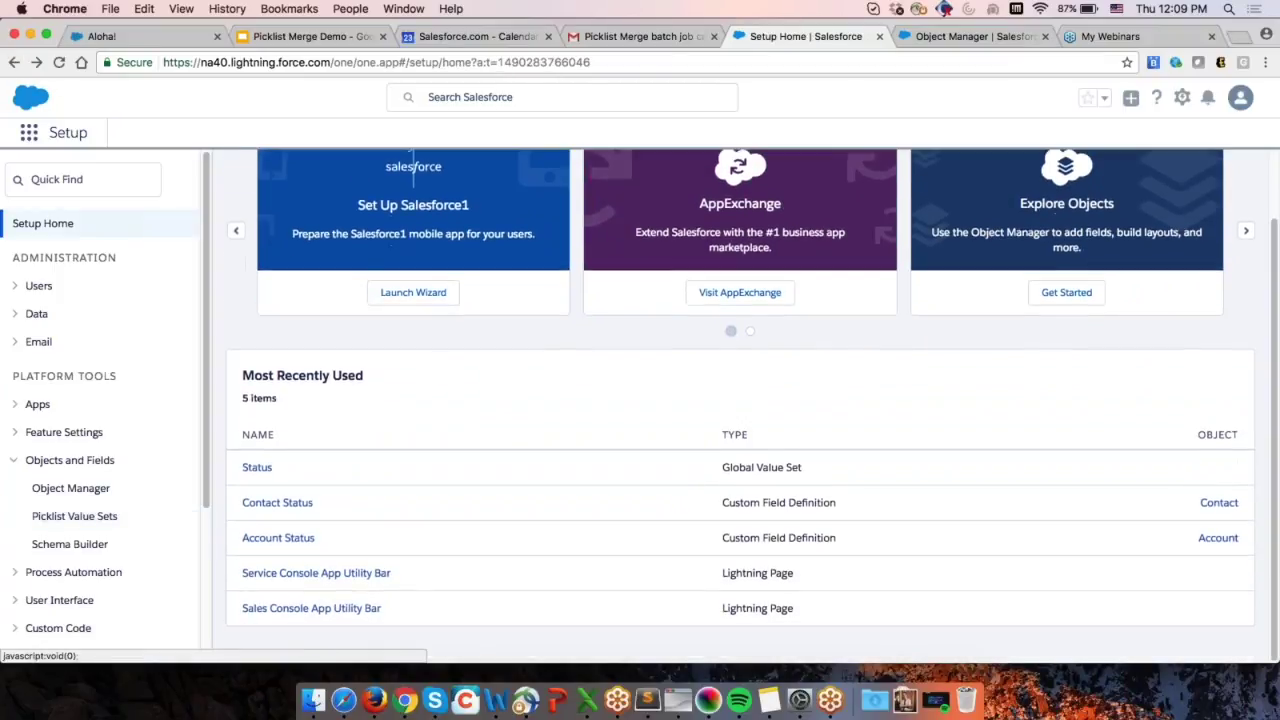
{"action": "left_click", "coordinate": [277, 539]}
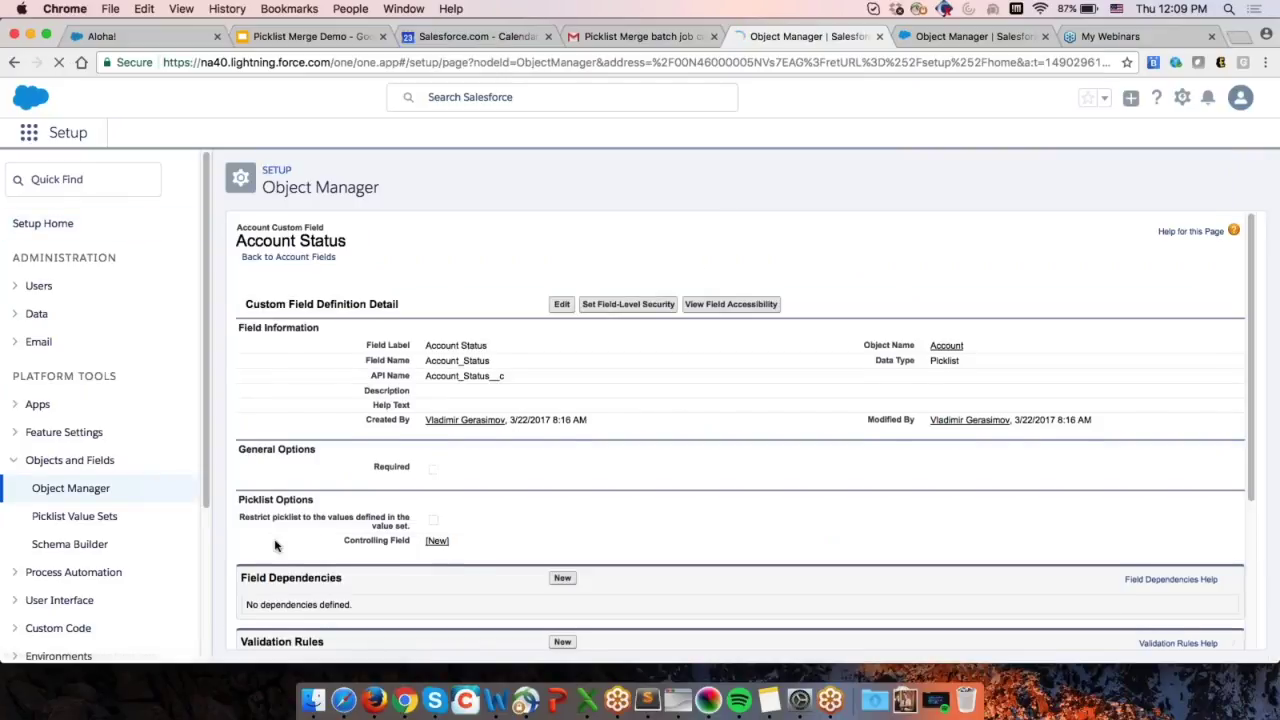
{"action": "scroll", "coordinate": [619, 463], "scroll_direction": "down", "scroll_amount": 5}
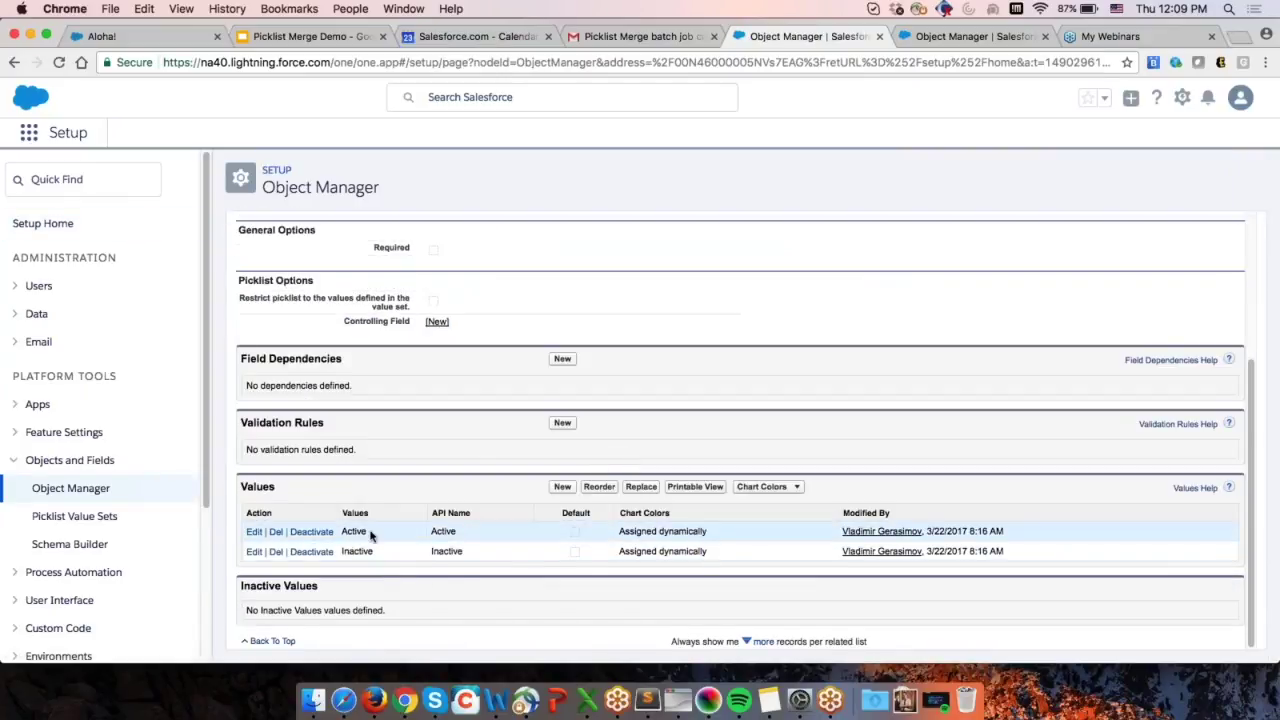
{"action": "scroll", "coordinate": [461, 547], "scroll_direction": "up", "scroll_amount": 5}
{"action": "left_click", "coordinate": [14, 62]}
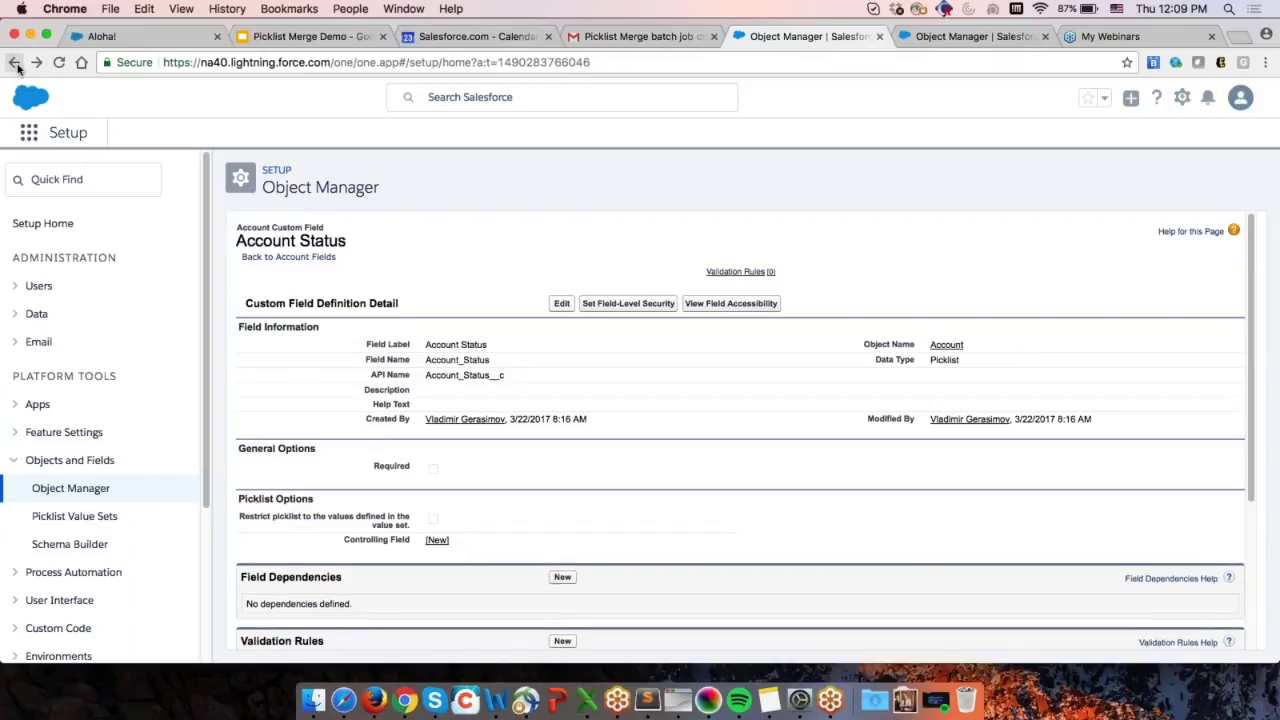
Review the active and inactive picklist values of the Contact Status custom field
{"action": "scroll", "coordinate": [409, 374], "scroll_direction": "down", "scroll_amount": 2}
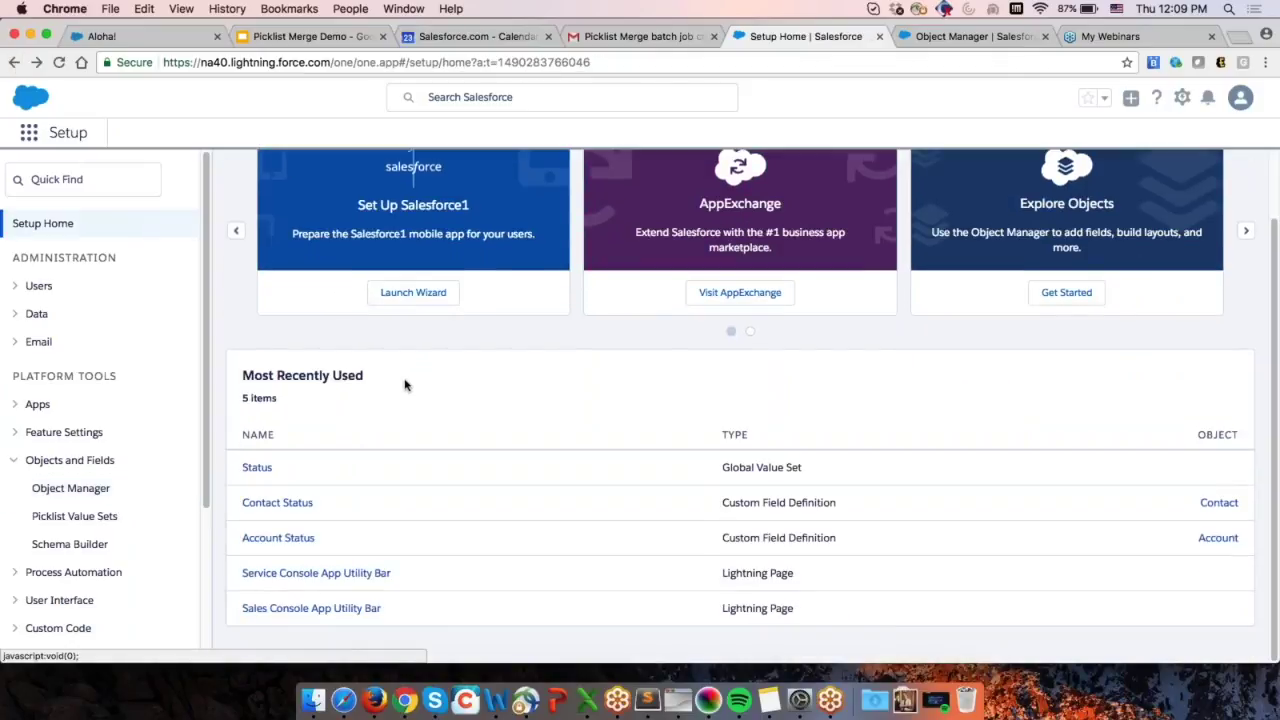
{"action": "left_click", "coordinate": [300, 503]}
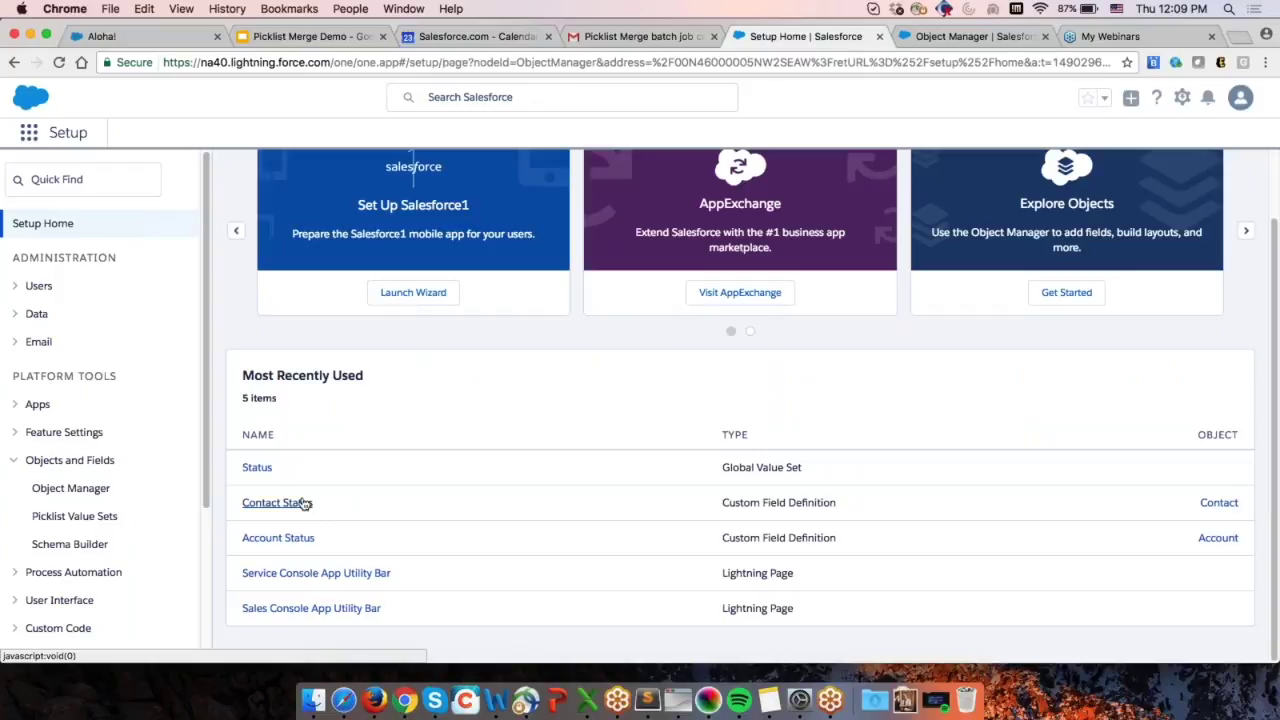
{"action": "scroll", "coordinate": [459, 490], "scroll_direction": "down", "scroll_amount": 5}
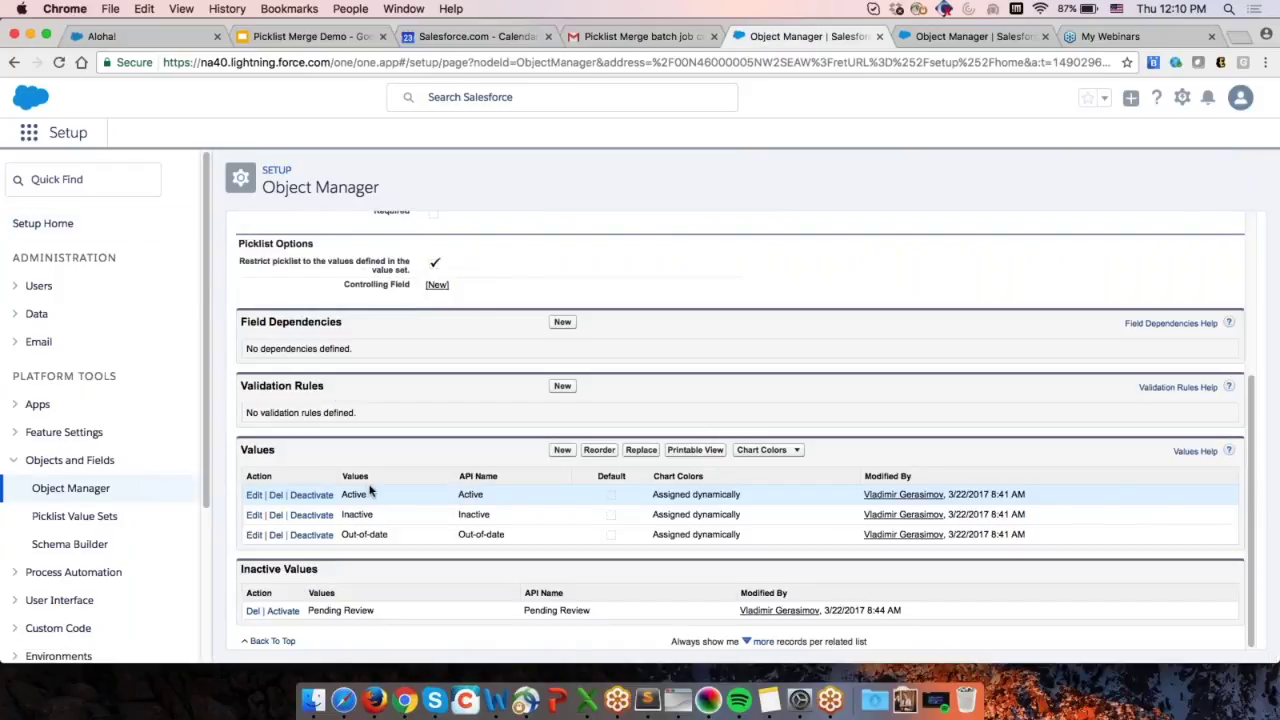
{"action": "left_click_drag", "start_coordinate": [401, 535], "coordinate": [343, 537]}
{"action": "left_click_drag", "start_coordinate": [376, 611], "coordinate": [306, 611]}
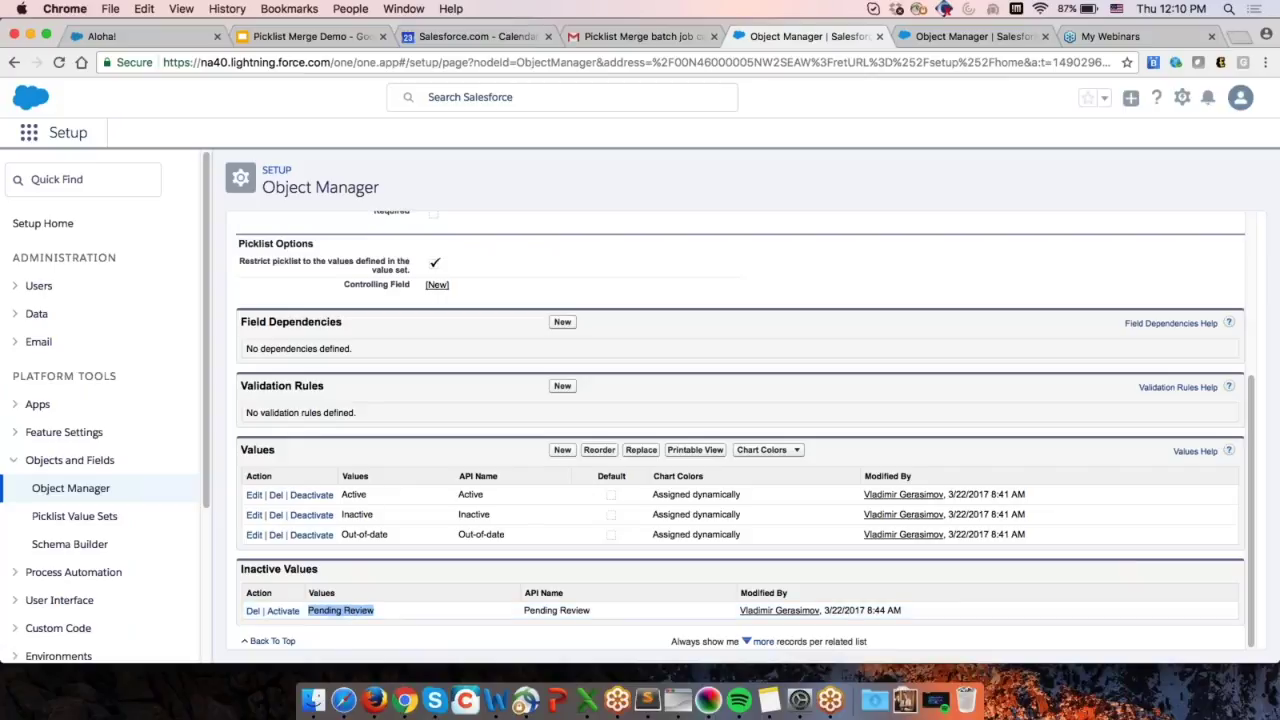
{"action": "scroll", "coordinate": [600, 457], "scroll_direction": "up", "scroll_amount": 5}
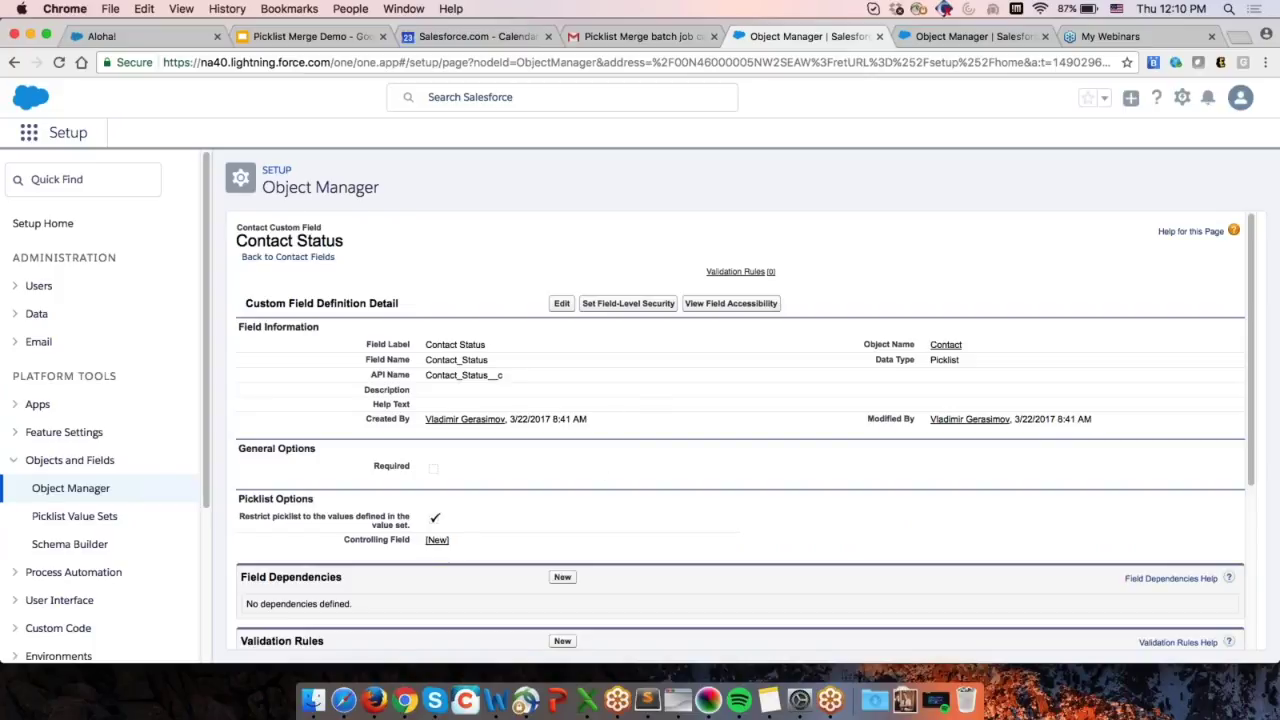
In the other Salesforce browser tab, load the org's home page by shortening the address to na40.lightning.force.com
{"action": "left_click", "coordinate": [960, 38]}
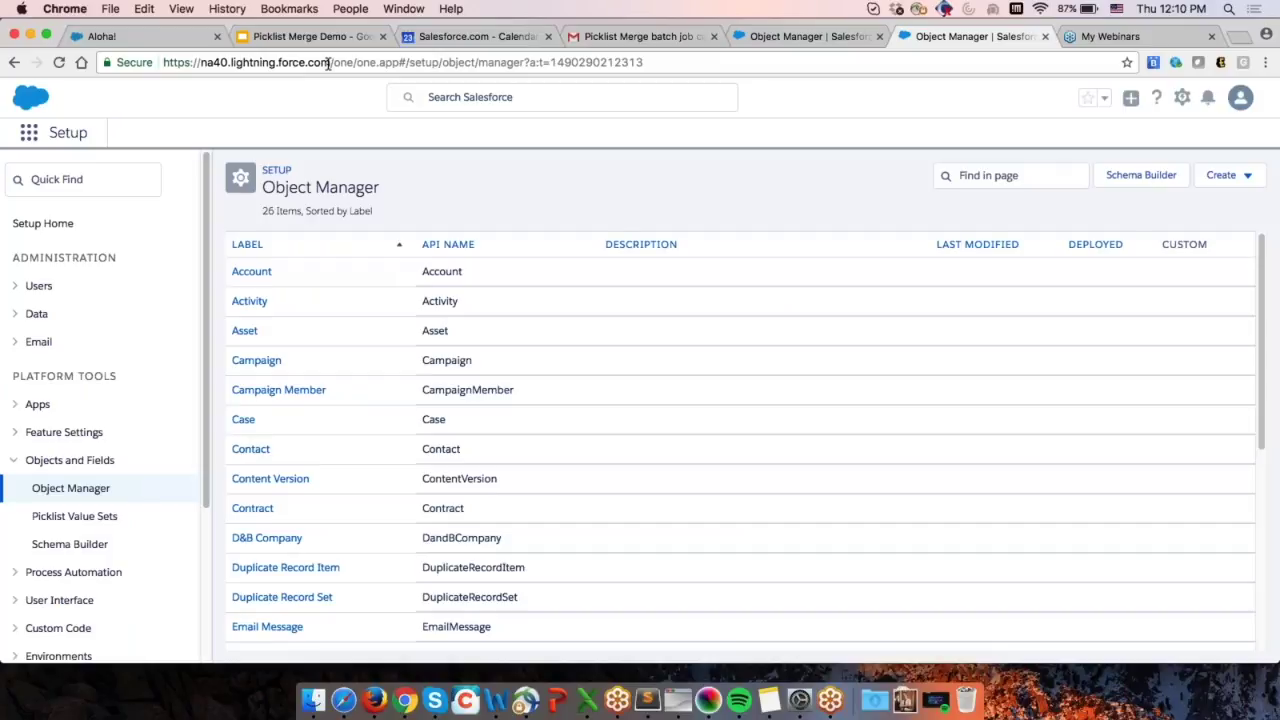
{"action": "left_click_drag", "start_coordinate": [328, 62], "coordinate": [800, 63]}
{"action": "key", "text": "BackSpace"}
{"action": "key", "text": "Return"}
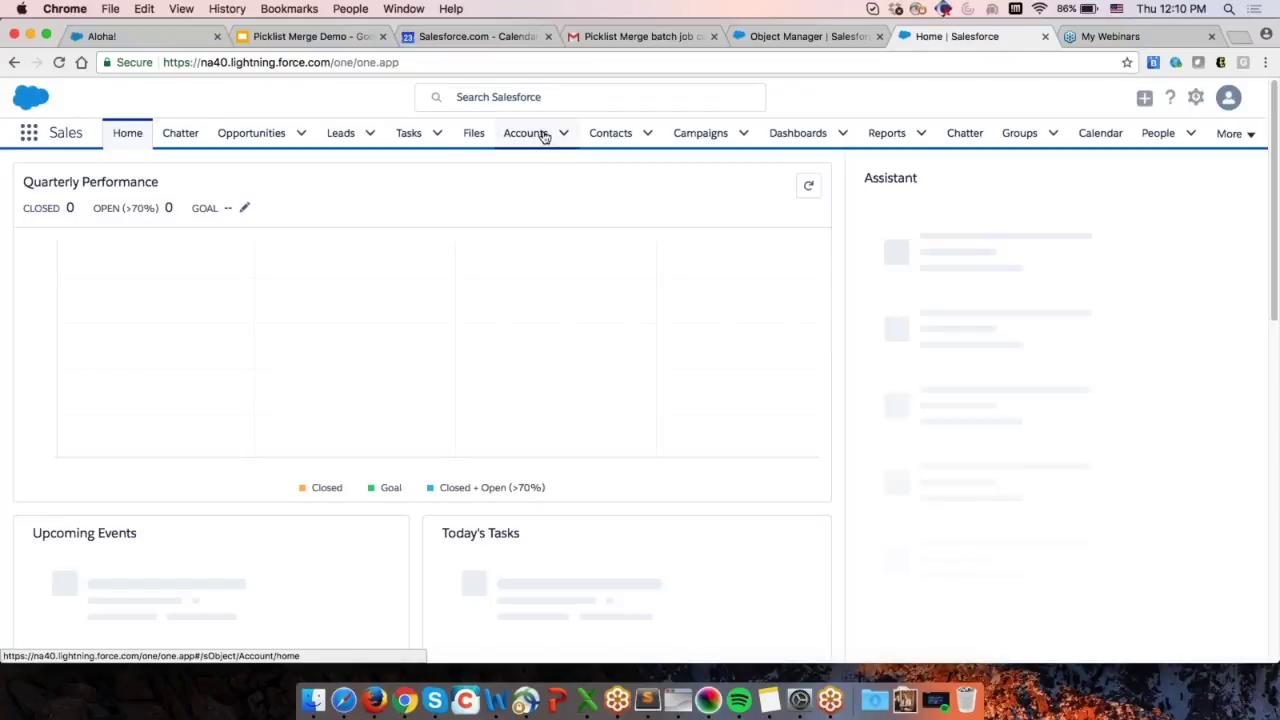
Show the accounts in the Account Status list view to check each record's status
{"action": "left_click", "coordinate": [544, 135]}
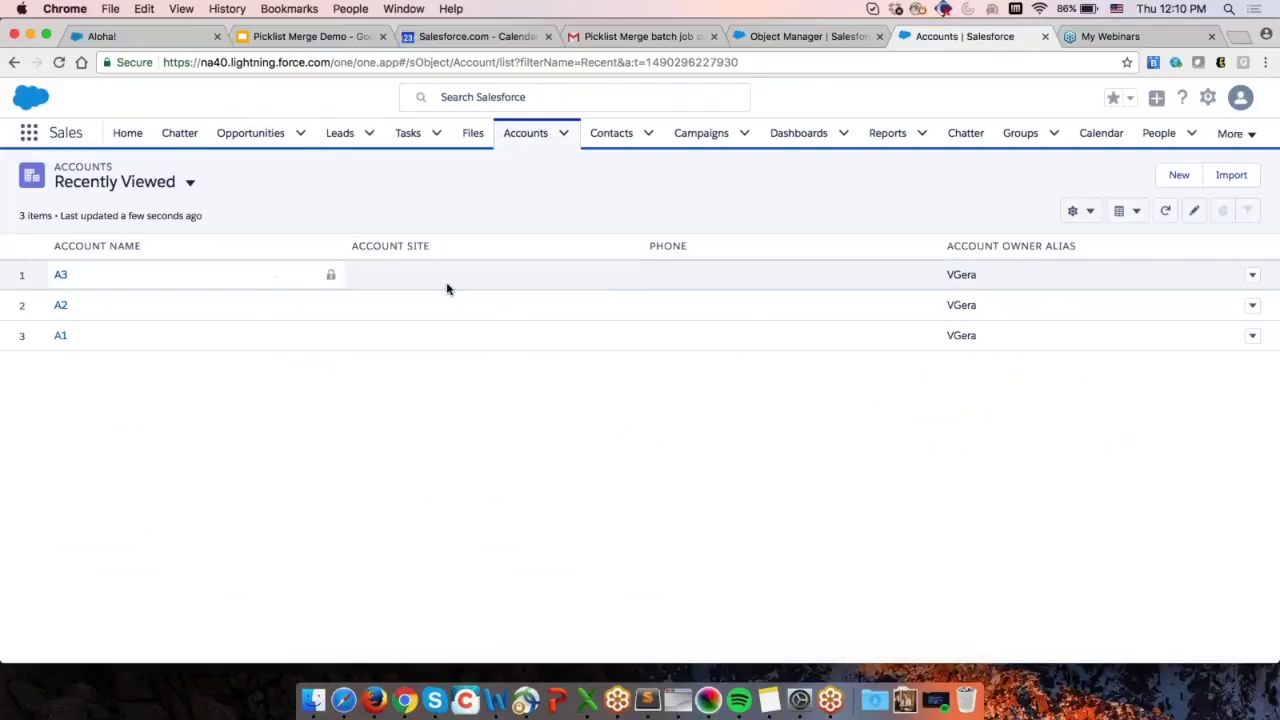
{"action": "left_click", "coordinate": [190, 183]}
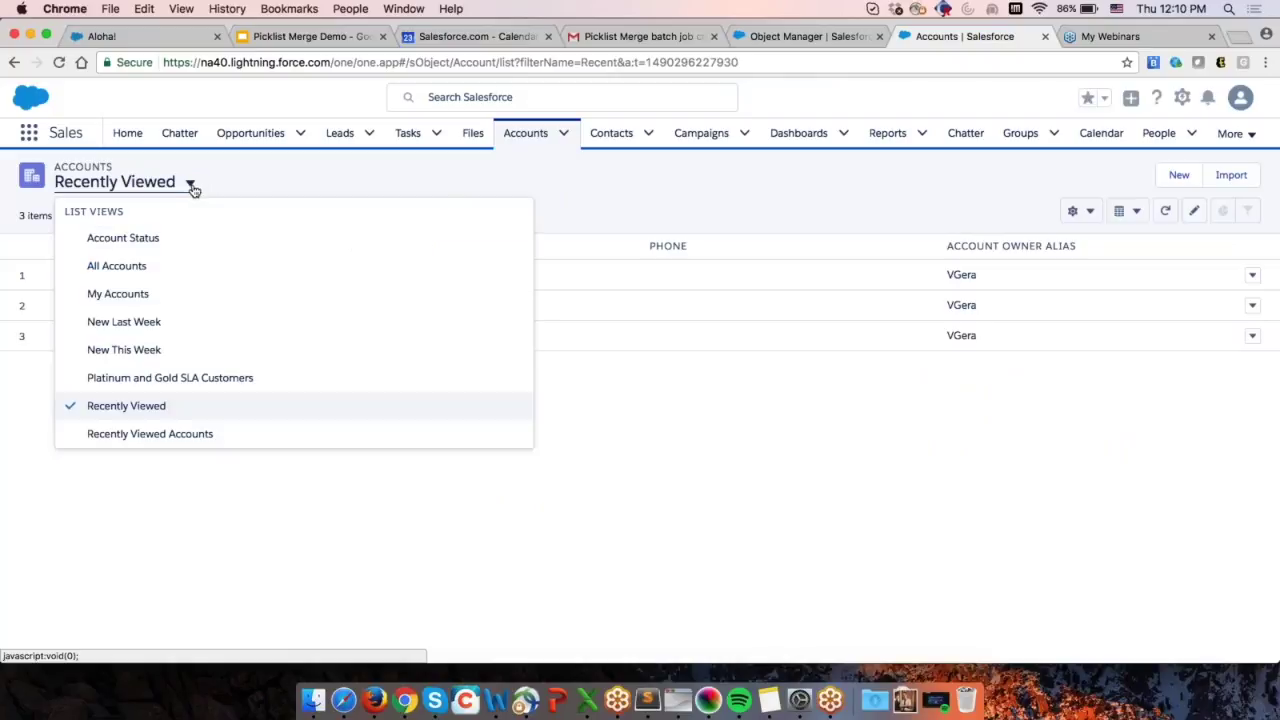
{"action": "left_click", "coordinate": [123, 238]}
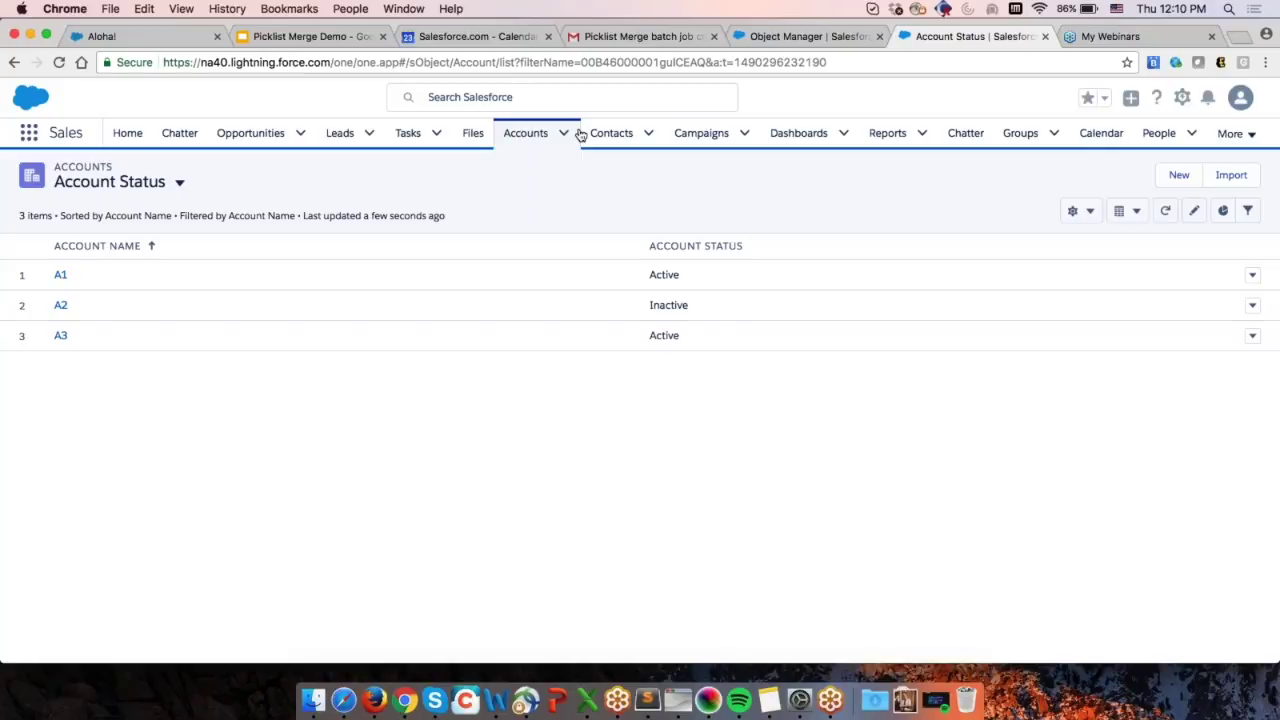
Show the contacts in the Contact Status list view and check the status of contact C3
{"action": "left_click", "coordinate": [620, 134]}
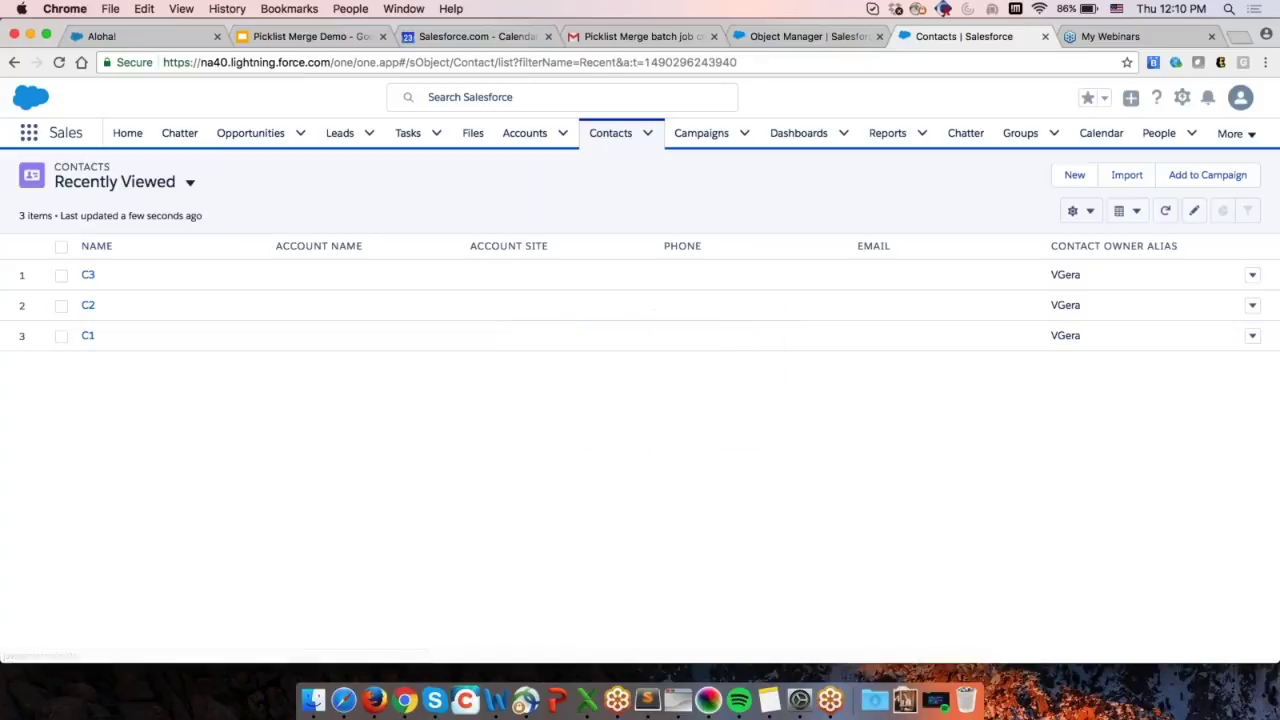
{"action": "left_click", "coordinate": [189, 182]}
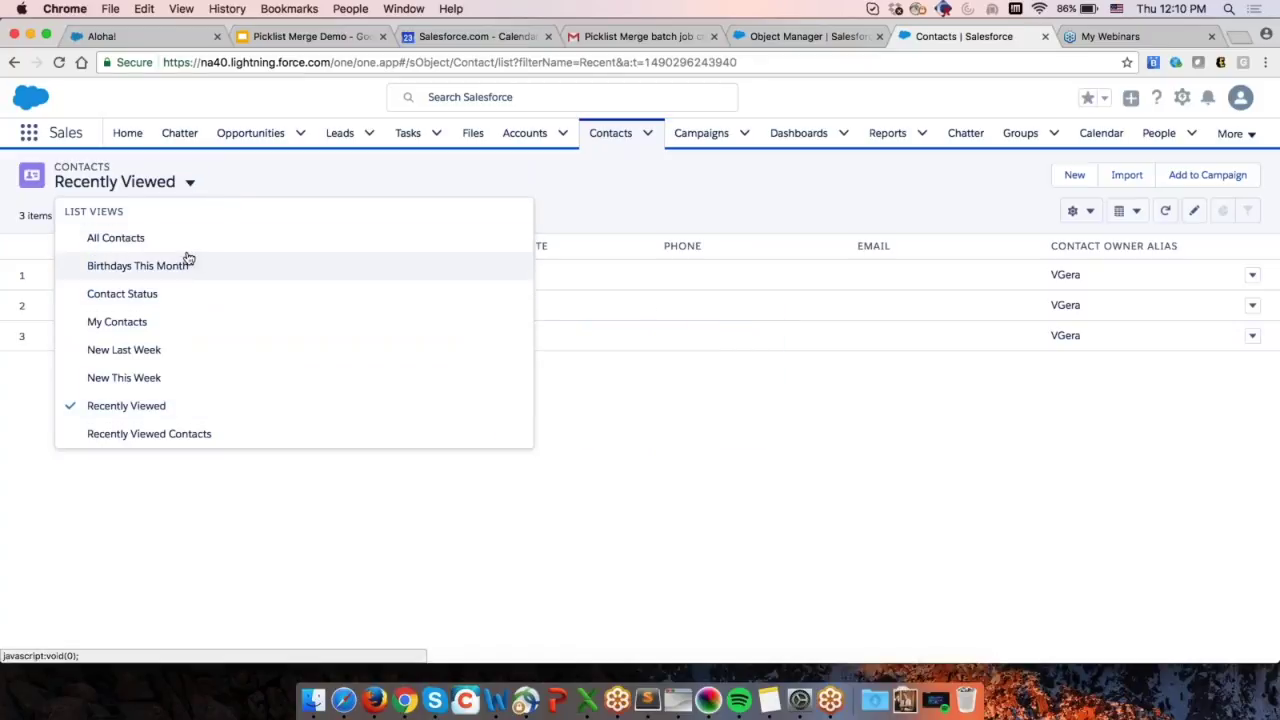
{"action": "left_click", "coordinate": [182, 296]}
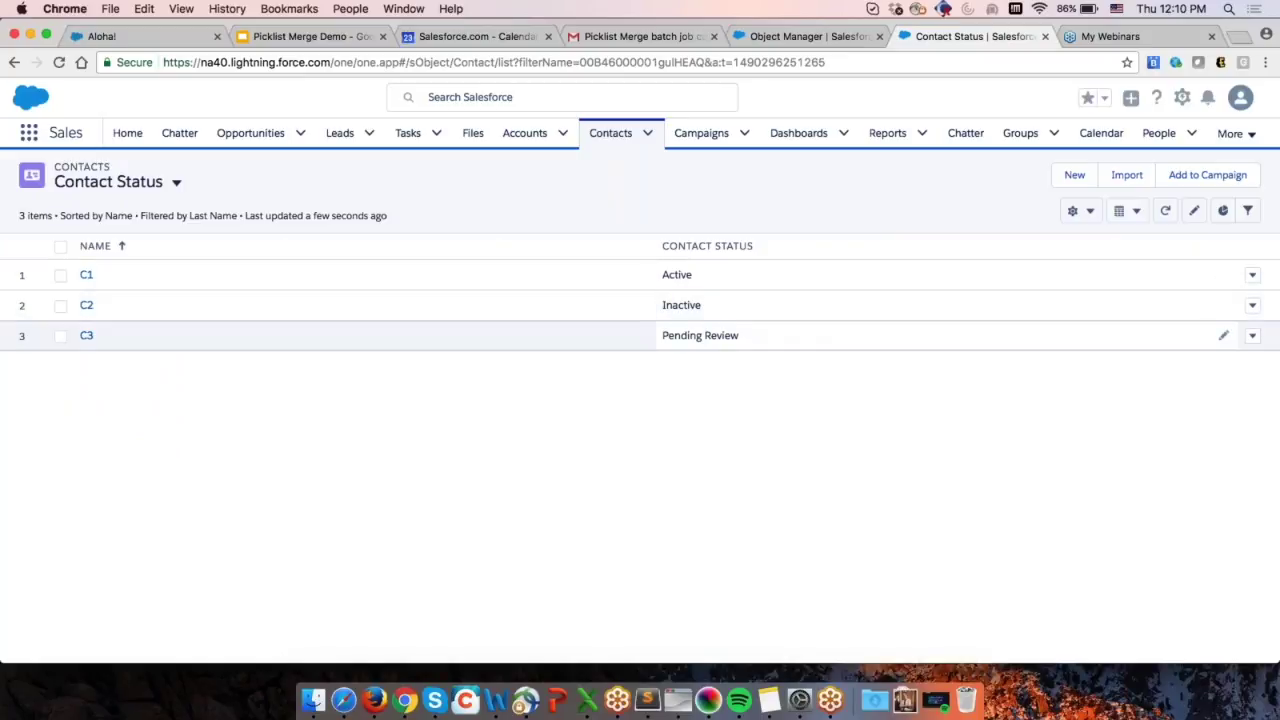
{"action": "left_click", "coordinate": [703, 337]}
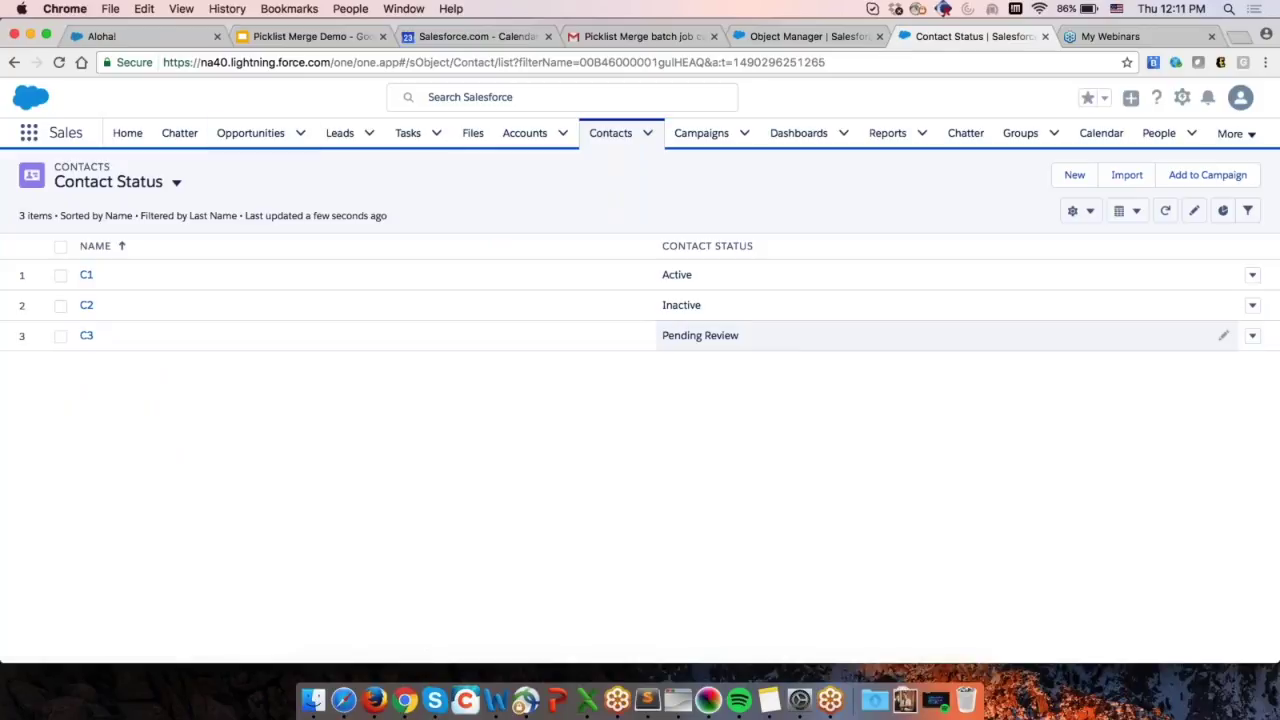
Open the Picklist Merge item from the App Launcher and enlarge the page to 150%
{"action": "left_click", "coordinate": [29, 133]}
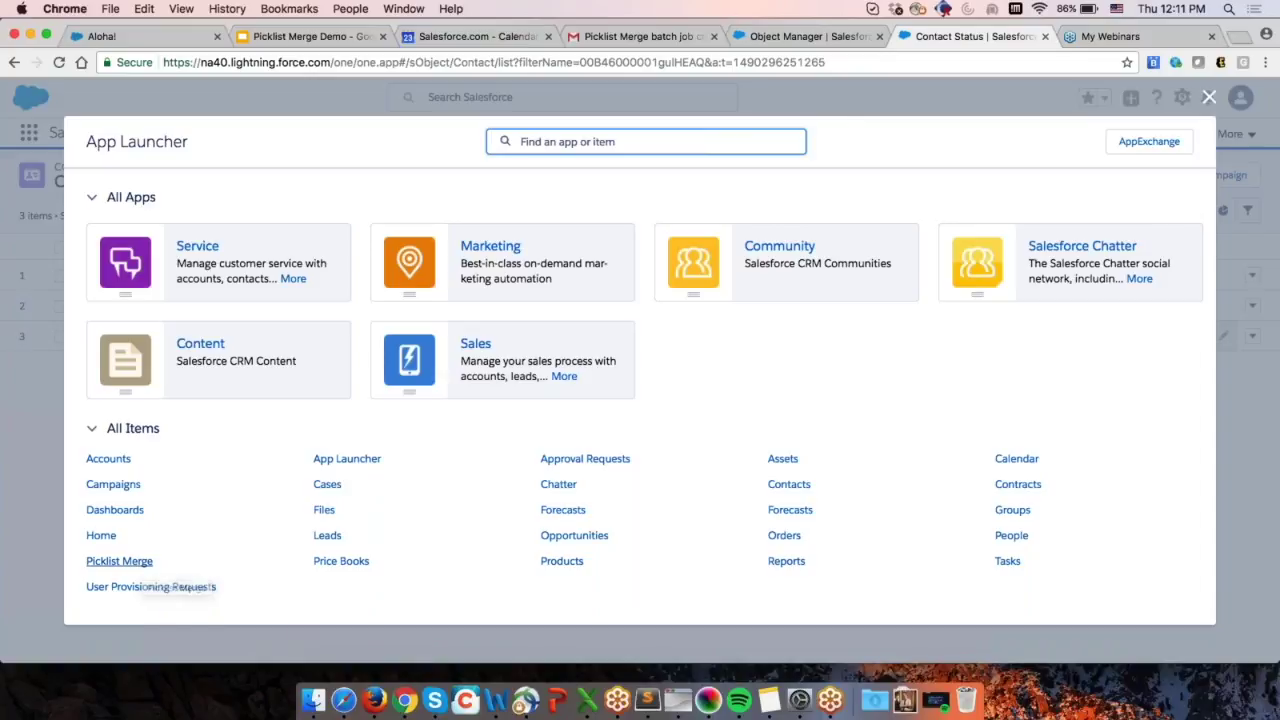
{"action": "left_click", "coordinate": [98, 563]}
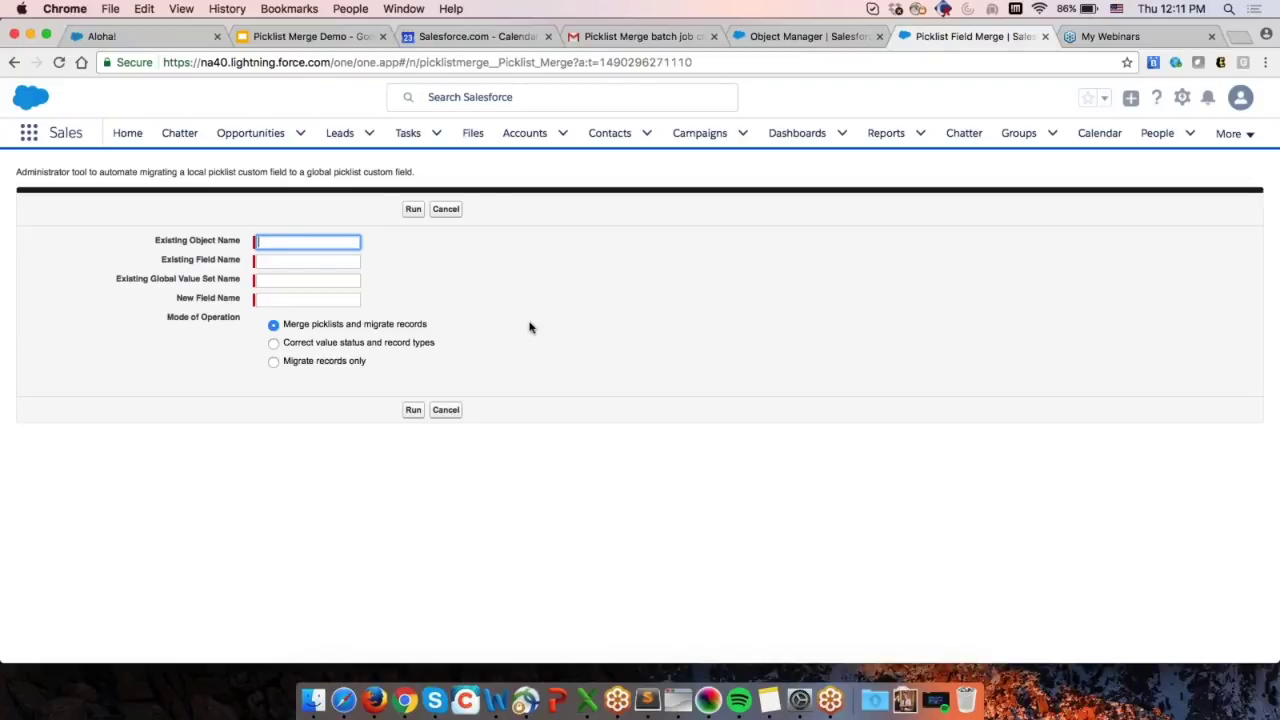
{"action": "right_click", "coordinate": [582, 459]}
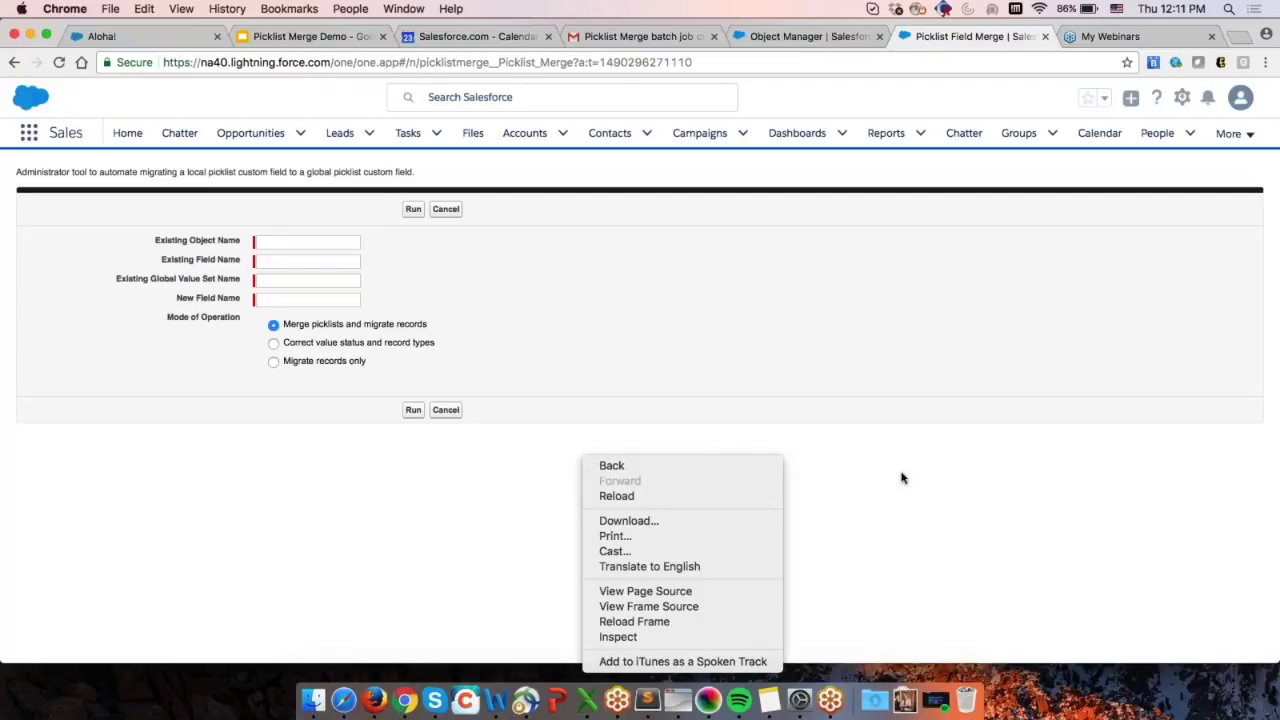
{"action": "left_click", "coordinate": [926, 534]}
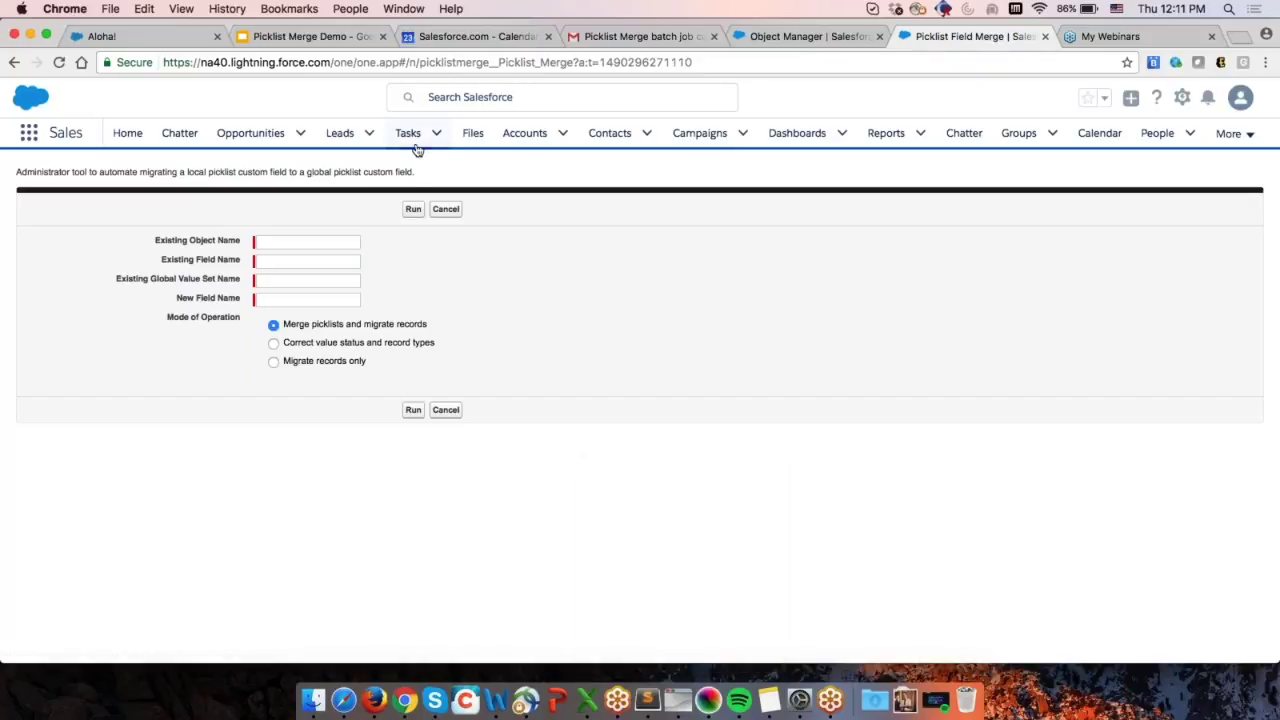
{"action": "left_click", "coordinate": [403, 8]}
{"action": "mouse_move", "coordinate": [181, 8]}
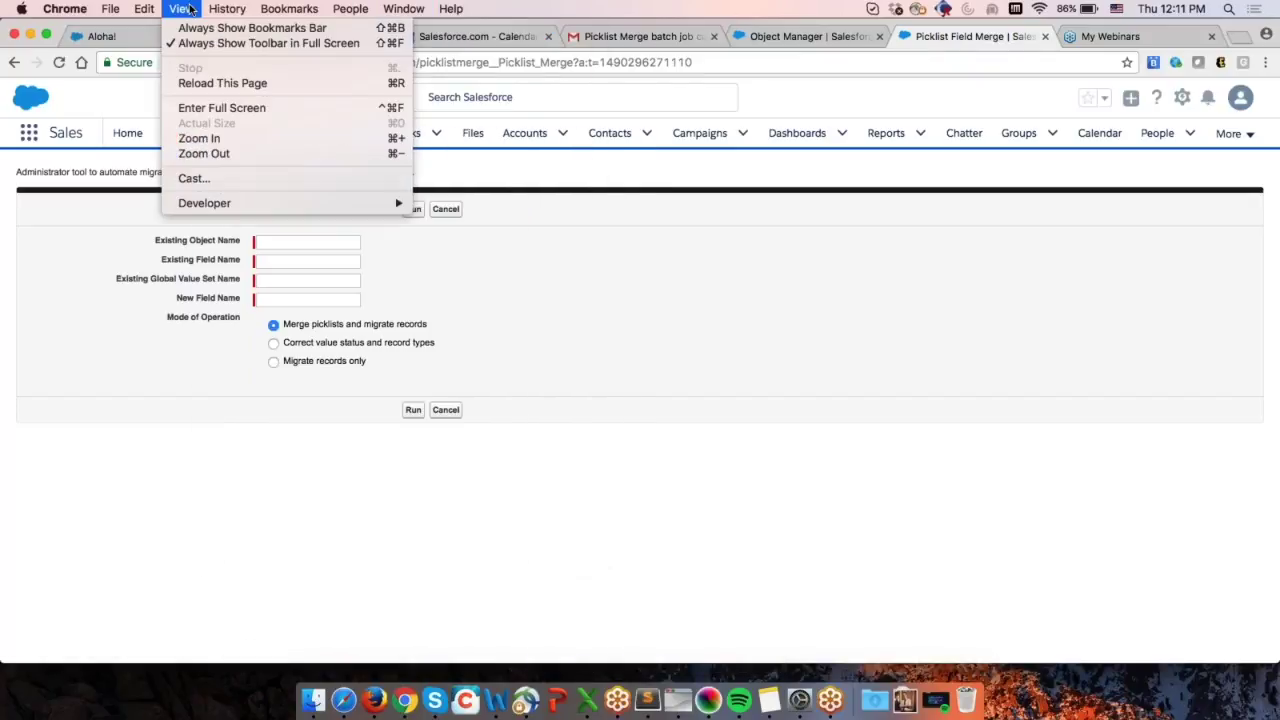
{"action": "left_click", "coordinate": [245, 139]}
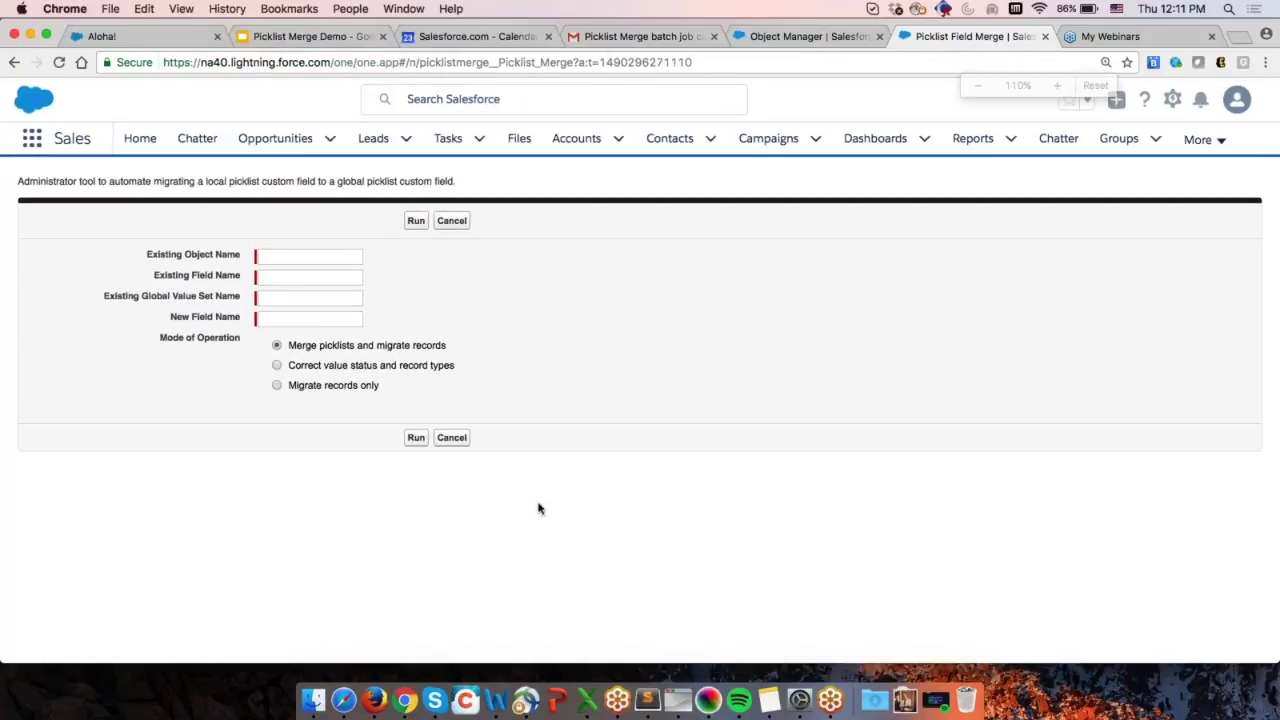
{"action": "key", "text": "super+equal"}
{"action": "key", "text": "super+equal"}
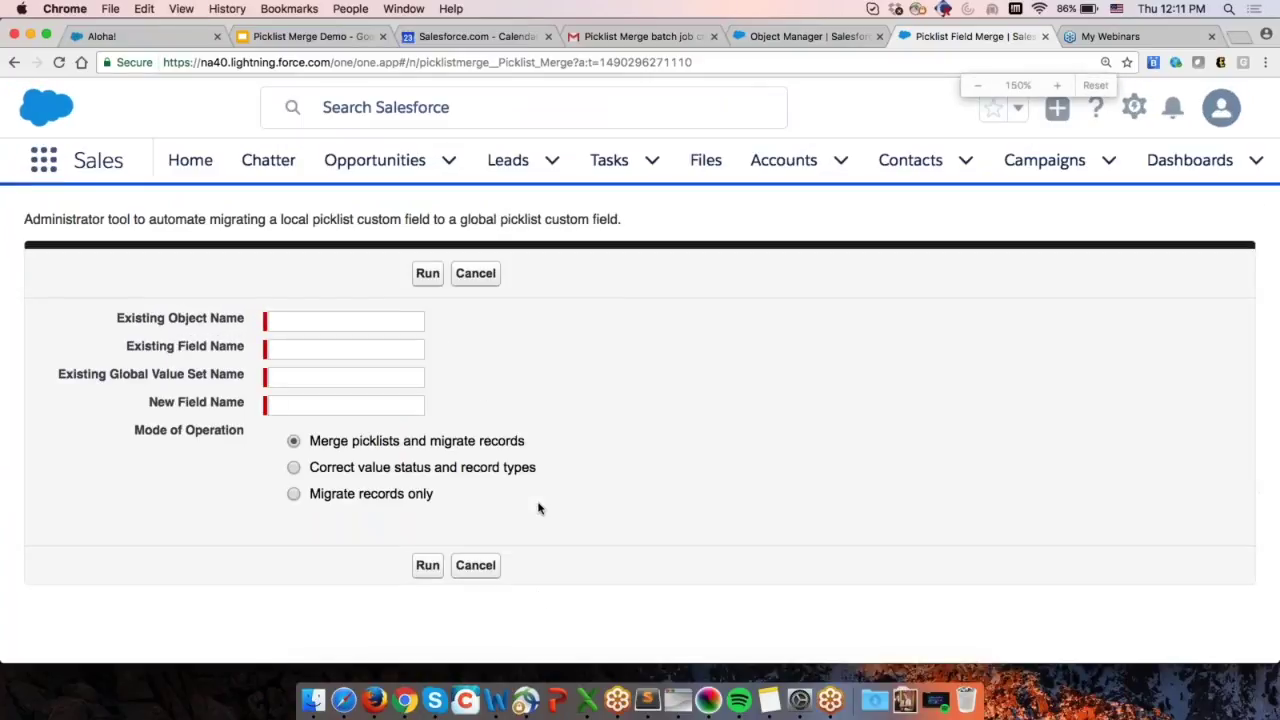
Set the Existing Object Name to Account and the Existing Field Name to Account_Status__c
{"action": "left_click", "coordinate": [361, 322]}
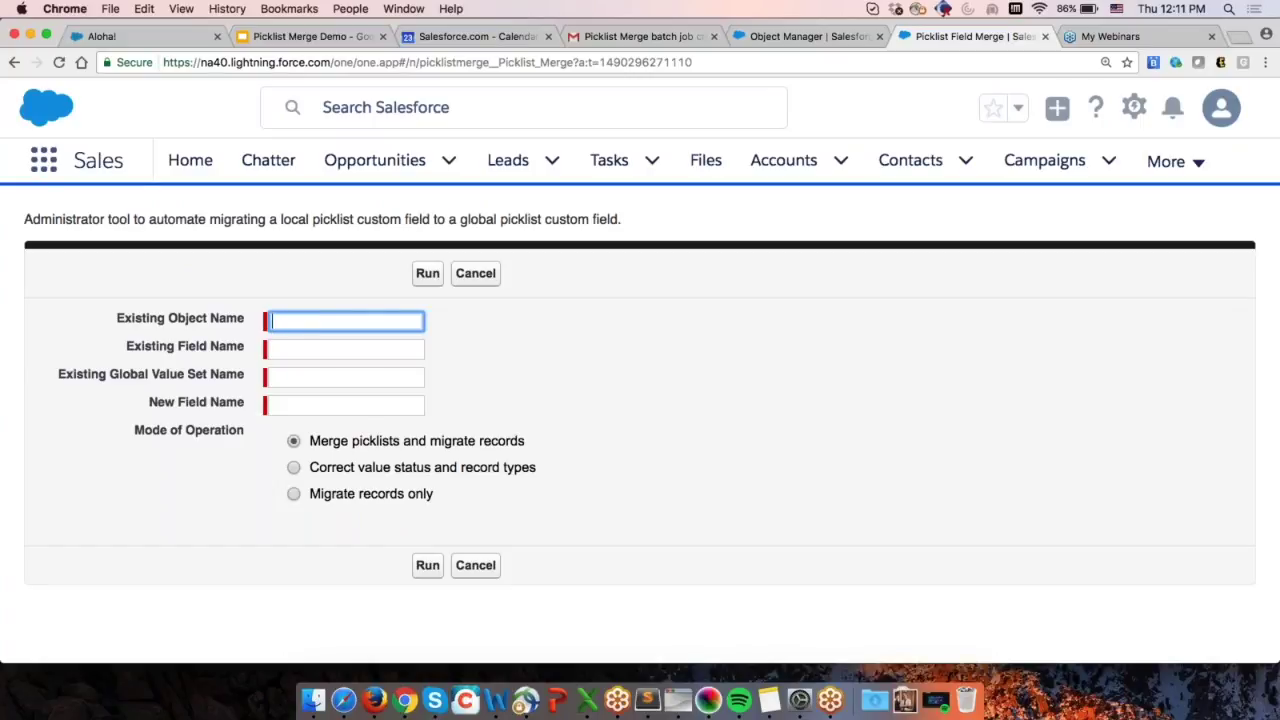
{"action": "type", "text": "Accoun"}
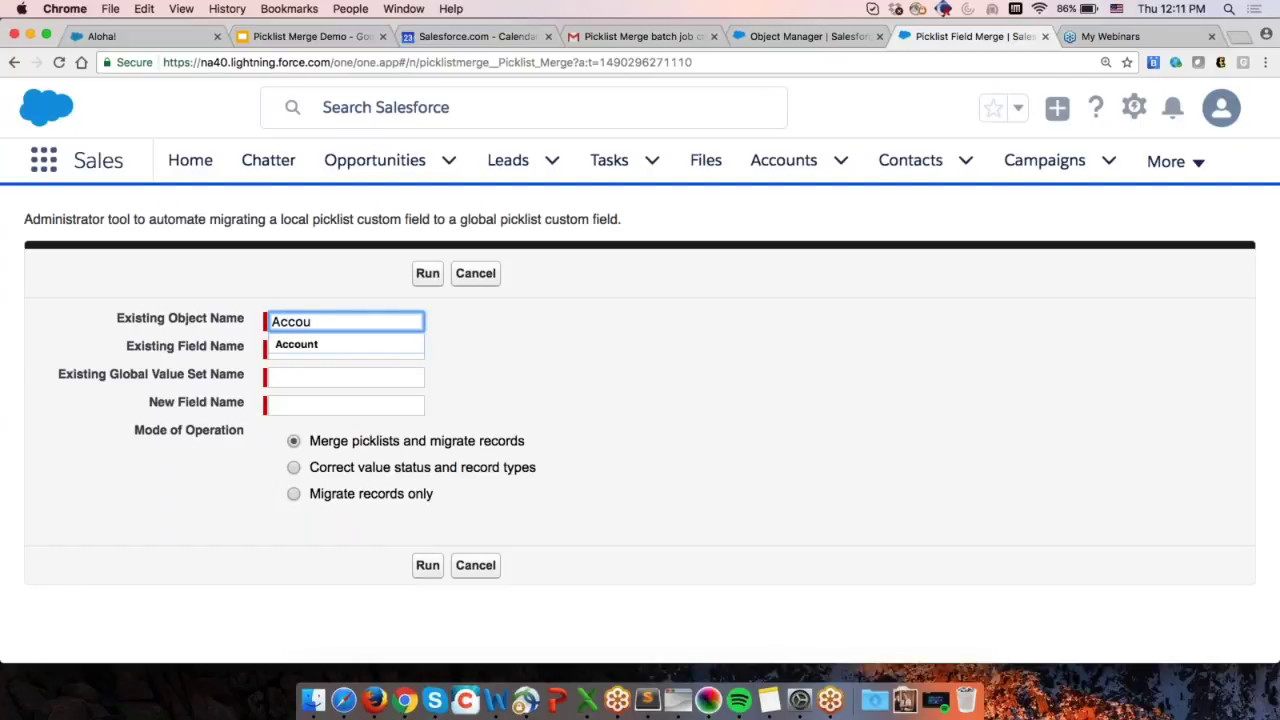
{"action": "key", "text": "Down"}
{"action": "key", "text": "Return"}
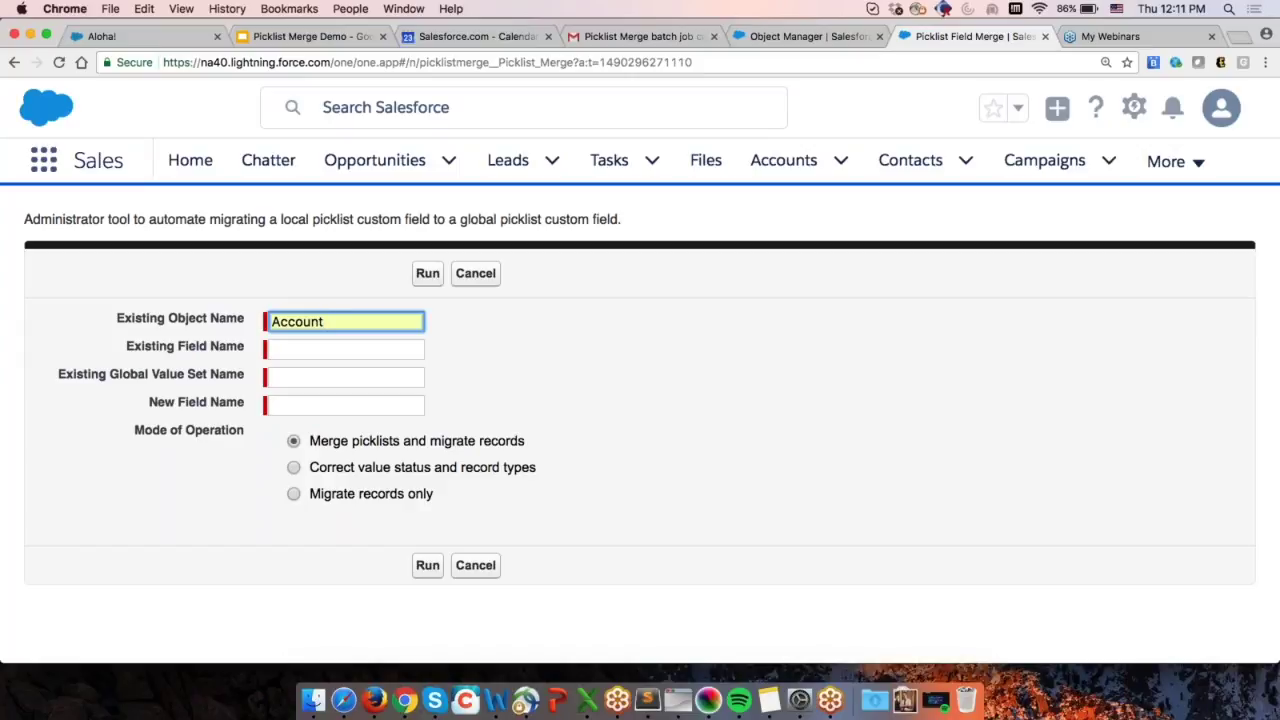
{"action": "key", "text": "Tab"}
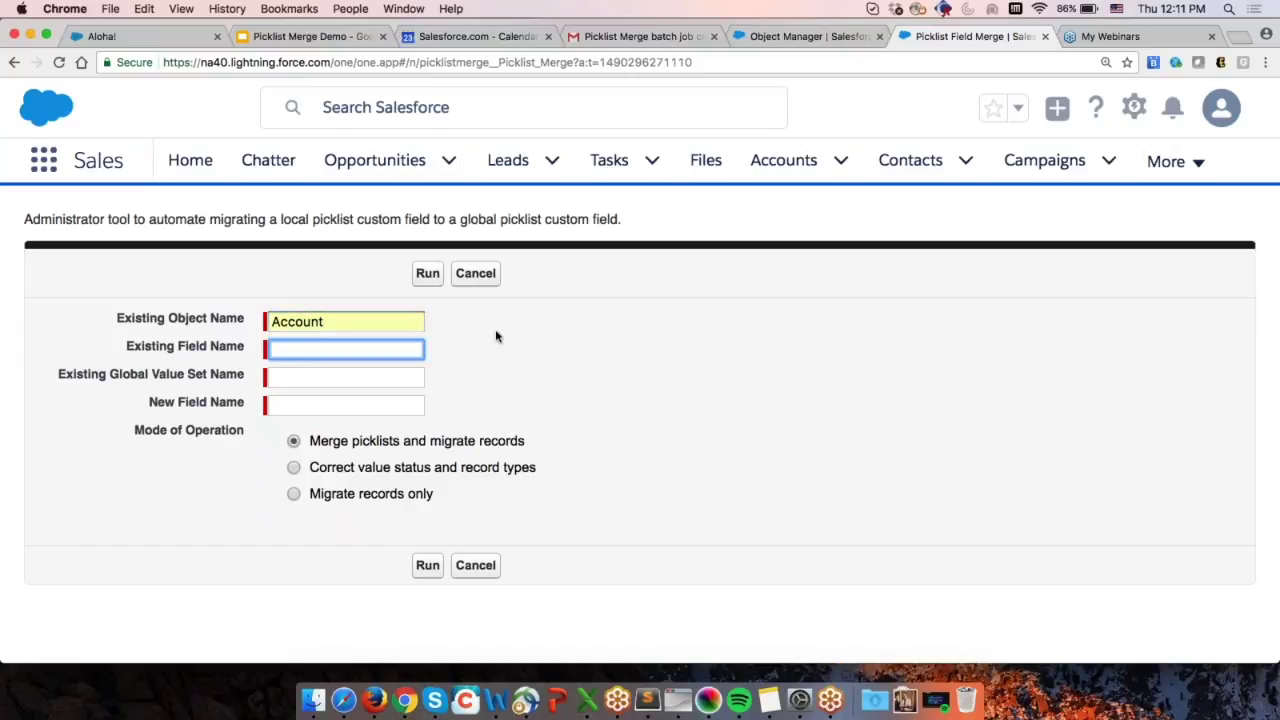
{"action": "type", "text": "A"}
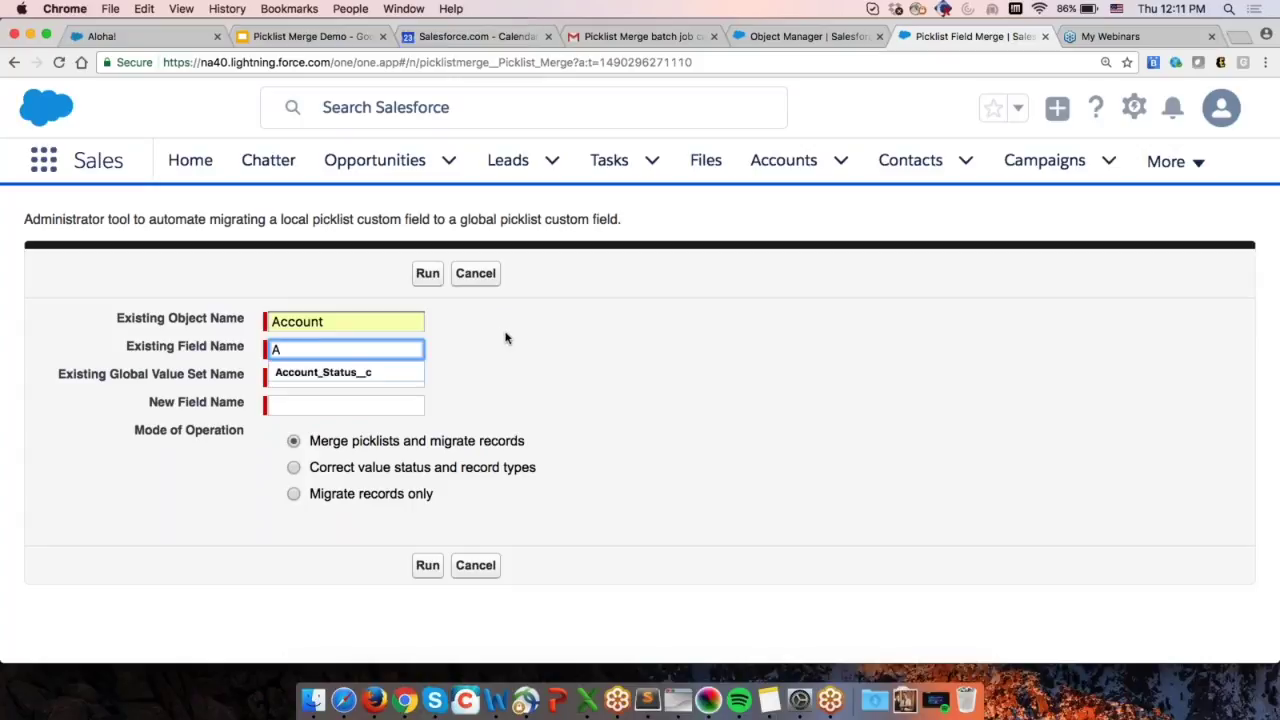
{"action": "key", "text": "Down"}
{"action": "key", "text": "Return"}
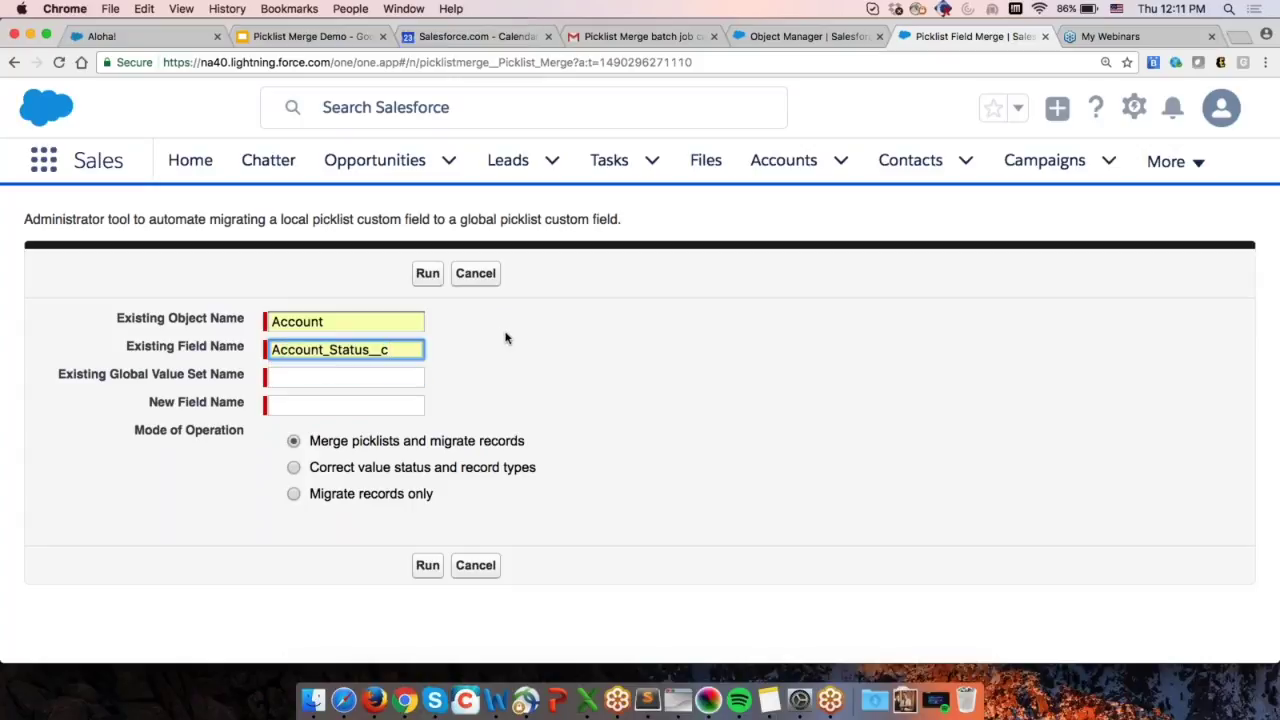
{"action": "key", "text": "Tab"}
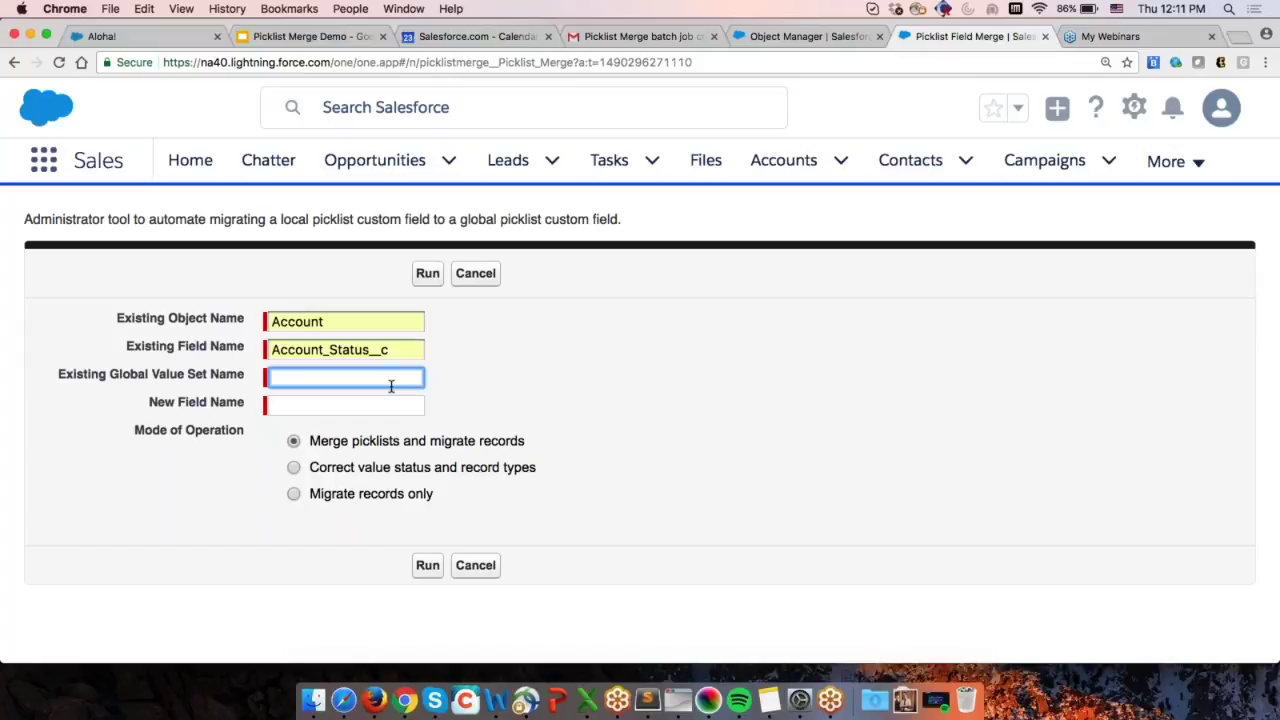
Set the Existing Global Value Set Name to Status and the New Field Name to Account_Status_m__c, and run the merge
{"action": "type", "text": "S"}
{"action": "key", "text": "Down"}
{"action": "key", "text": "Return"}
{"action": "left_click", "coordinate": [315, 406]}
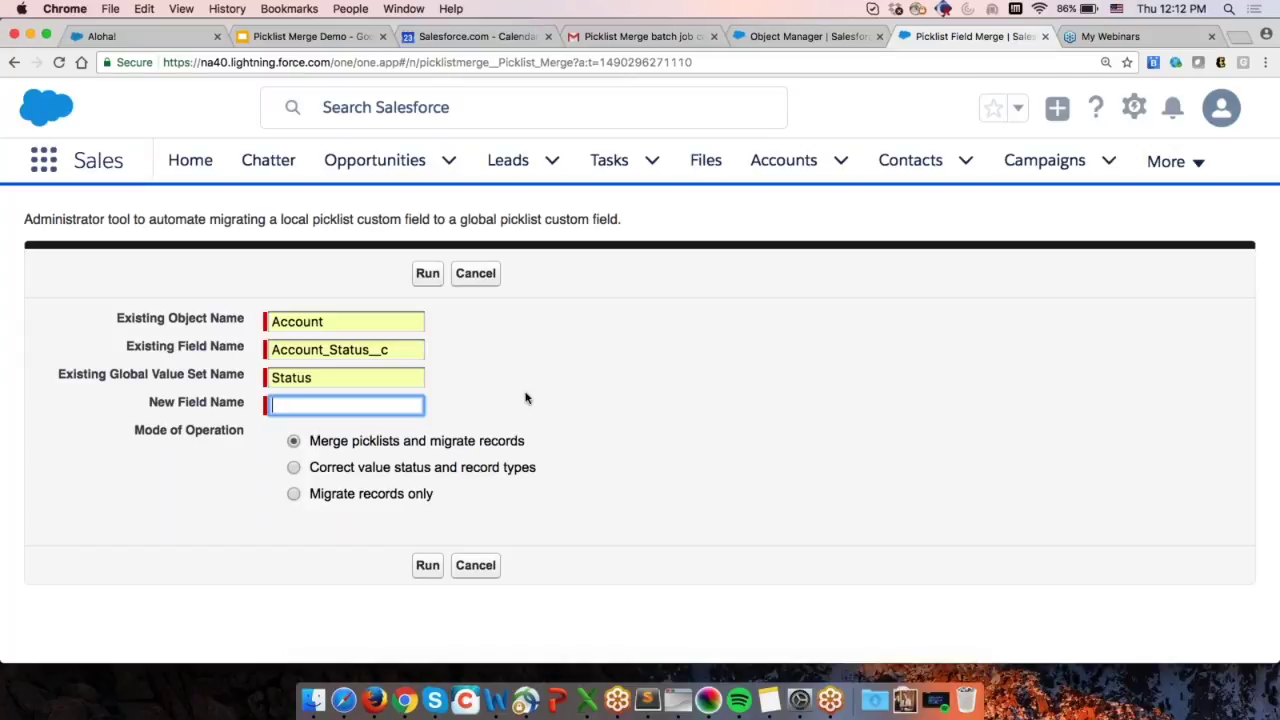
{"action": "type", "text": "Acc"}
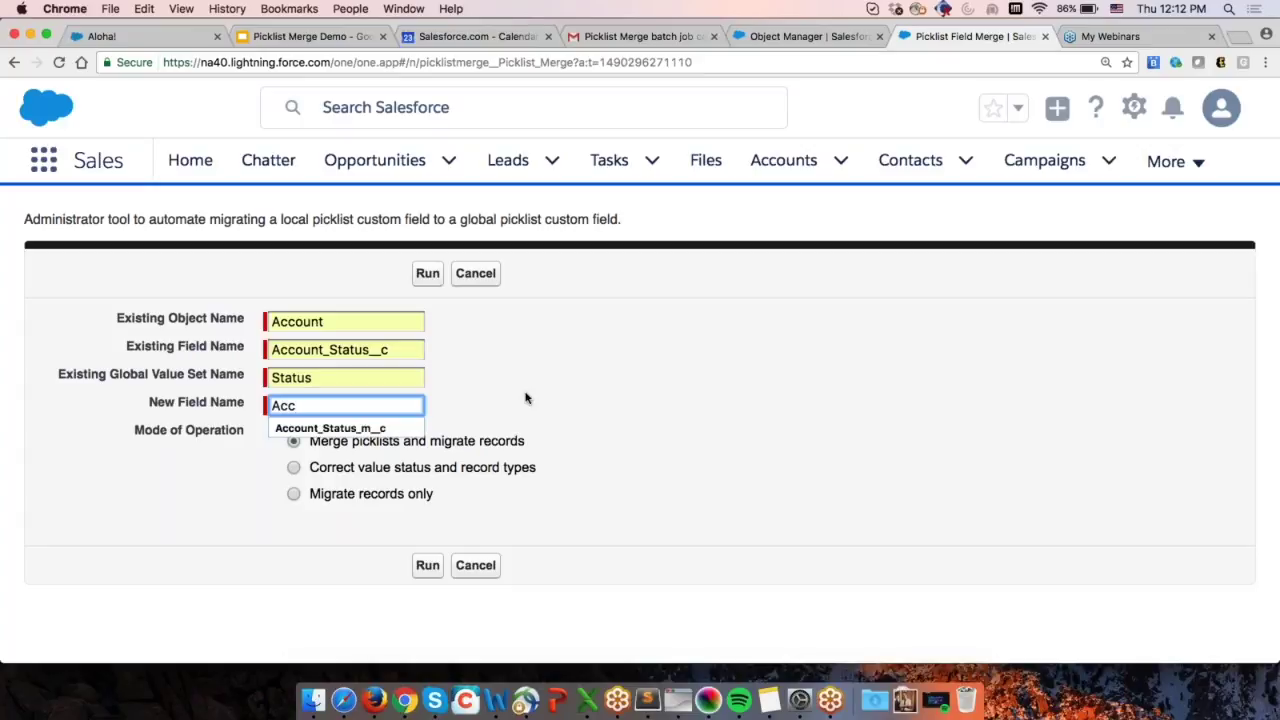
{"action": "key", "text": "Down"}
{"action": "key", "text": "Return"}
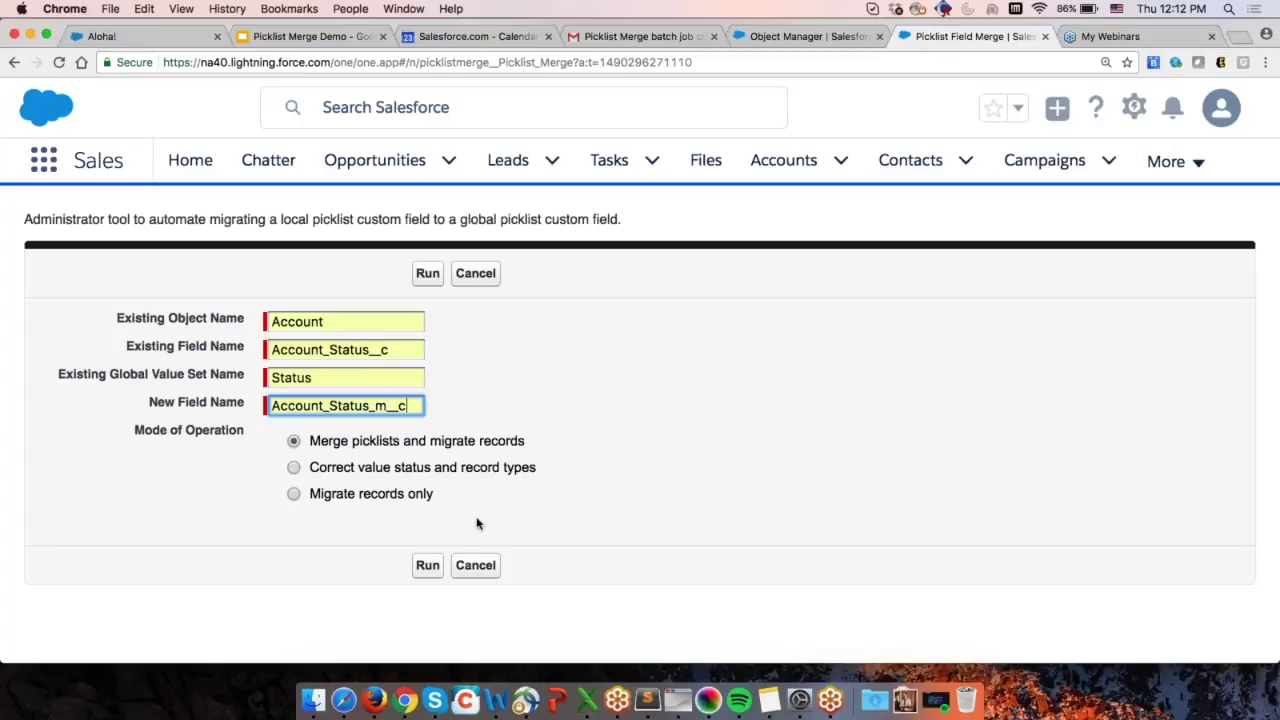
{"action": "left_click", "coordinate": [427, 566]}
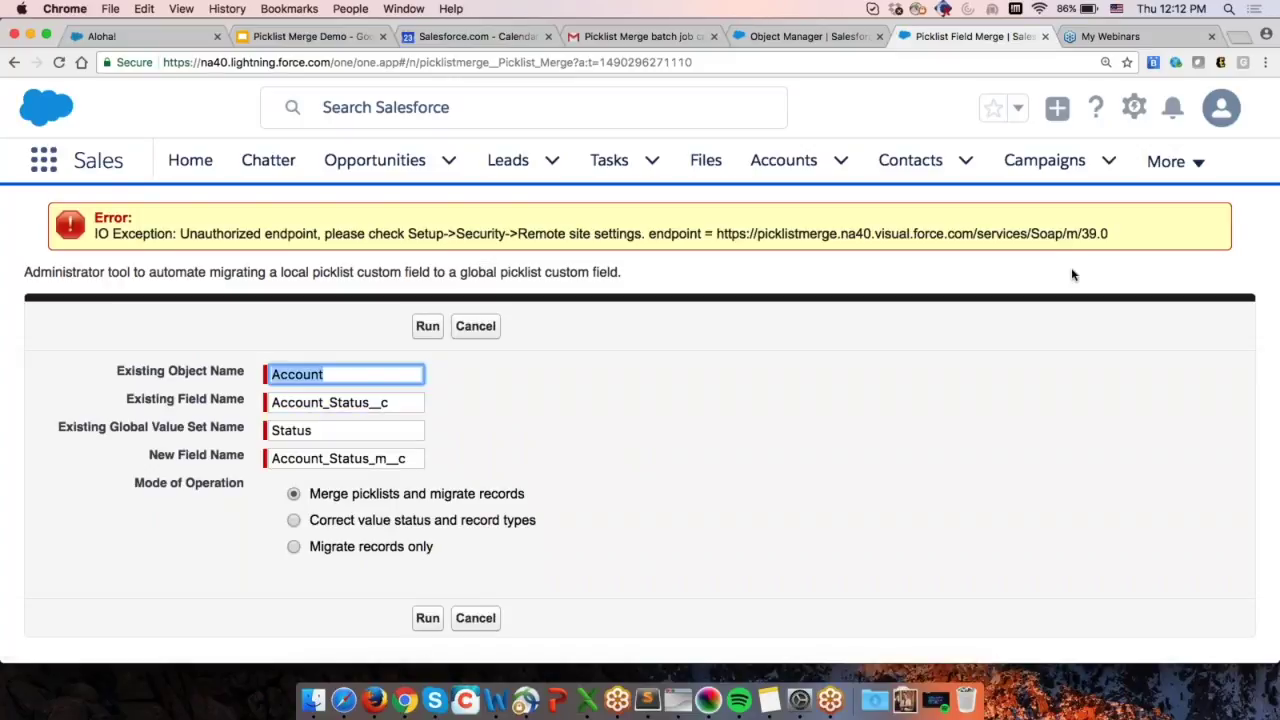
{"action": "left_click", "coordinate": [1126, 236]}
{"action": "left_click_drag", "start_coordinate": [1126, 236], "coordinate": [716, 232]}
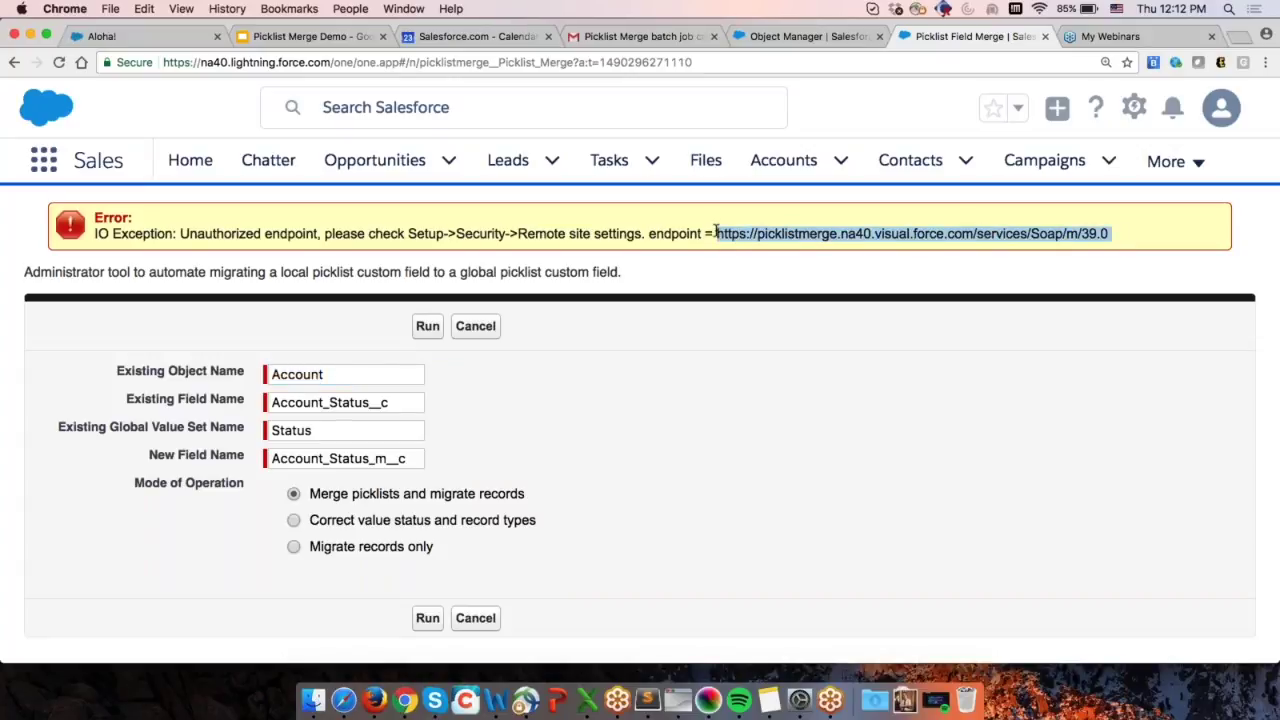
{"action": "key", "text": "super+c"}
{"action": "left_click", "coordinate": [890, 308]}
{"action": "left_click_drag", "start_coordinate": [1110, 234], "coordinate": [714, 233]}
{"action": "key", "text": "super+c"}
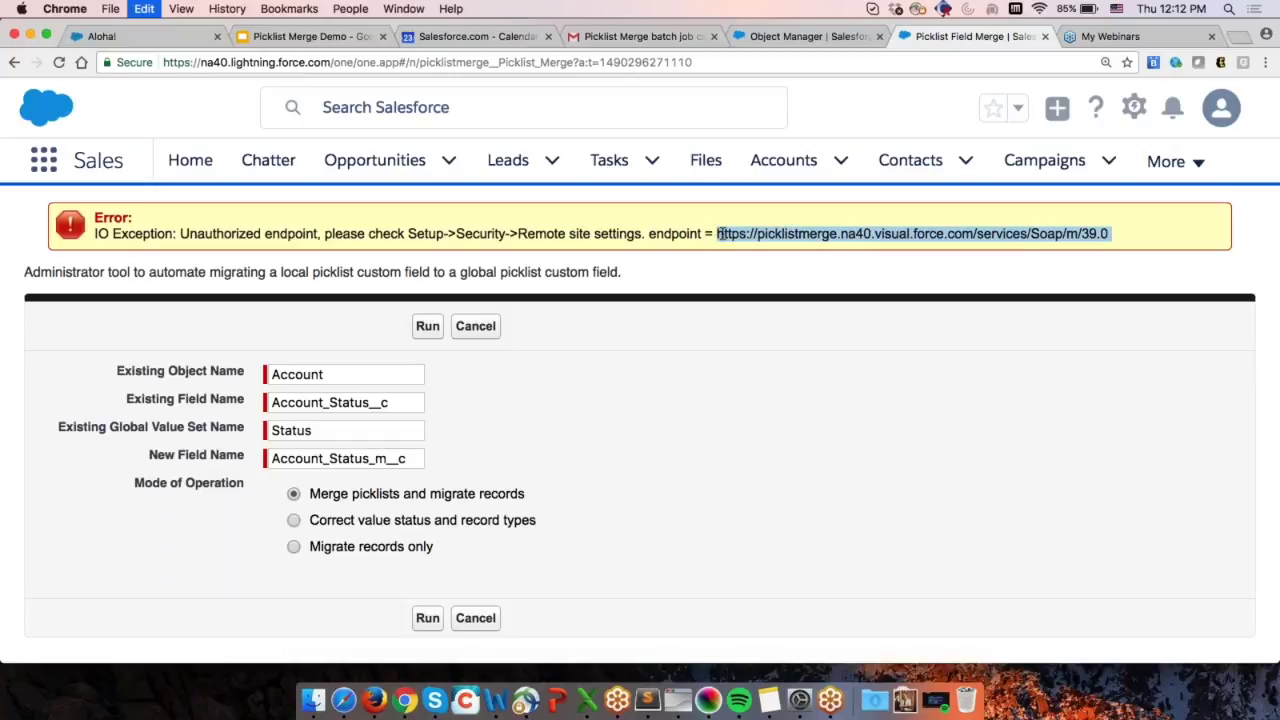
Find Remote Site Settings in Setup by searching for "remo" and open it
{"action": "left_click", "coordinate": [805, 37]}
{"action": "left_click", "coordinate": [72, 230]}
{"action": "type", "text": "remo"}
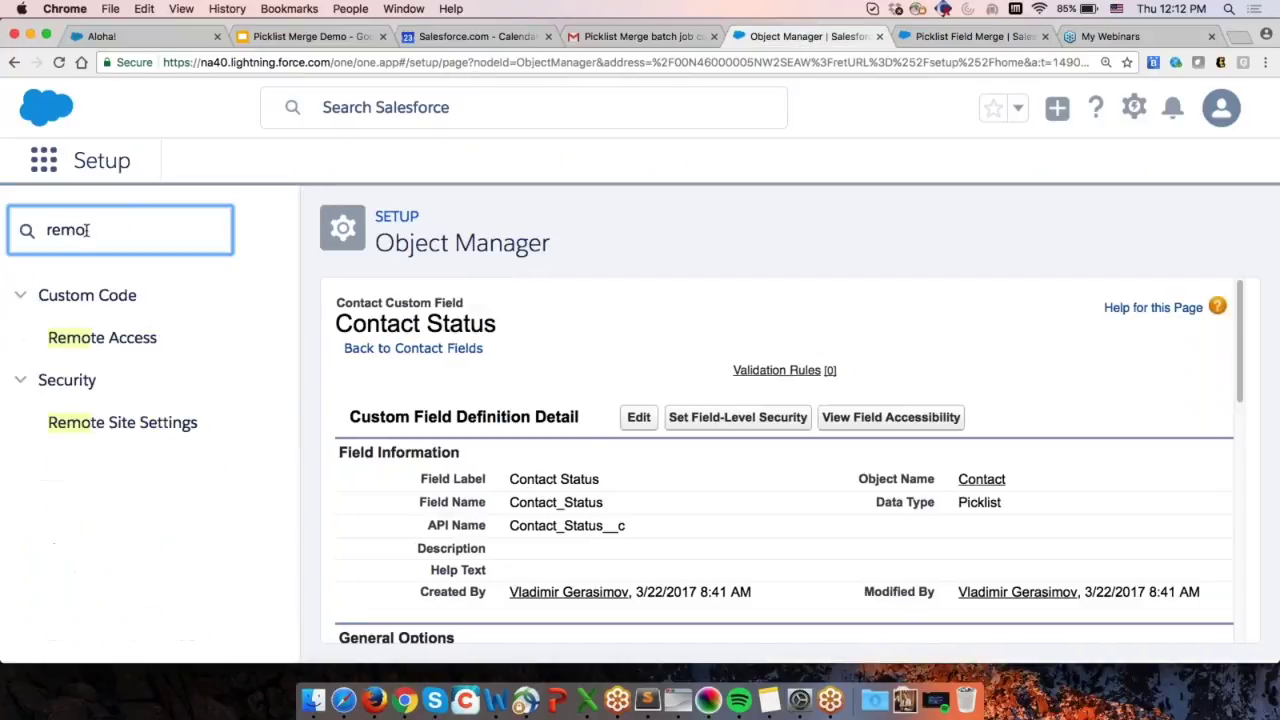
{"action": "left_click", "coordinate": [163, 422]}
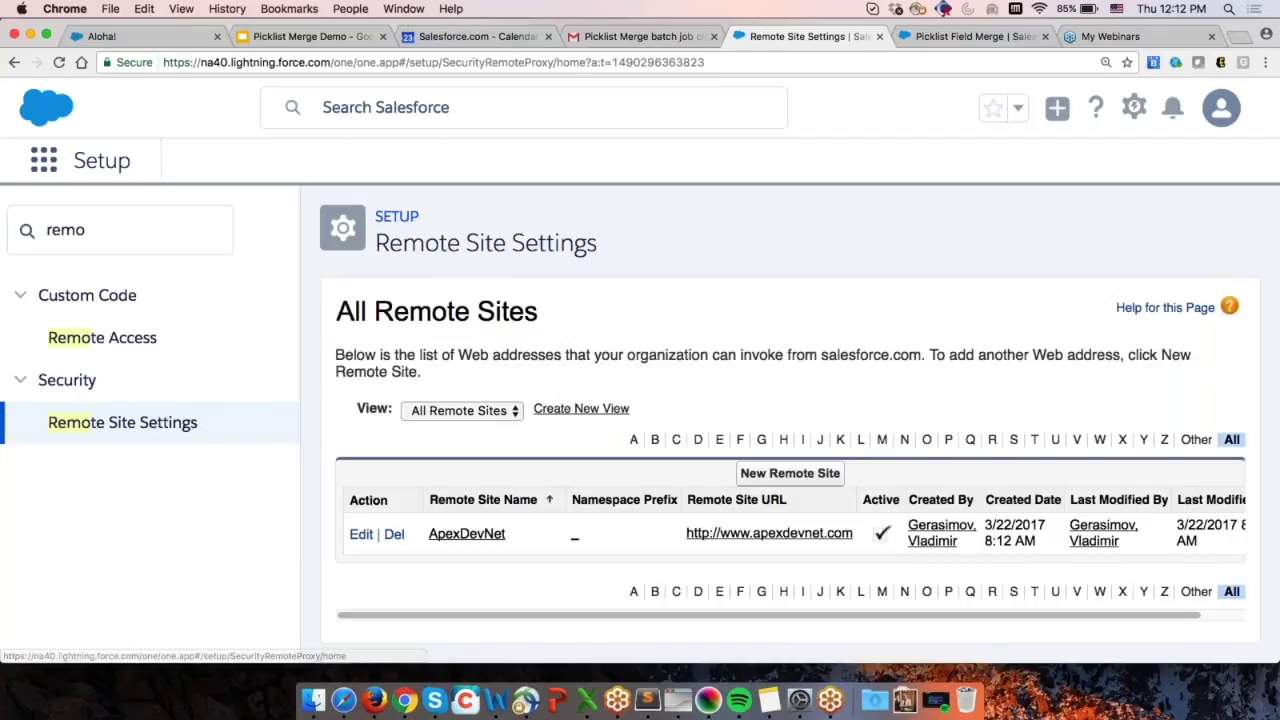
Create and save a remote site named Merge with the copied endpoint as its URL
{"action": "left_click", "coordinate": [790, 475]}
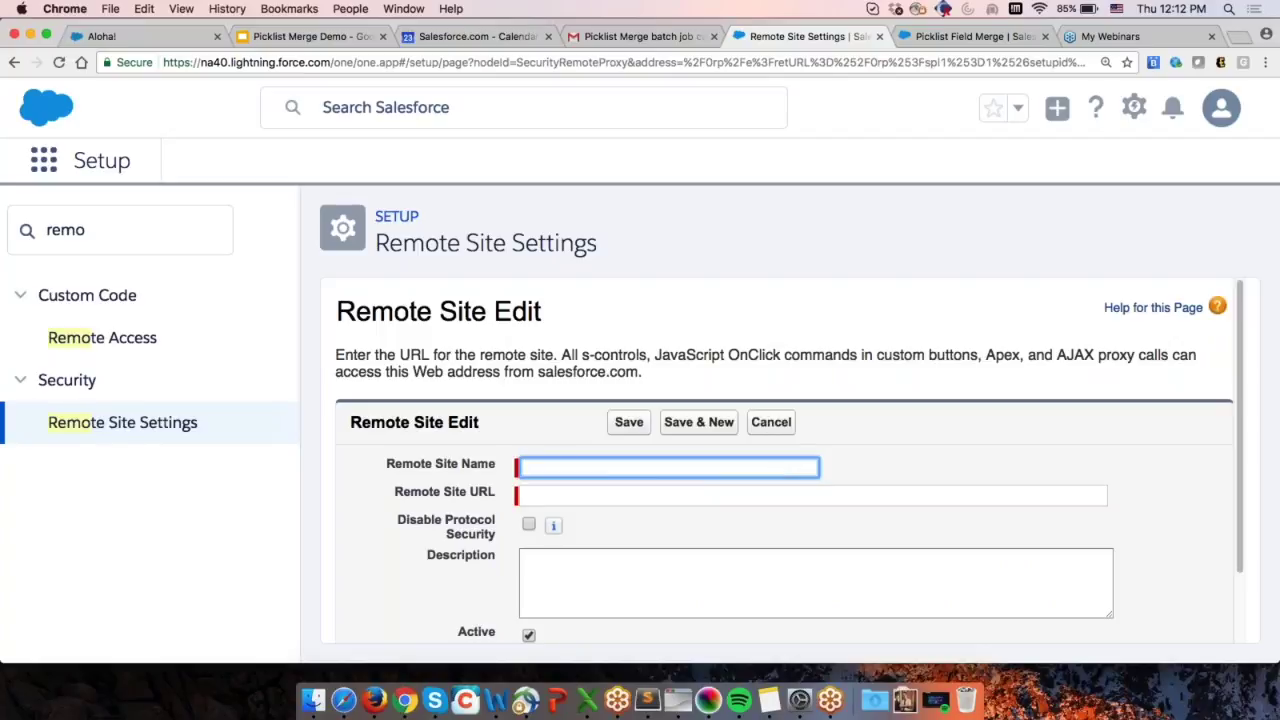
{"action": "type", "text": "Merge"}
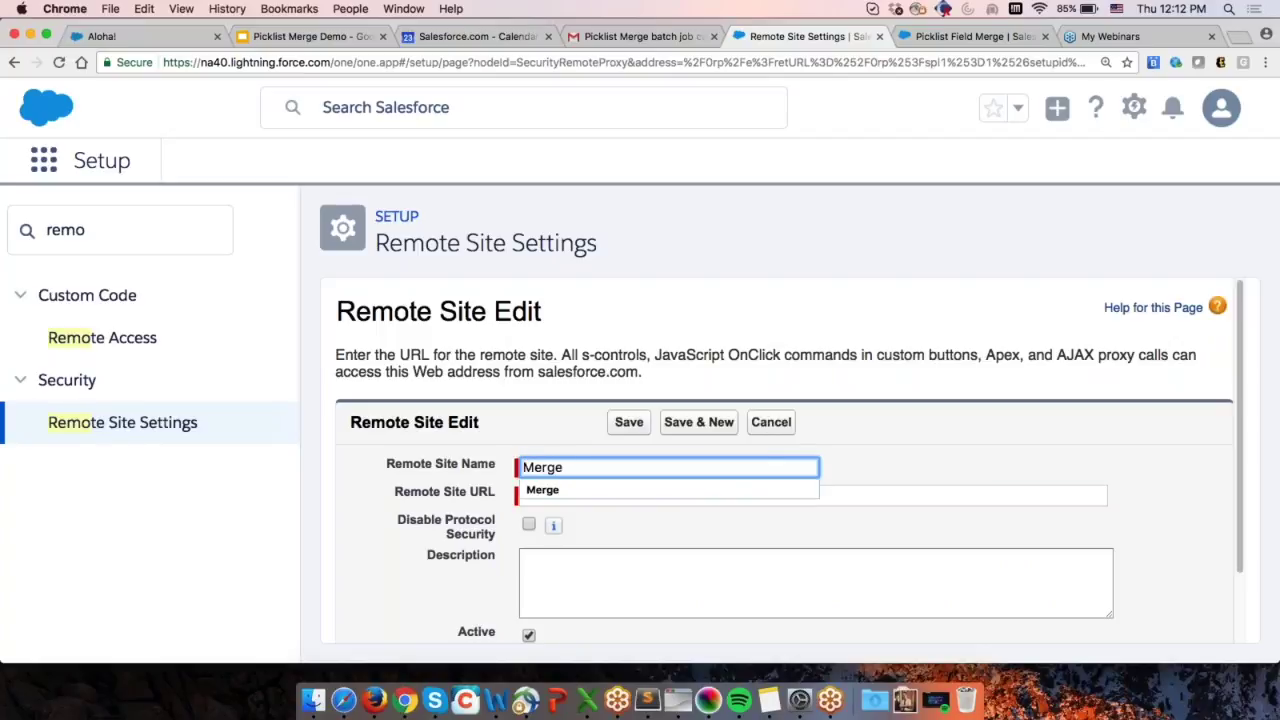
{"action": "key", "text": "Tab"}
{"action": "key", "text": "super+v"}
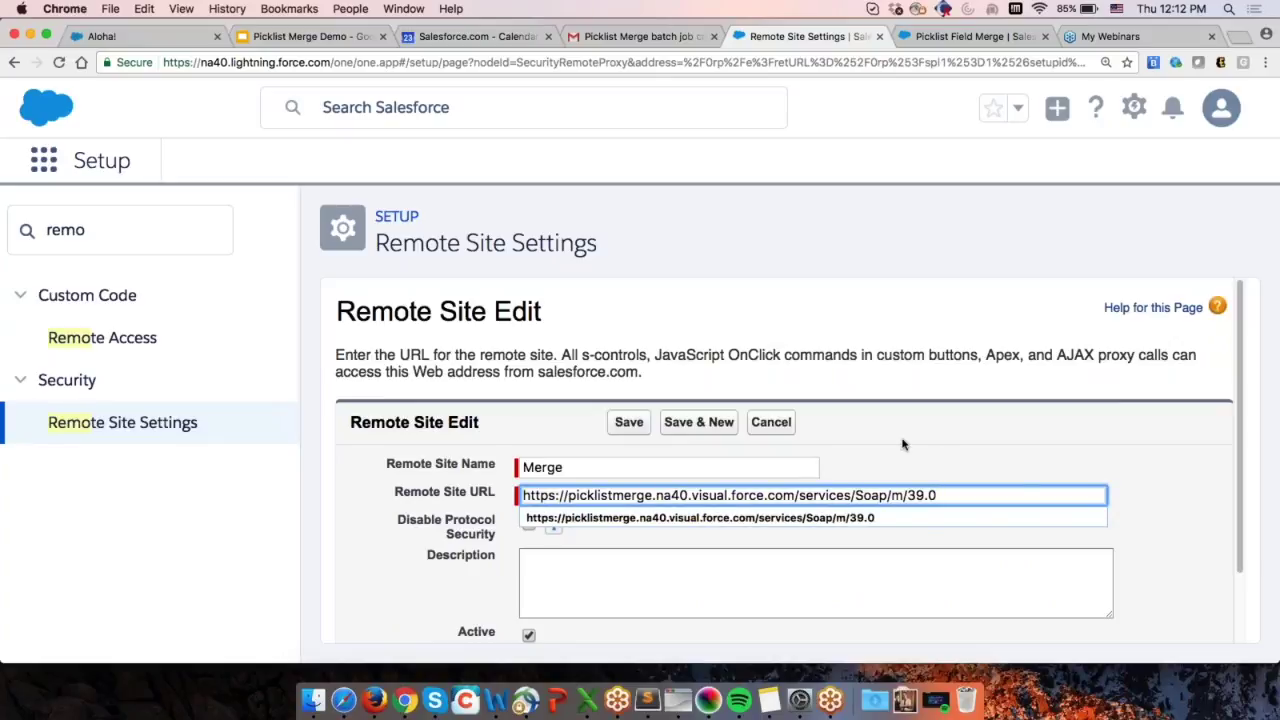
{"action": "left_click", "coordinate": [629, 421]}
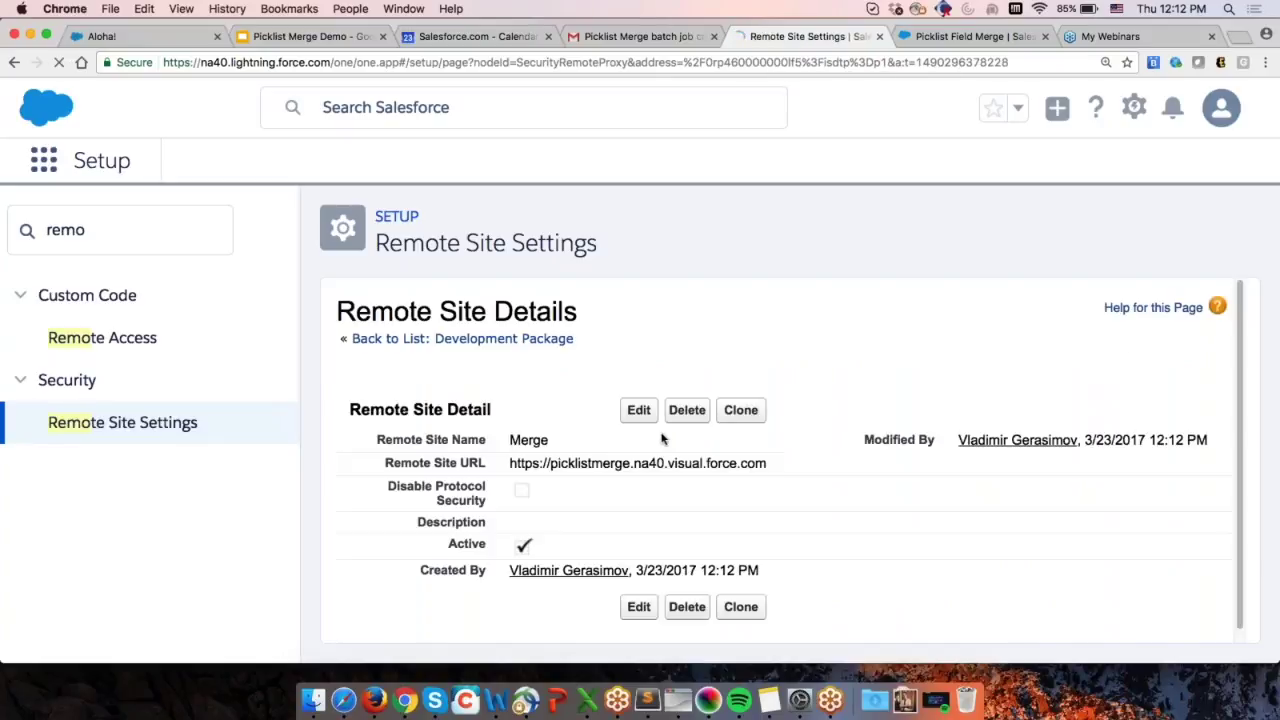
{"action": "scroll", "coordinate": [900, 366], "scroll_direction": "down", "scroll_amount": 1}
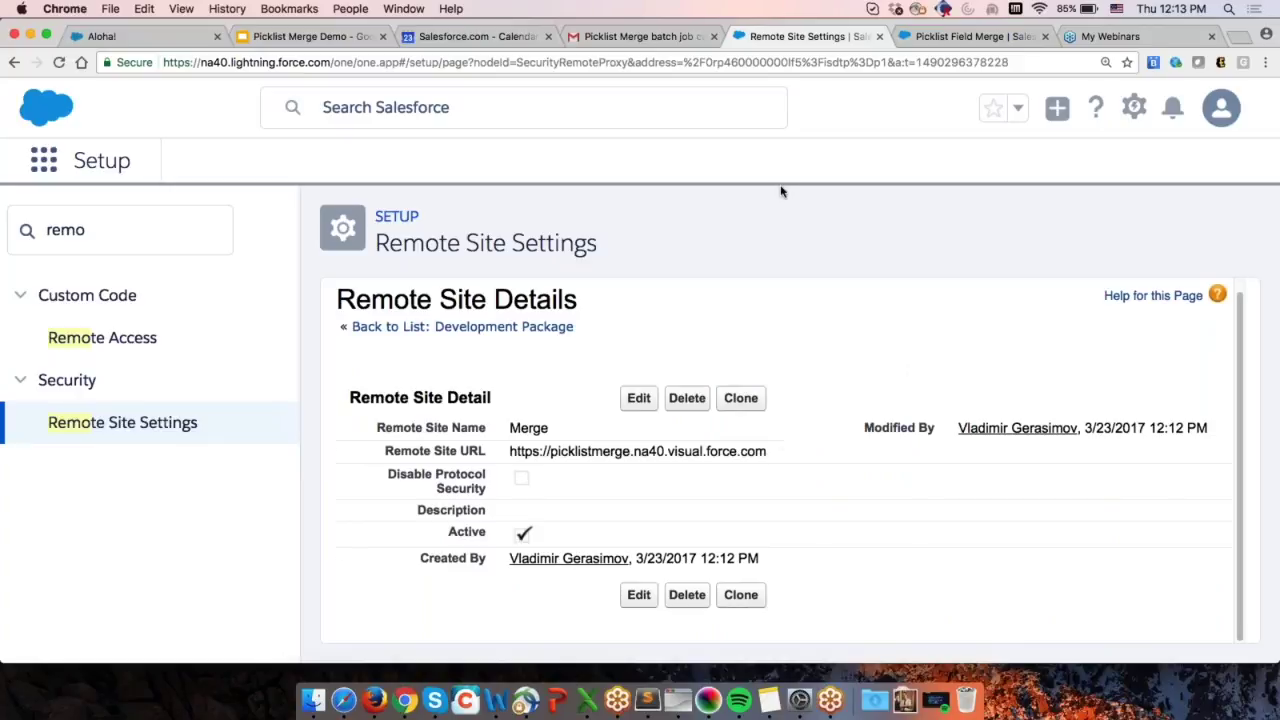
Return to the Picklist Field Merge page and run the merge again with the same values
{"action": "left_click", "coordinate": [940, 37]}
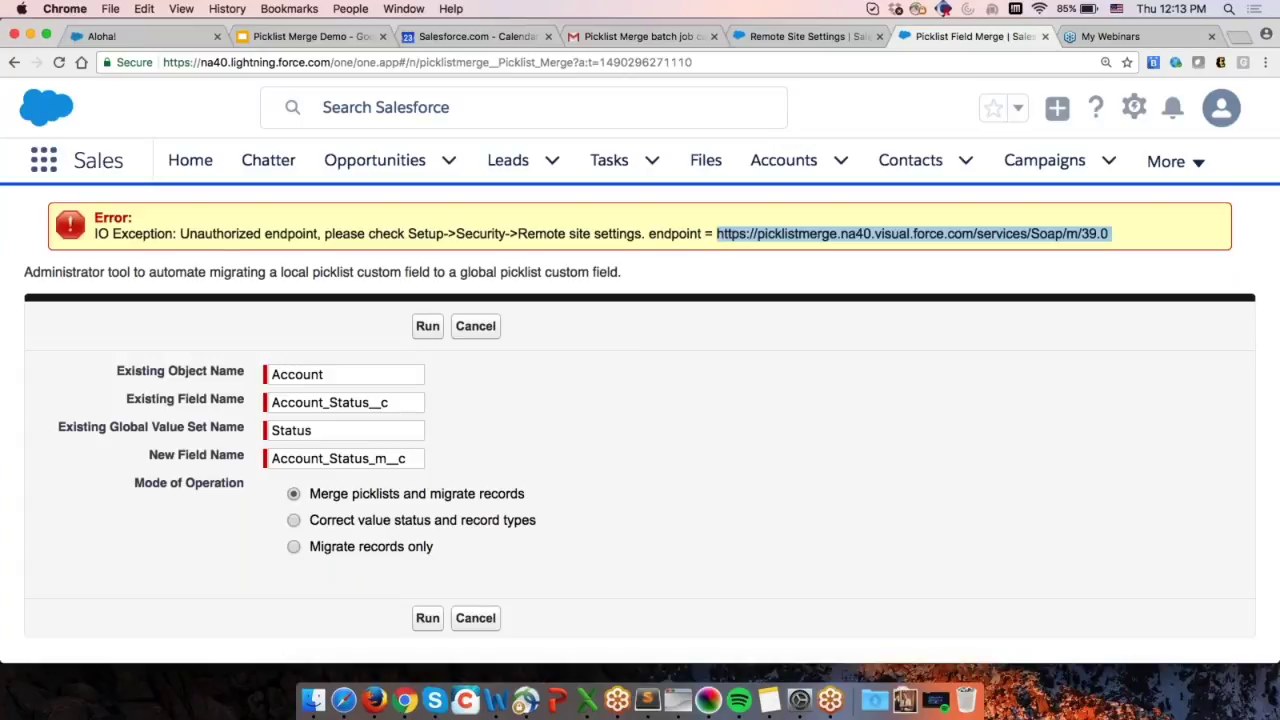
{"action": "left_click", "coordinate": [428, 642]}
{"action": "left_click", "coordinate": [424, 626]}
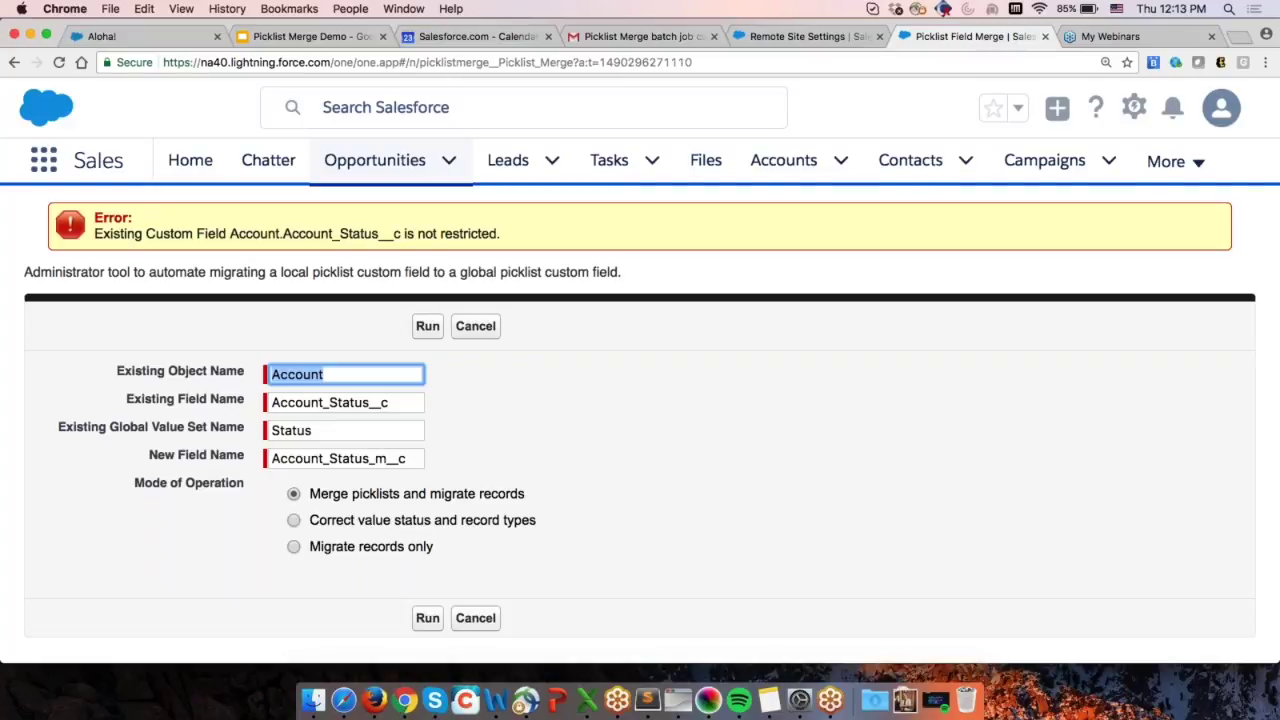
Find Object Manager in Setup and open the Account object's Account Status field
{"action": "left_click", "coordinate": [790, 38]}
{"action": "double_click", "coordinate": [65, 230]}
{"action": "type", "text": "obje"}
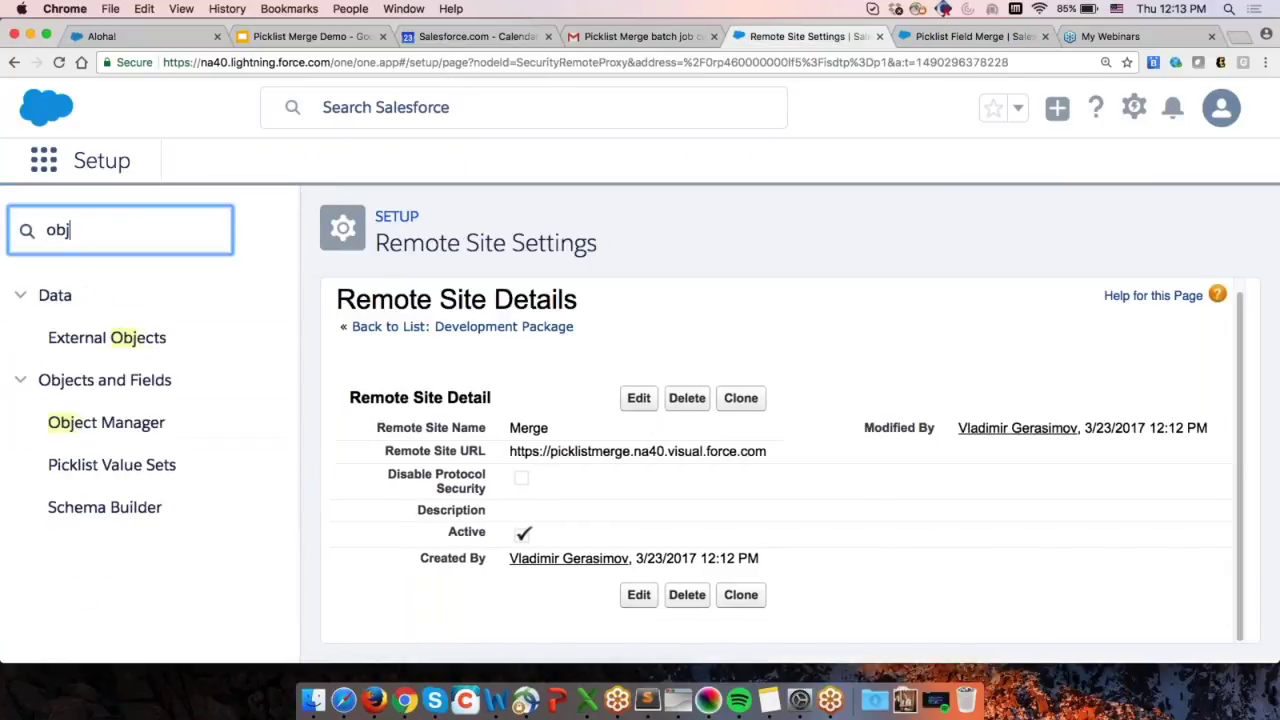
{"action": "left_click", "coordinate": [133, 428]}
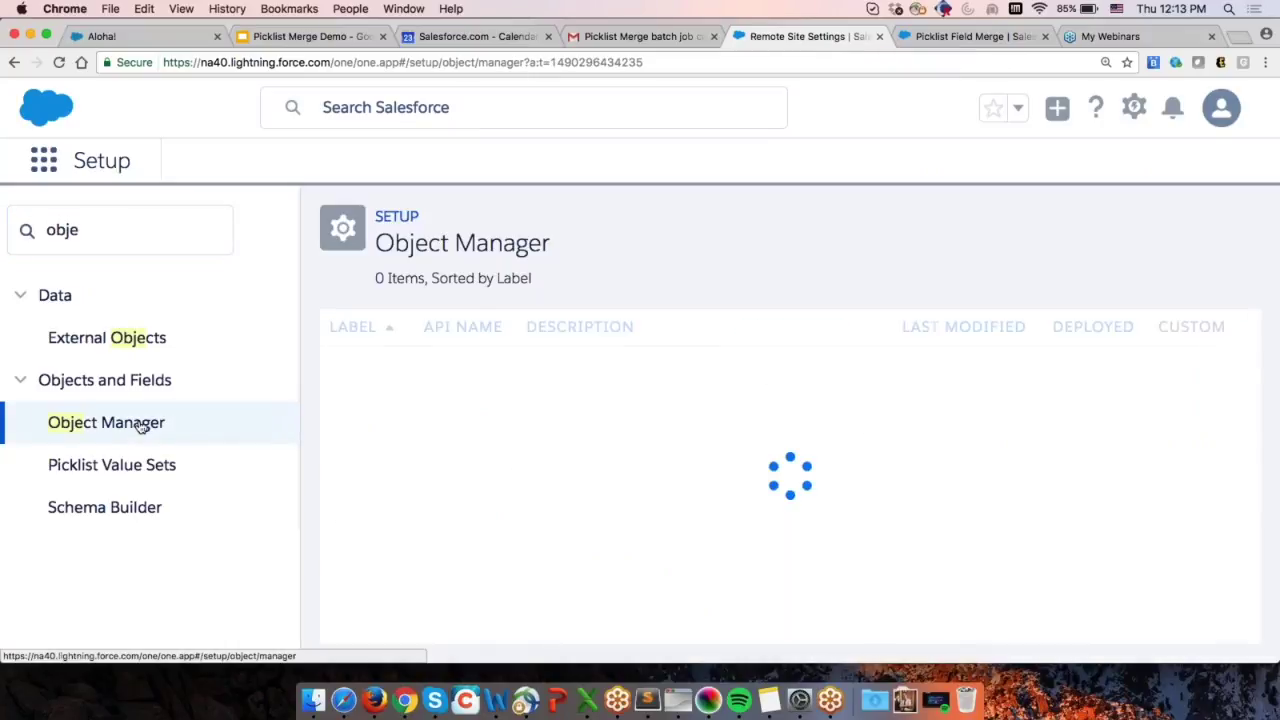
{"action": "left_click", "coordinate": [362, 370]}
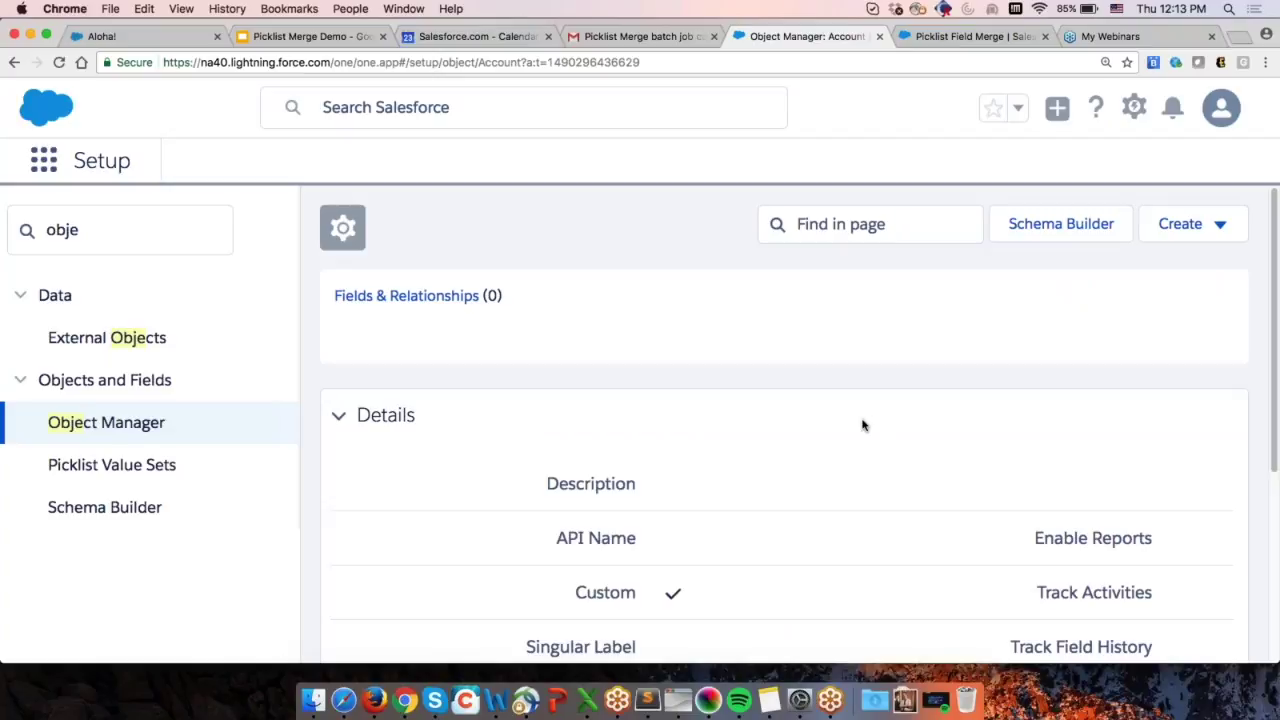
{"action": "scroll", "coordinate": [863, 423], "scroll_direction": "down", "scroll_amount": 5}
{"action": "scroll", "coordinate": [789, 400], "scroll_direction": "down", "scroll_amount": 5}
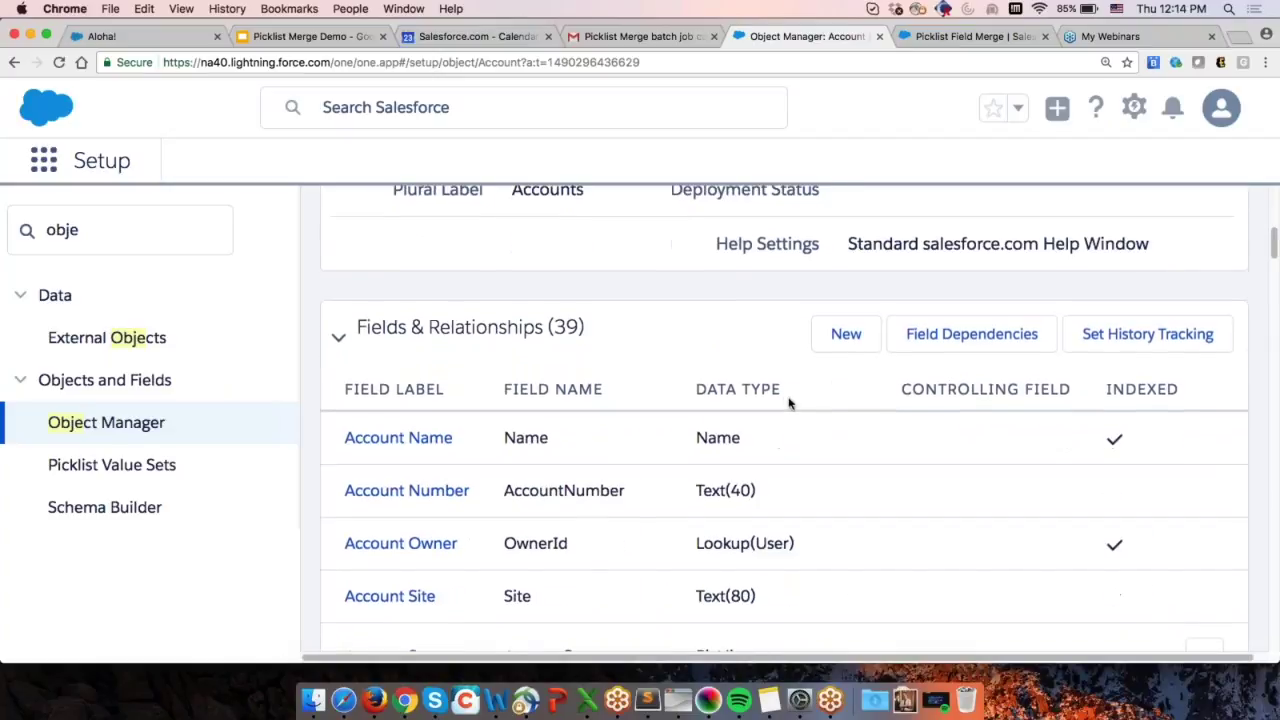
{"action": "left_click", "coordinate": [428, 516]}
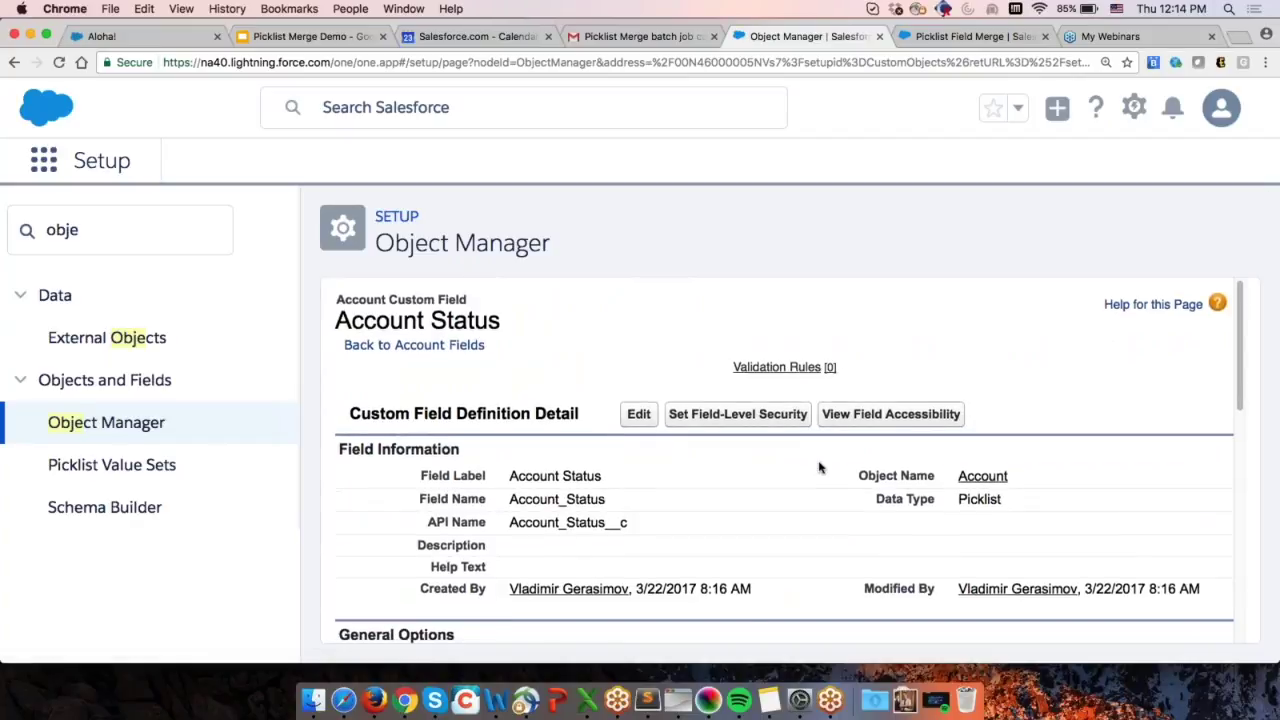
Edit the Account Status field to restrict the picklist to the values defined in the value set, and save it
{"action": "left_click", "coordinate": [639, 399]}
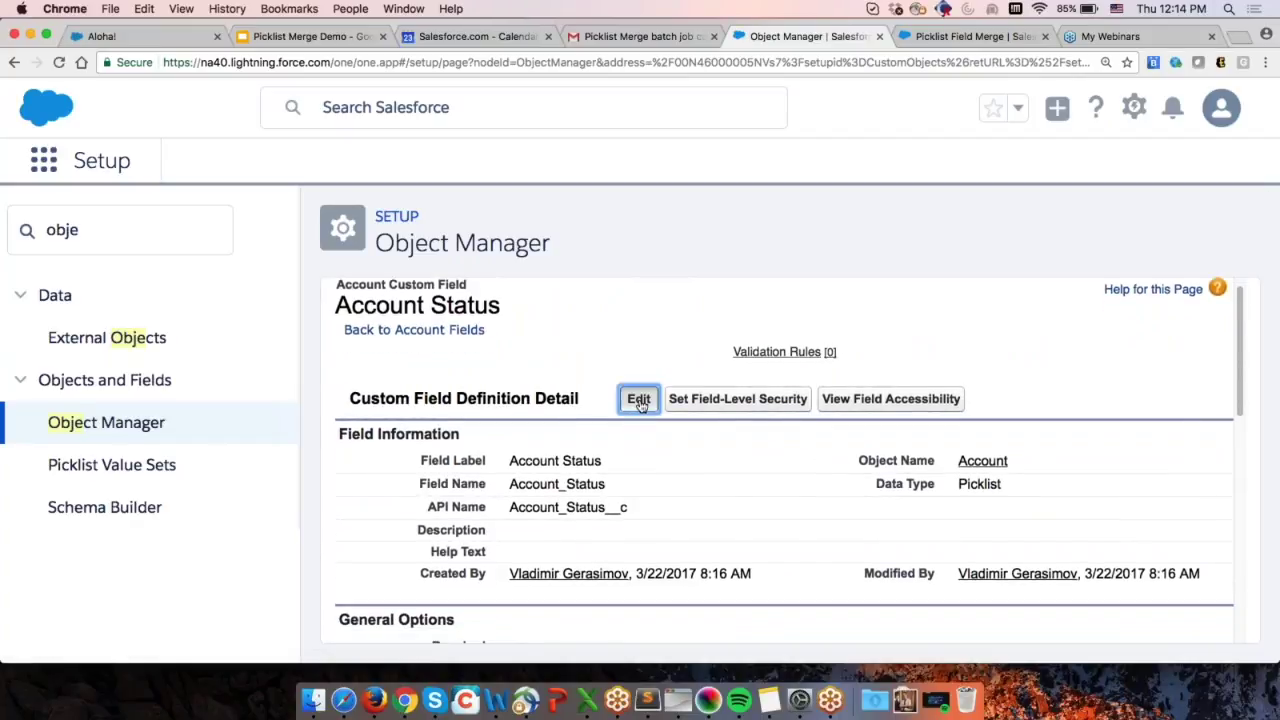
{"action": "scroll", "coordinate": [659, 391], "scroll_direction": "down", "scroll_amount": 1}
{"action": "scroll", "coordinate": [663, 394], "scroll_direction": "down", "scroll_amount": 4}
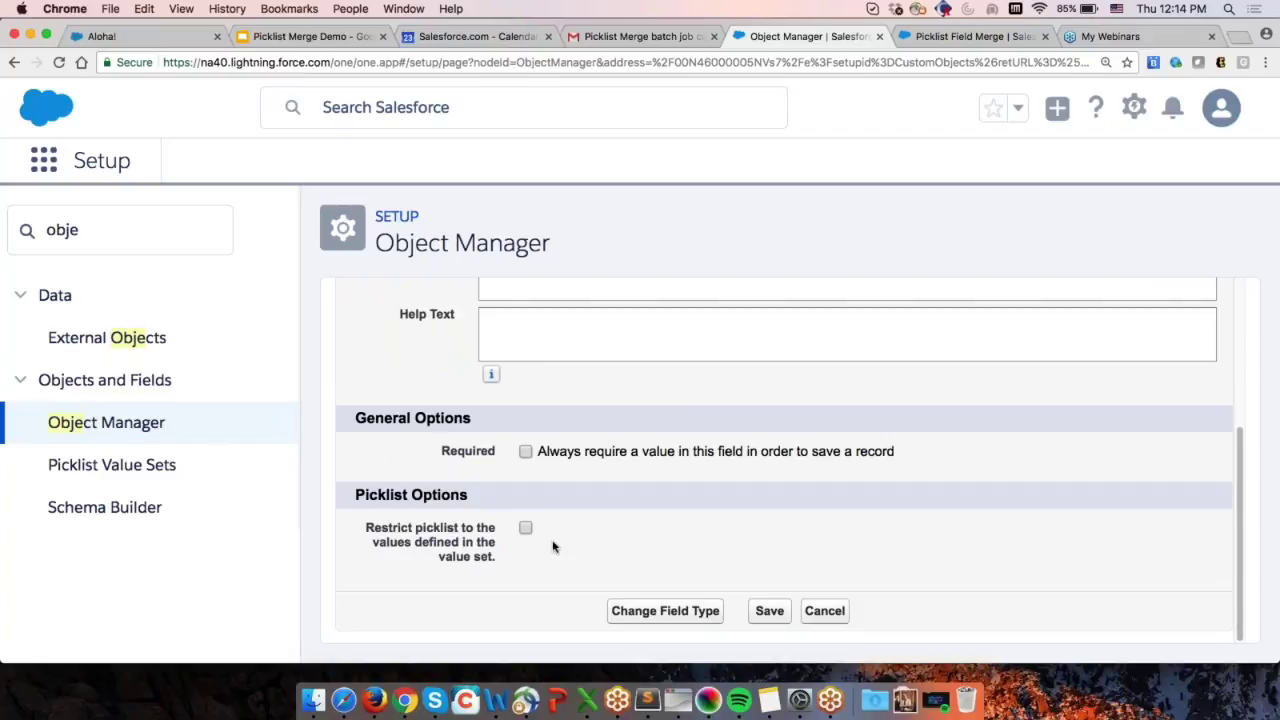
{"action": "left_click", "coordinate": [525, 530]}
{"action": "left_click", "coordinate": [769, 611]}
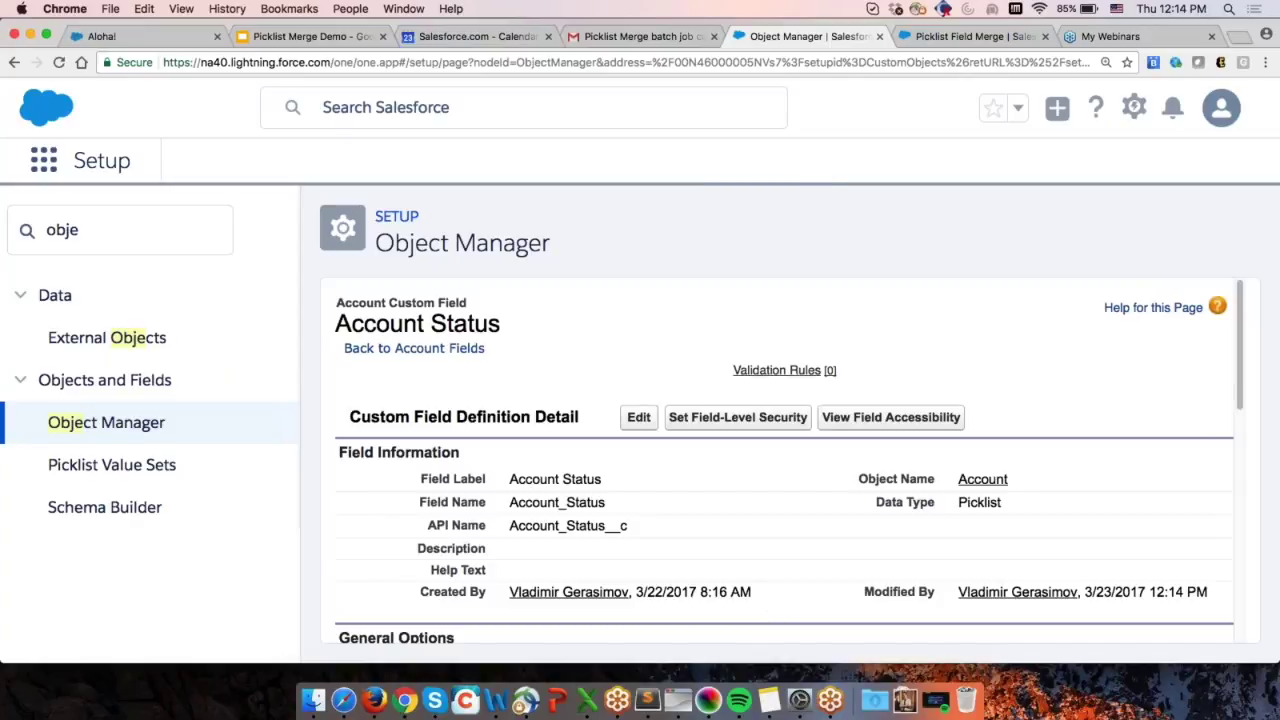
Rerun the Account_Status__c merge on the Picklist Field Merge page in the Merge picklists and migrate records mode
{"action": "left_click", "coordinate": [980, 38]}
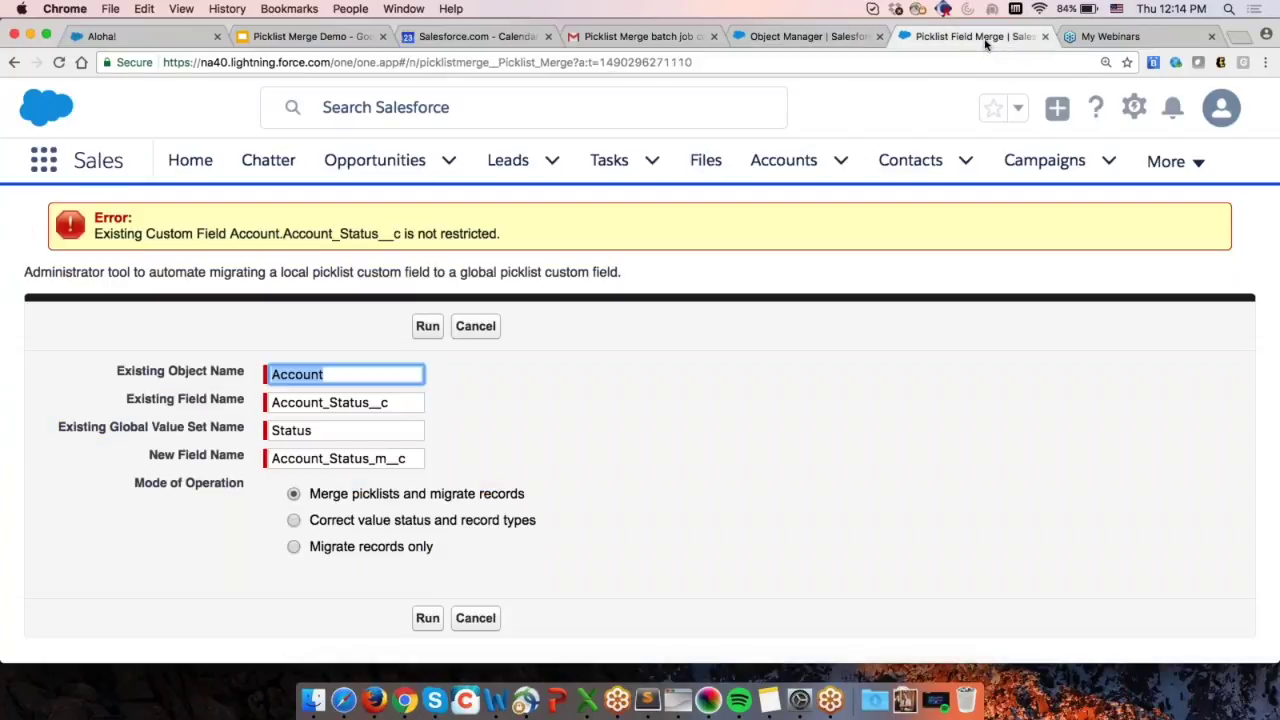
{"action": "left_click", "coordinate": [428, 620]}
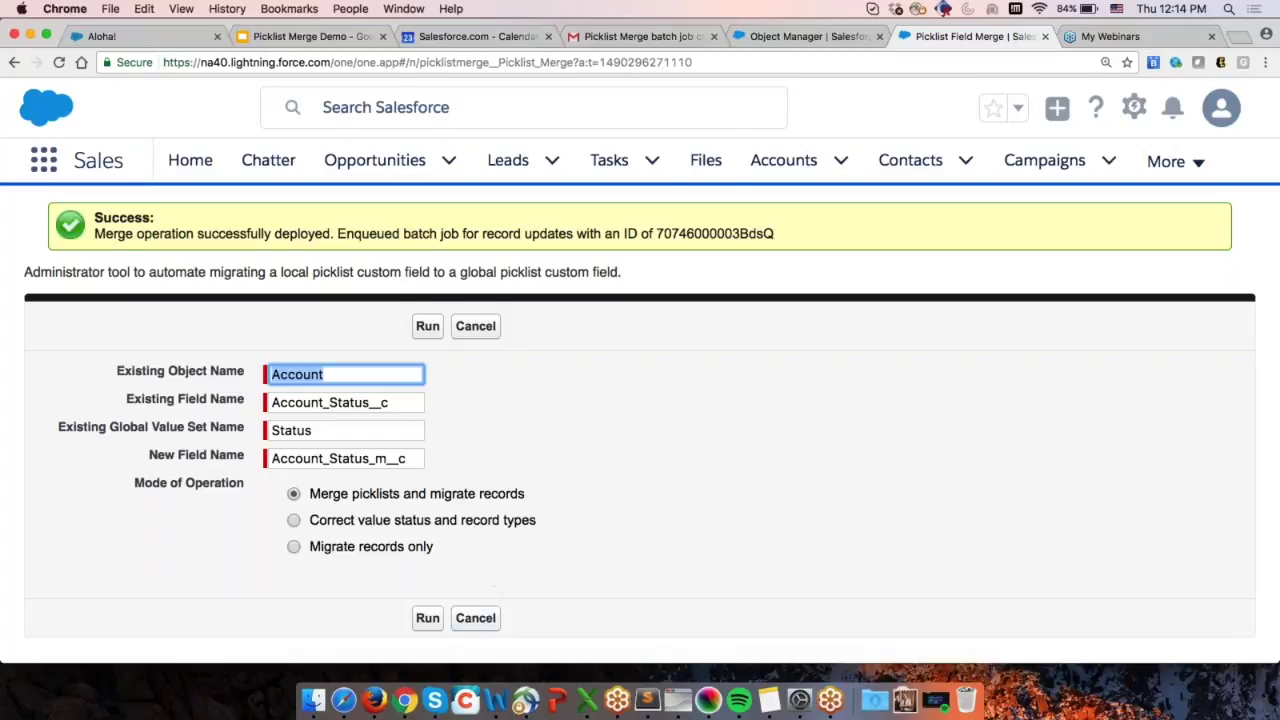
Switch to Gmail and read the summary text in the Picklist Merge batch job email
{"action": "left_click", "coordinate": [640, 37]}
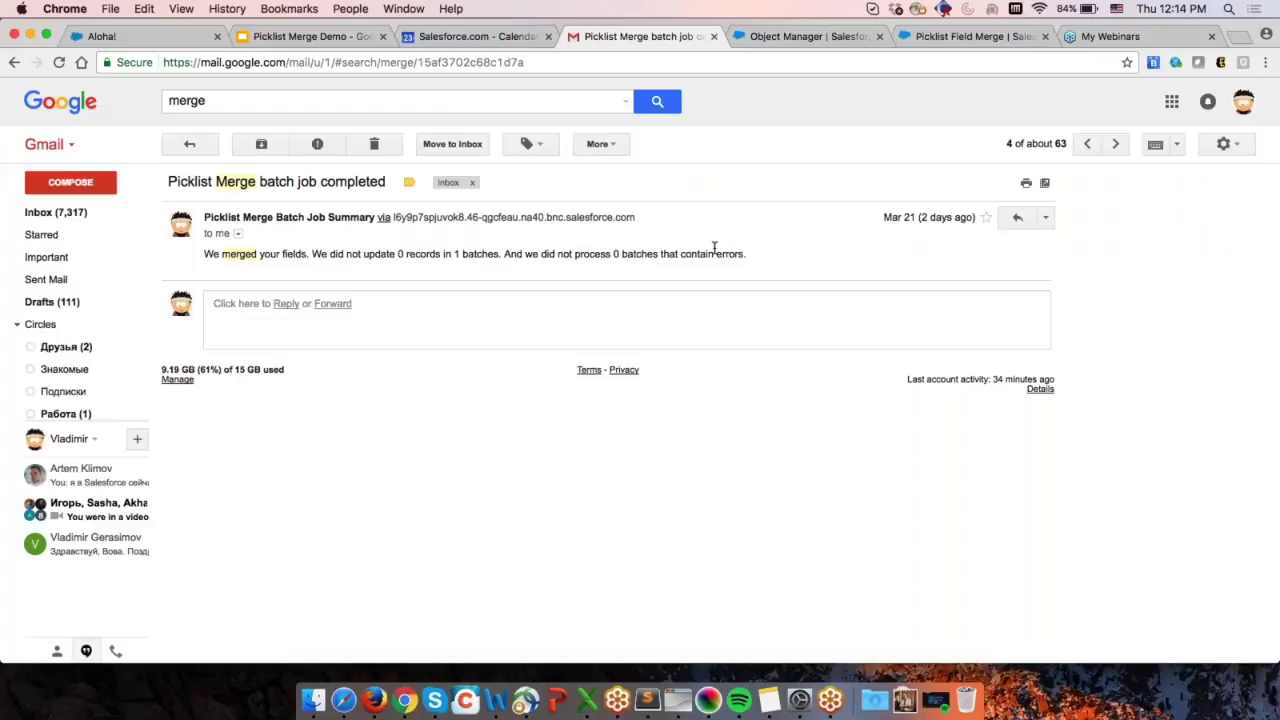
{"action": "key", "text": "super+equal"}
{"action": "key", "text": "super+equal"}
{"action": "key", "text": "super+equal"}
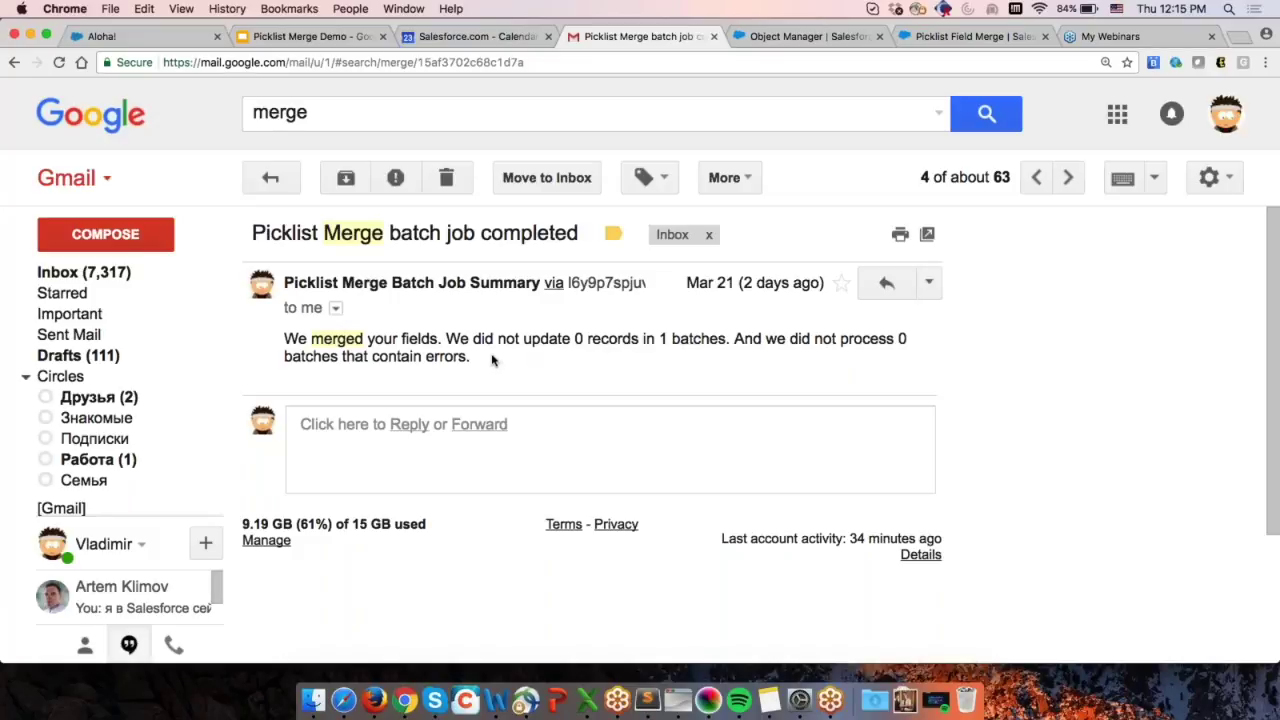
{"action": "left_click_drag", "start_coordinate": [490, 360], "coordinate": [284, 340]}
{"action": "left_click", "coordinate": [541, 378]}
{"action": "mouse_move", "coordinate": [575, 338]}
{"action": "left_mouse_down"}
{"action": "mouse_move", "coordinate": [643, 335]}
{"action": "mouse_move", "coordinate": [578, 339]}
{"action": "left_mouse_up"}
Return to Salesforce Setup, open the Status global value set under Picklist Value Sets, and check its values
{"action": "left_click", "coordinate": [955, 40]}
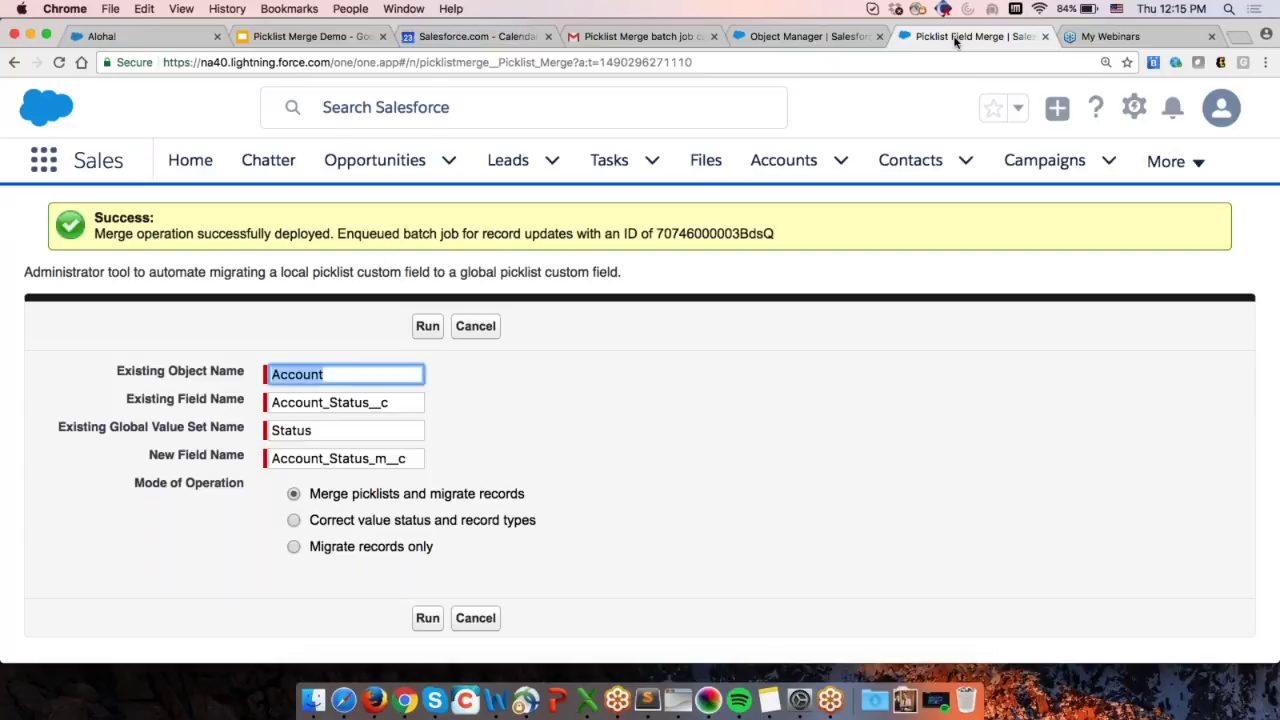
{"action": "left_click", "coordinate": [826, 38]}
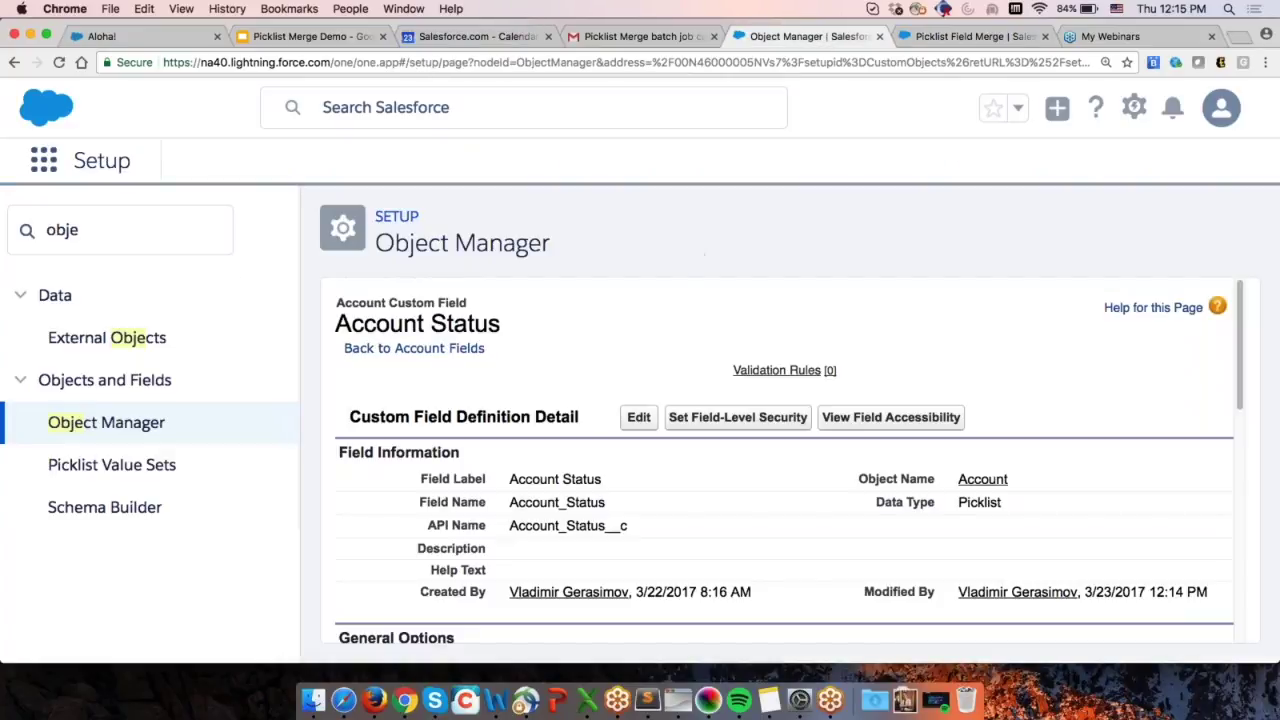
{"action": "left_click", "coordinate": [148, 231]}
{"action": "type", "text": "p"}
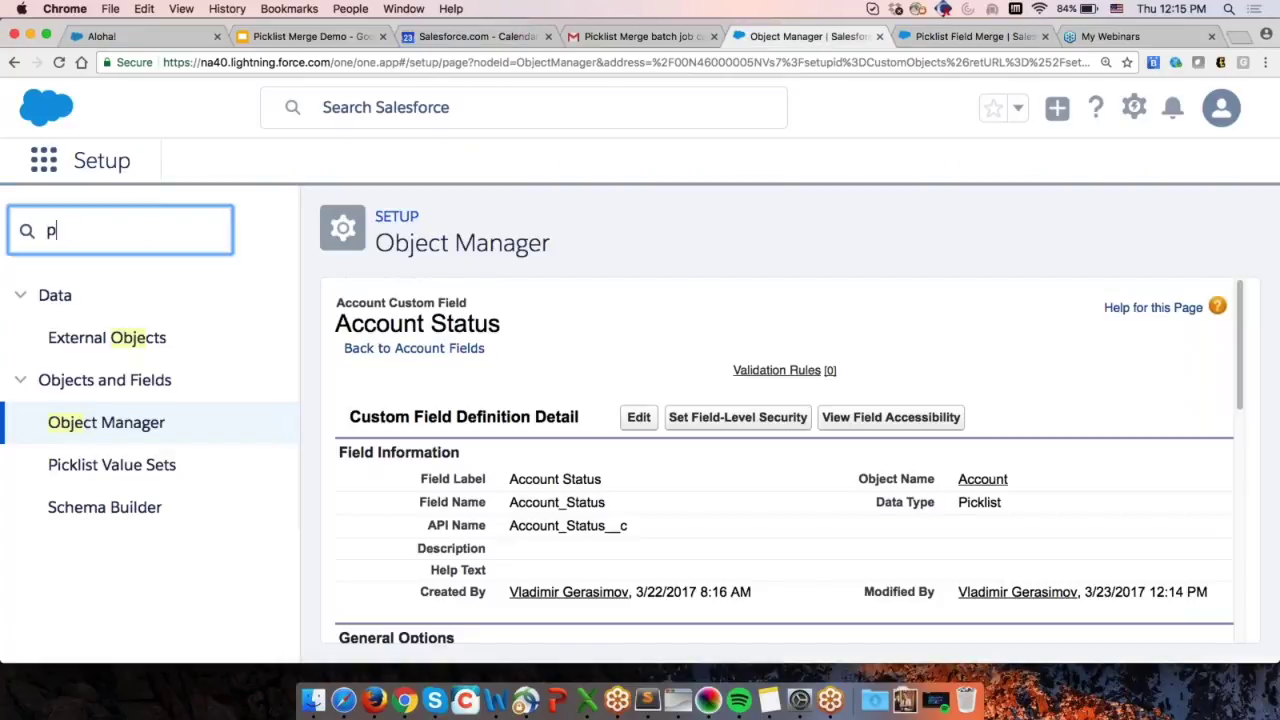
{"action": "type", "text": "ick"}
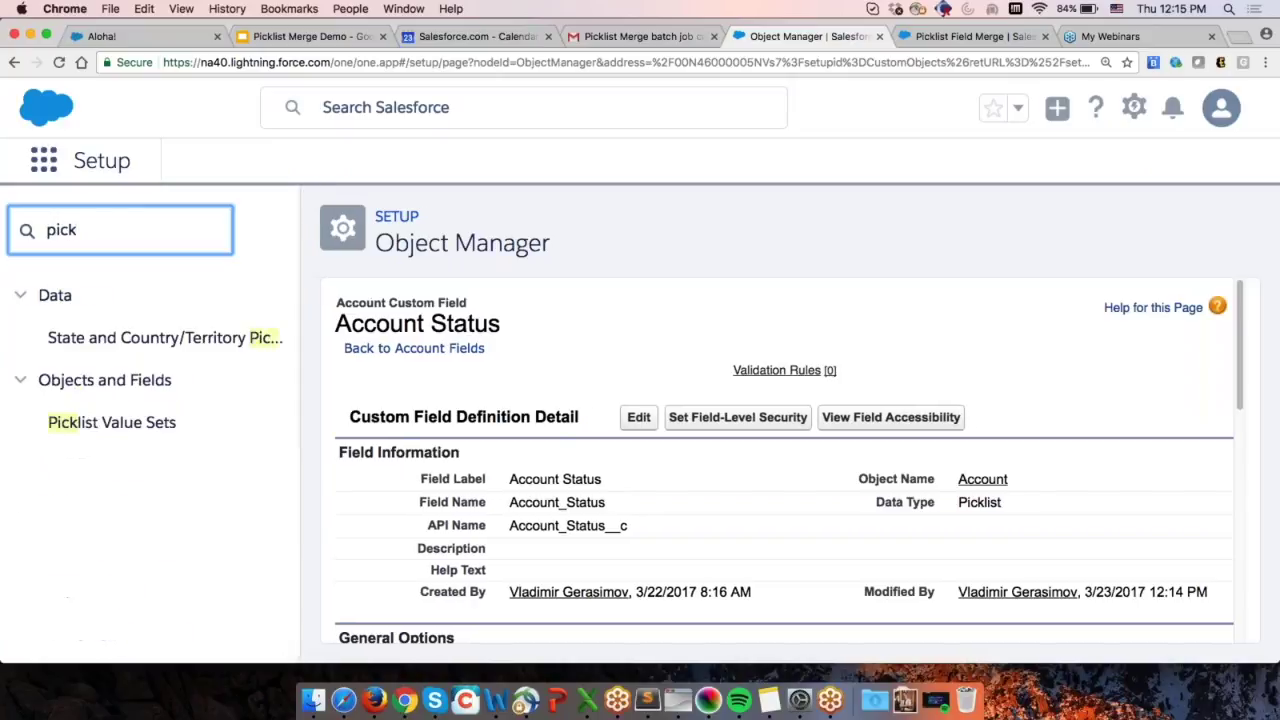
{"action": "left_click", "coordinate": [135, 424]}
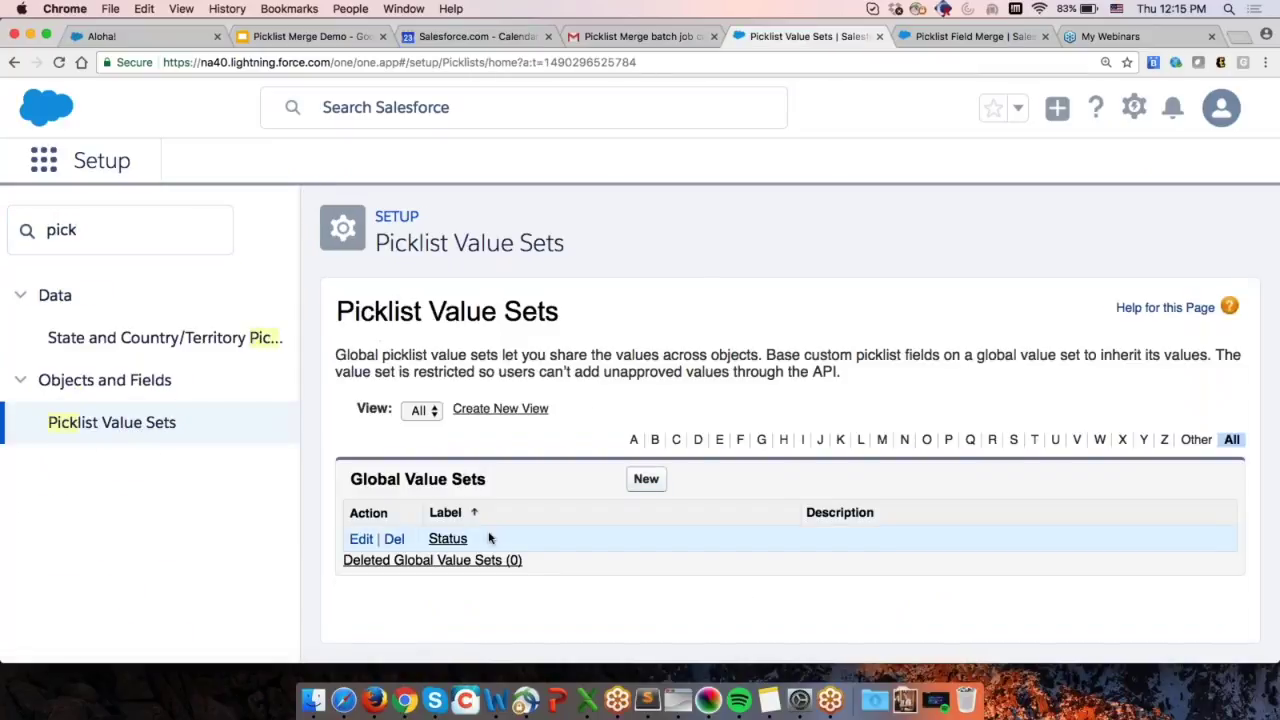
{"action": "left_click", "coordinate": [450, 535]}
{"action": "scroll", "coordinate": [868, 365], "scroll_direction": "down", "scroll_amount": 4}
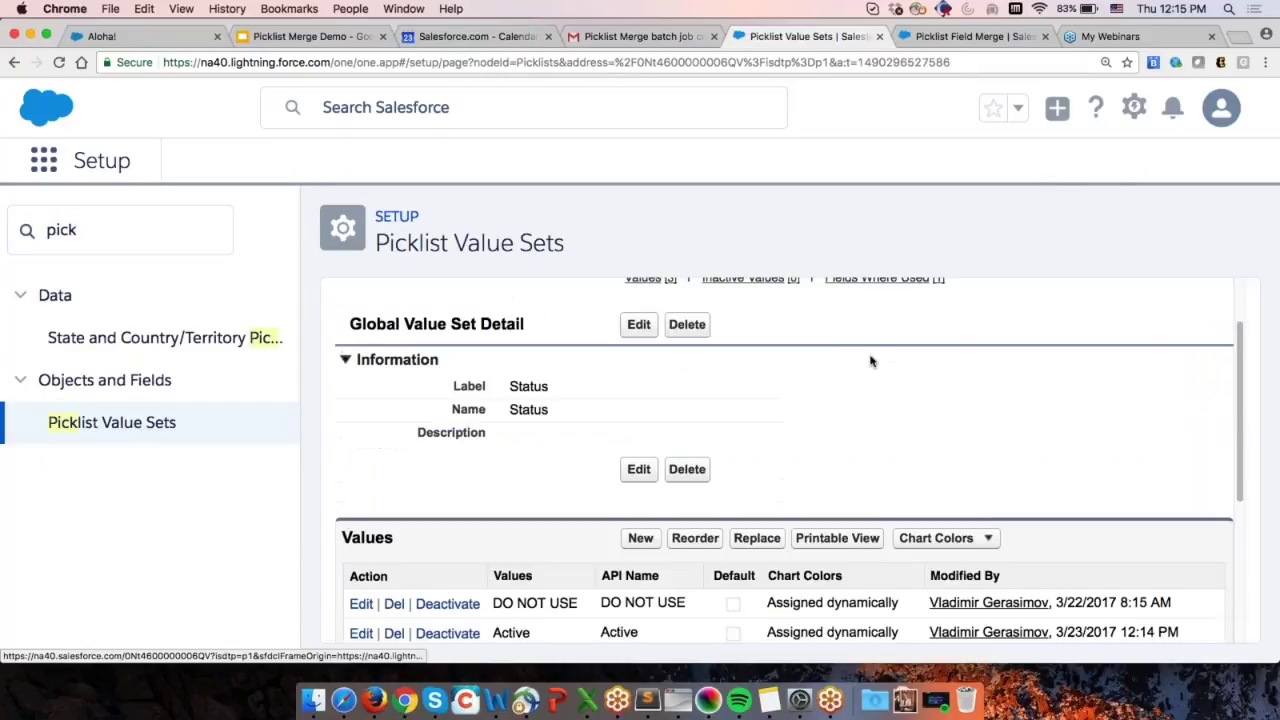
{"action": "scroll", "coordinate": [700, 445], "scroll_direction": "down", "scroll_amount": 1}
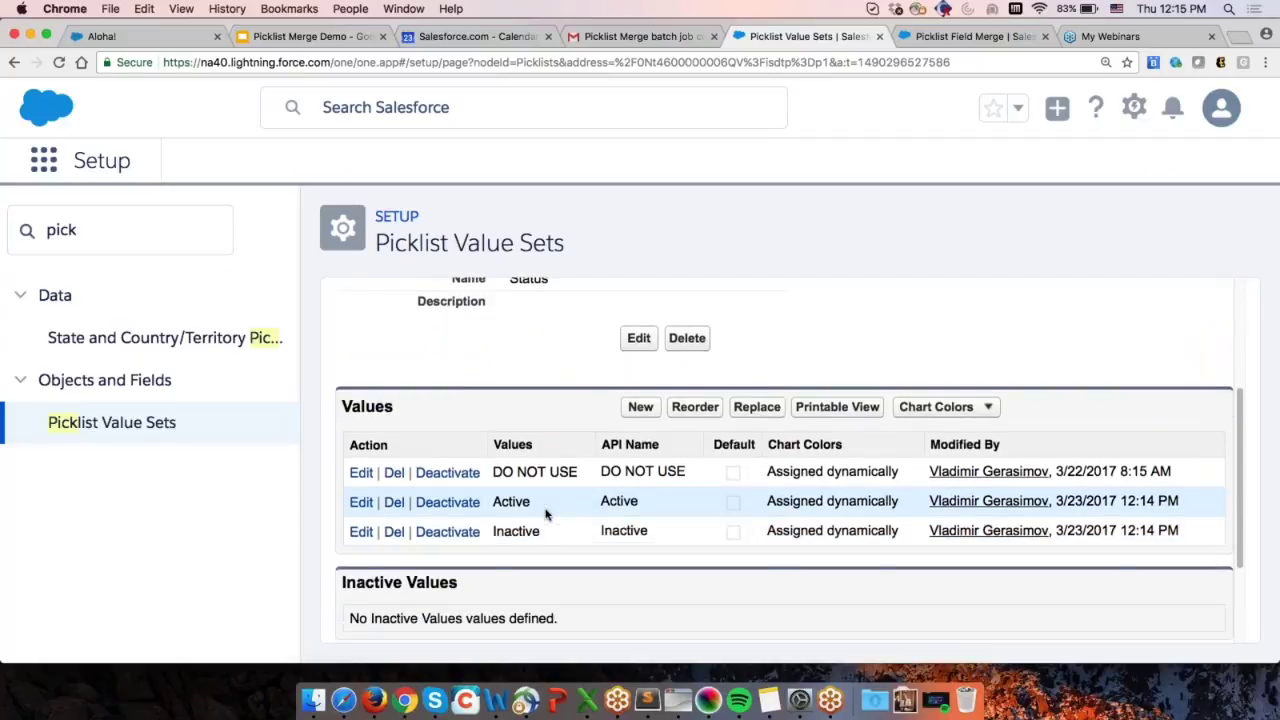
{"action": "left_click_drag", "start_coordinate": [110, 228], "coordinate": [17, 228]}
{"action": "type", "text": "acco"}
{"action": "key", "text": "BackSpace"}
{"action": "key", "text": "BackSpace"}
{"action": "key", "text": "BackSpace"}
{"action": "key", "text": "BackSpace"}
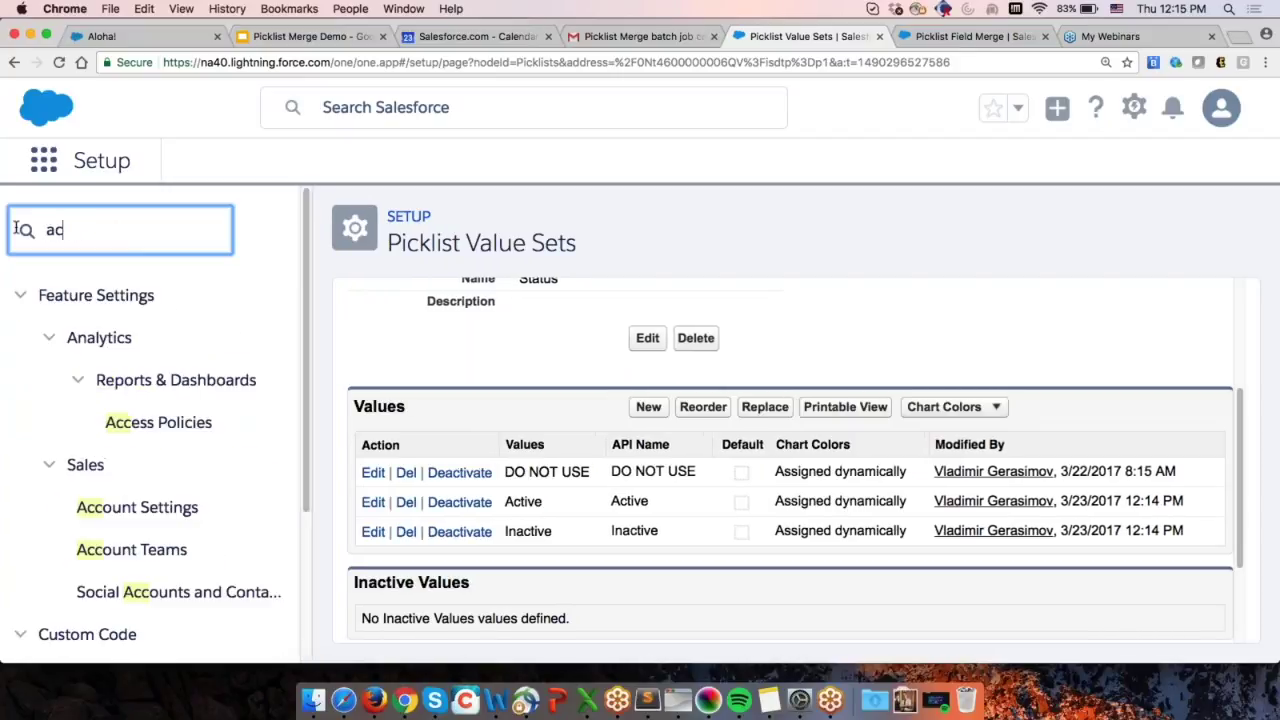
Find the Object Manager in Setup and open the Account object
{"action": "type", "text": "objec"}
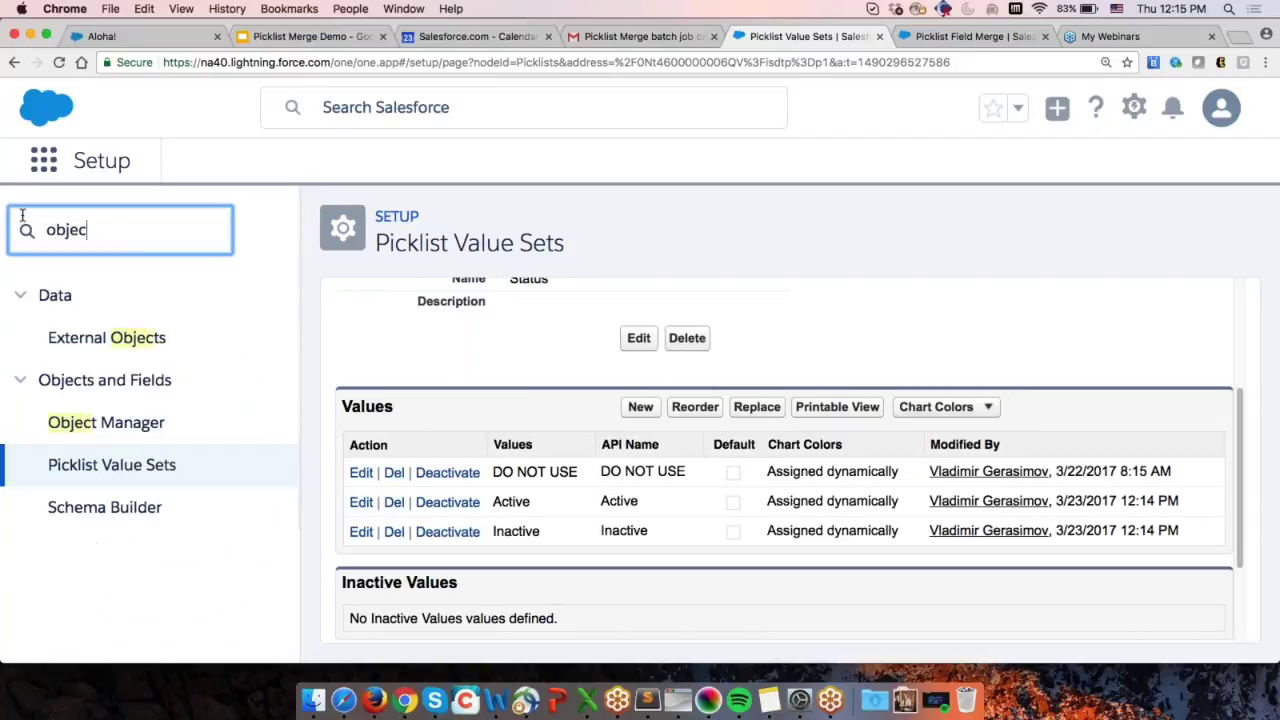
{"action": "left_click", "coordinate": [140, 425]}
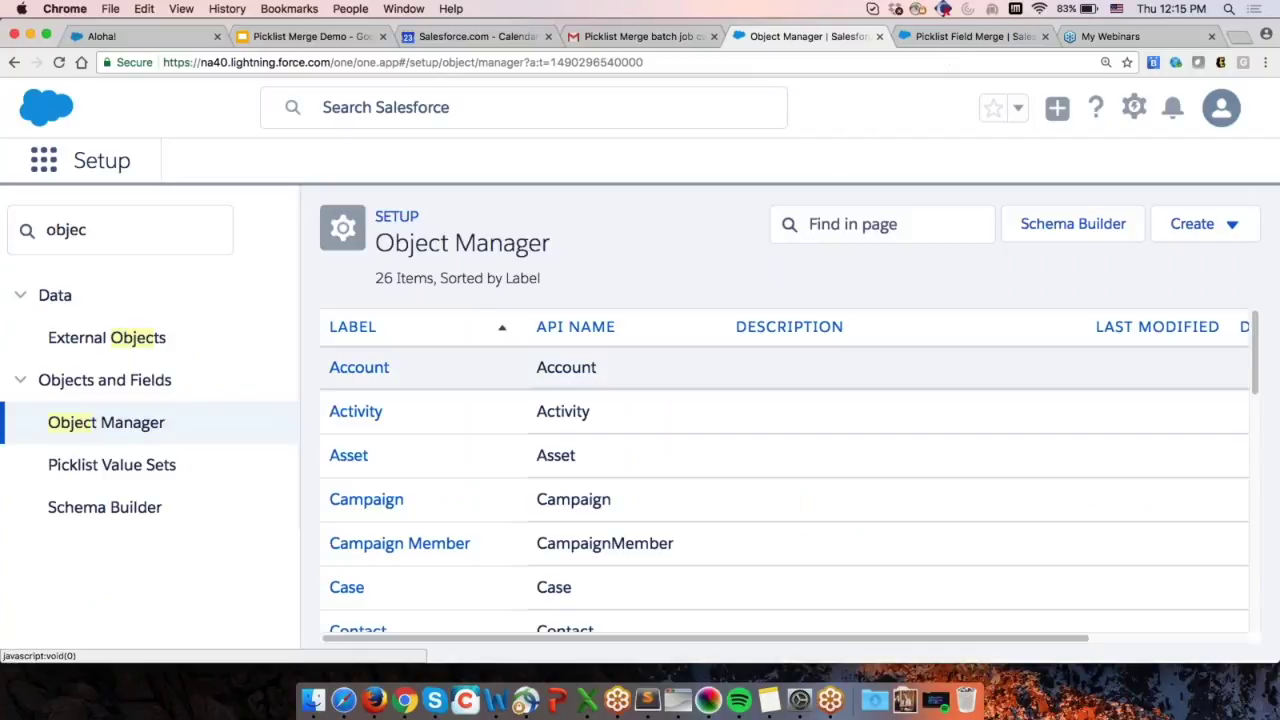
{"action": "scroll", "coordinate": [509, 390], "scroll_direction": "down", "scroll_amount": 3}
{"action": "scroll", "coordinate": [466, 425], "scroll_direction": "up", "scroll_amount": 3}
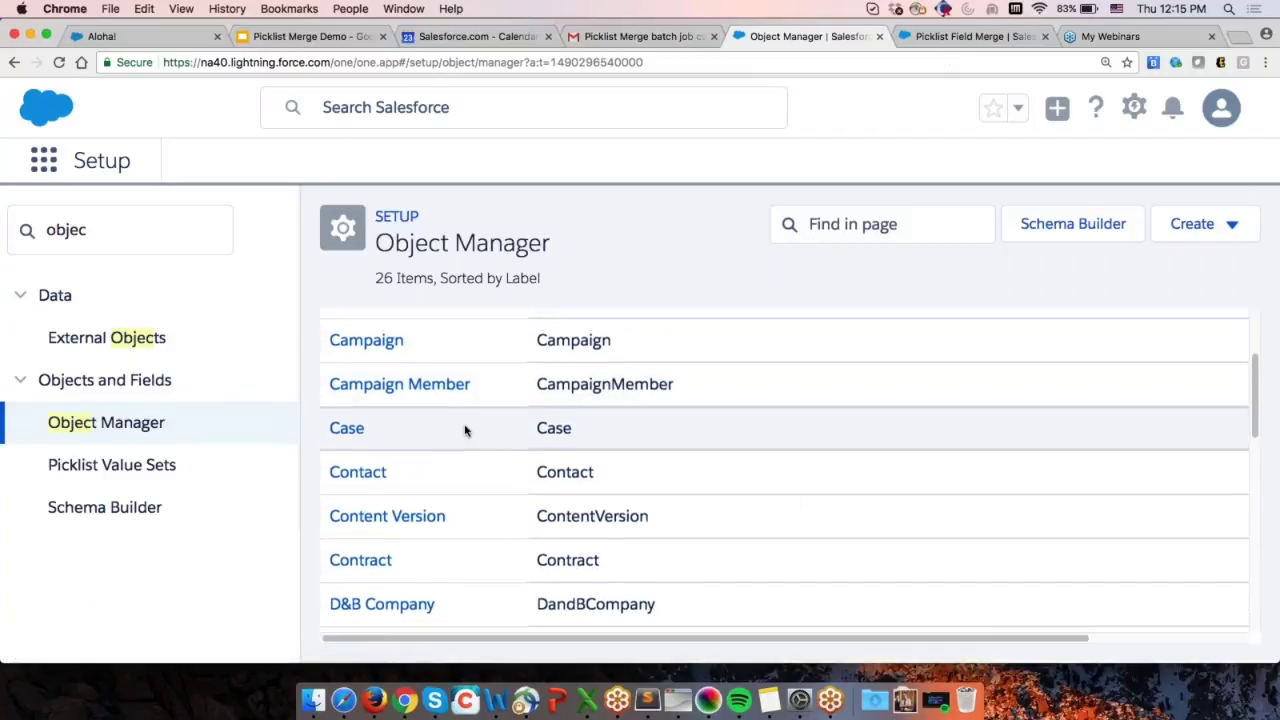
{"action": "scroll", "coordinate": [466, 432], "scroll_direction": "down", "scroll_amount": 1}
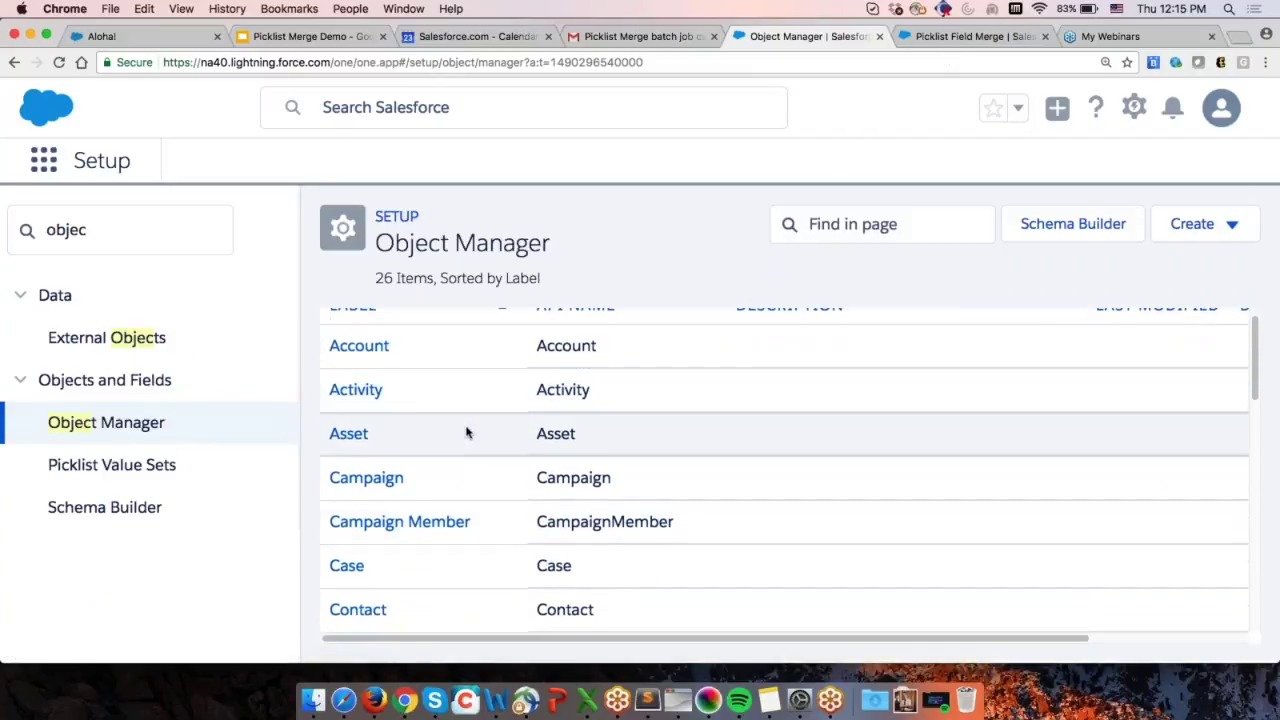
{"action": "scroll", "coordinate": [466, 432], "scroll_direction": "up", "scroll_amount": 1}
{"action": "left_click", "coordinate": [362, 367]}
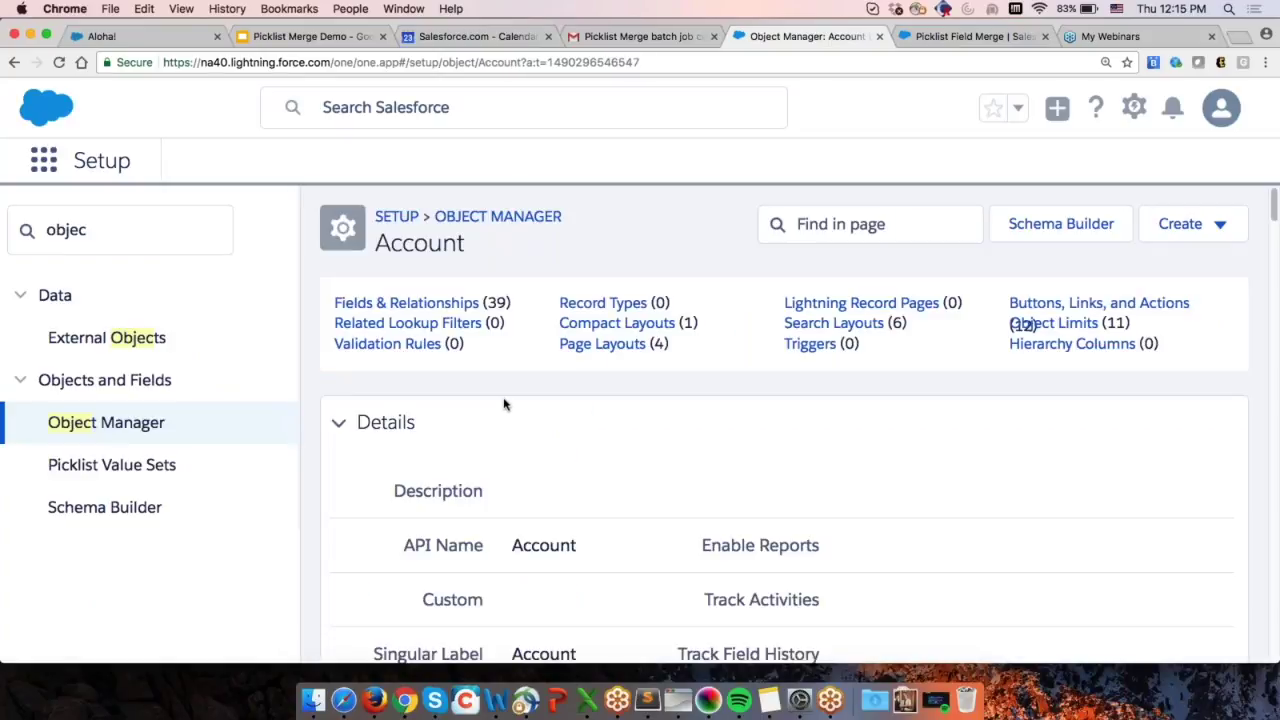
Locate the Account_Status_m__c field under Account's Fields & Relationships and open its definition
{"action": "scroll", "coordinate": [580, 425], "scroll_direction": "down", "scroll_amount": 3}
{"action": "scroll", "coordinate": [630, 432], "scroll_direction": "down", "scroll_amount": 5}
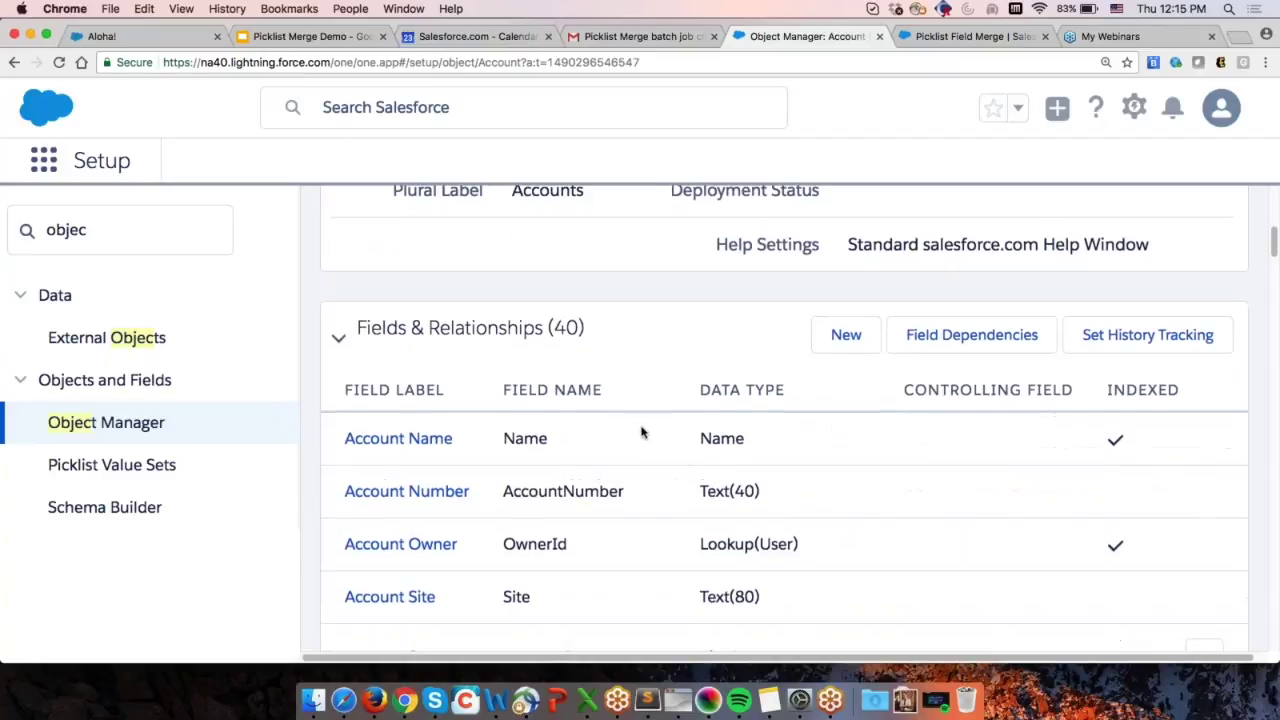
{"action": "scroll", "coordinate": [643, 430], "scroll_direction": "down", "scroll_amount": 1}
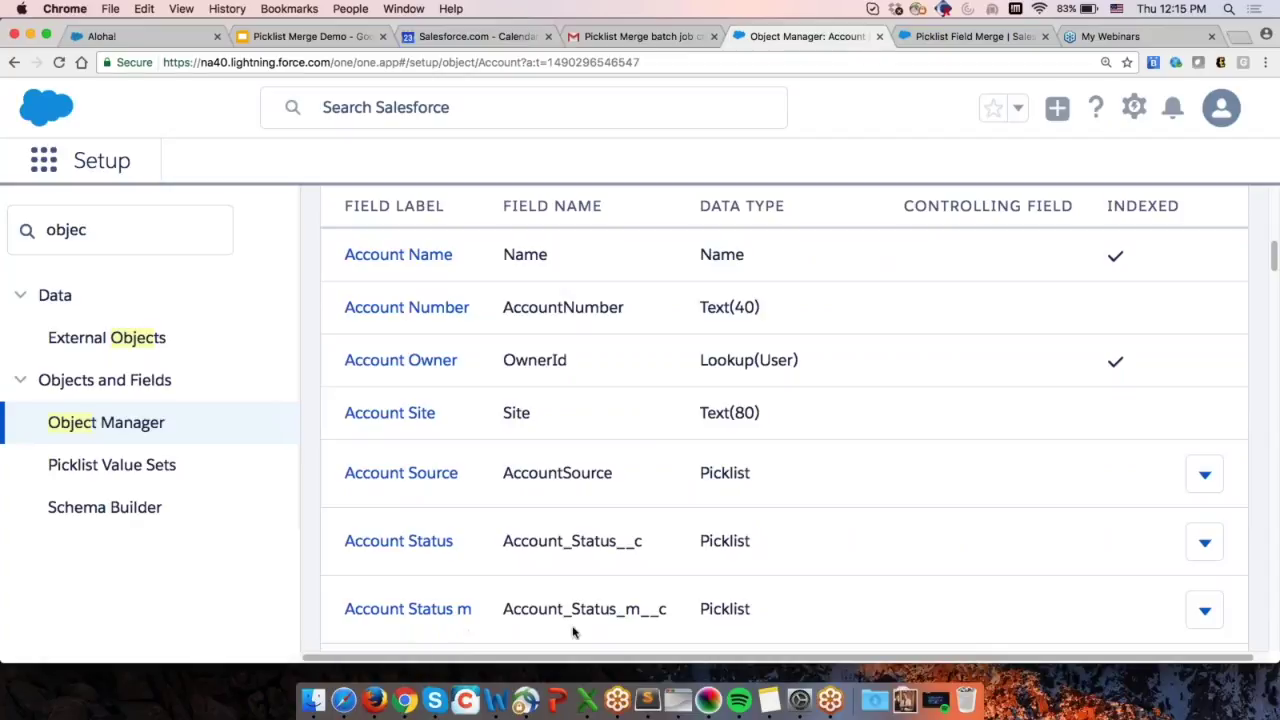
{"action": "left_click_drag", "start_coordinate": [671, 612], "coordinate": [503, 609]}
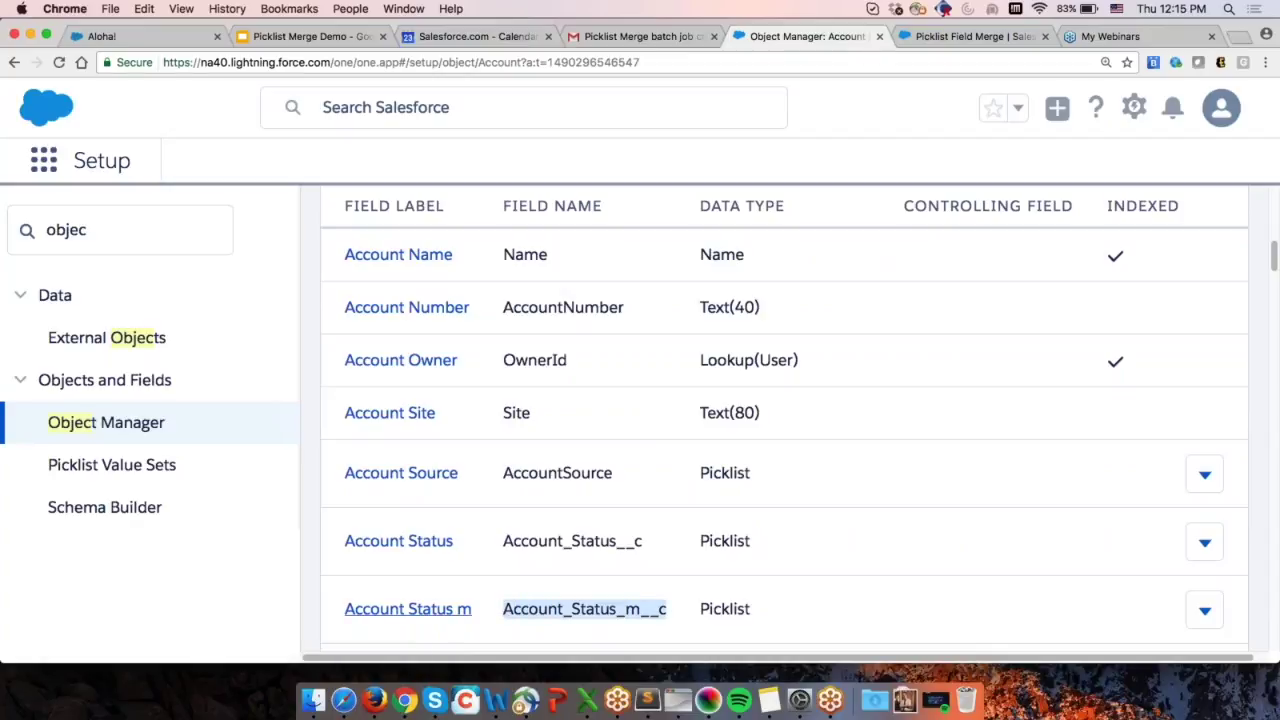
{"action": "left_click", "coordinate": [435, 612]}
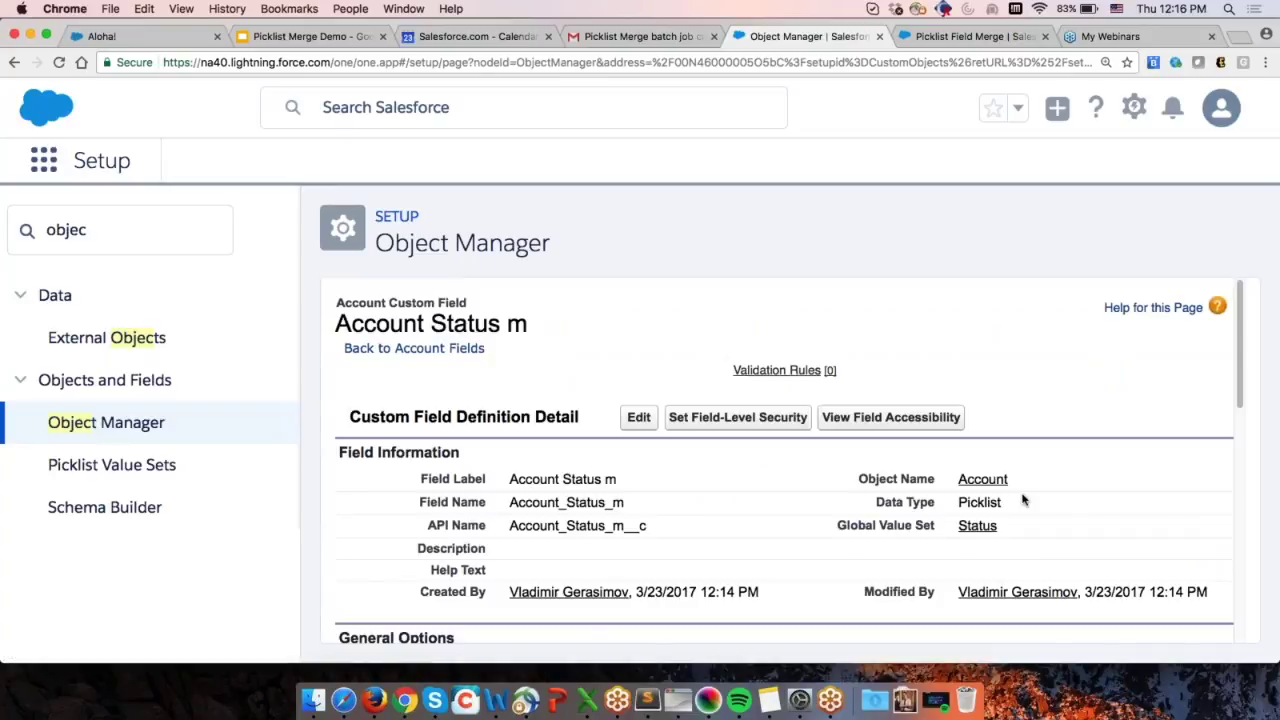
Check which Global Value Set the Account Status m field uses and look over its definition details
{"action": "left_click_drag", "start_coordinate": [1020, 526], "coordinate": [835, 524]}
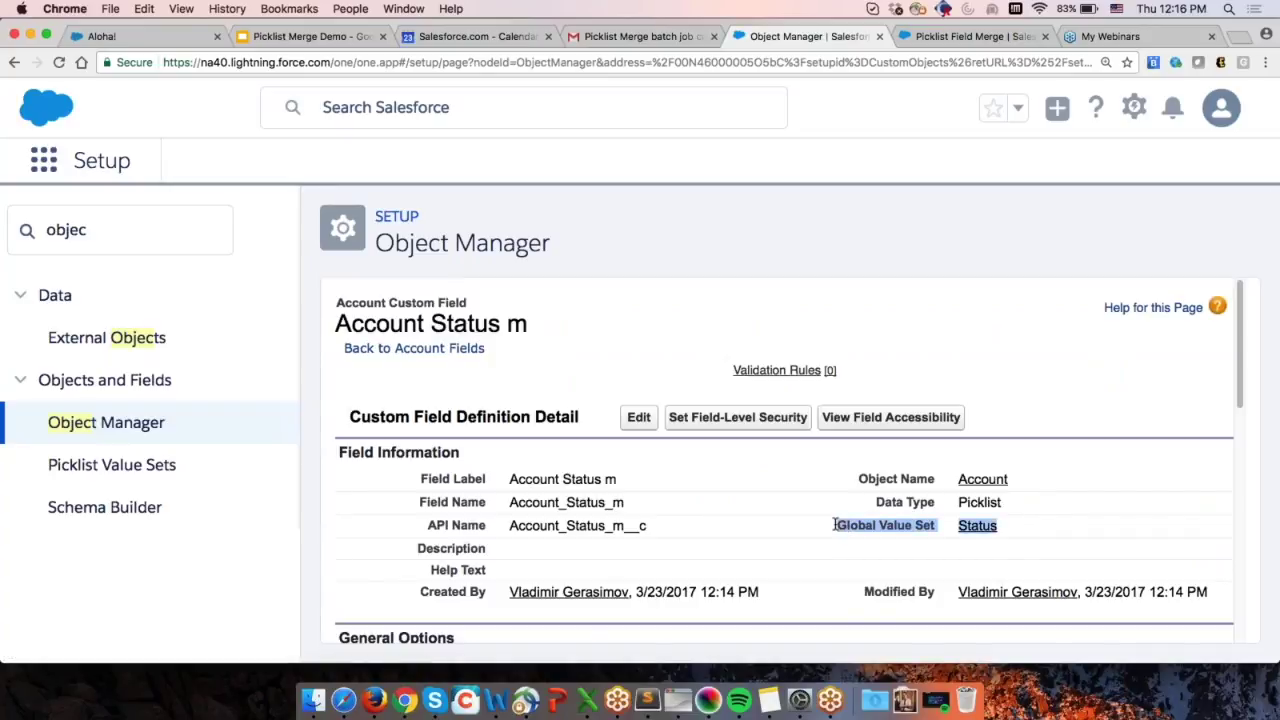
{"action": "scroll", "coordinate": [839, 531], "scroll_direction": "down", "scroll_amount": 5}
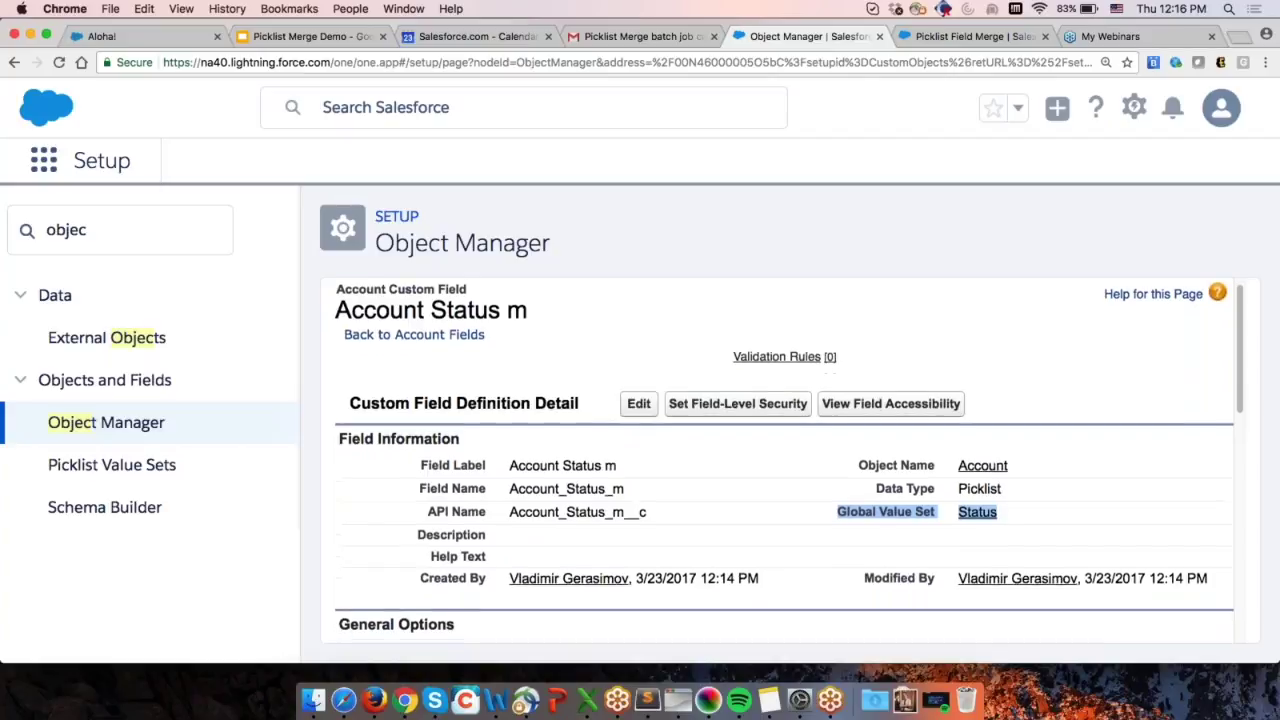
{"action": "scroll", "coordinate": [839, 531], "scroll_direction": "up", "scroll_amount": 5}
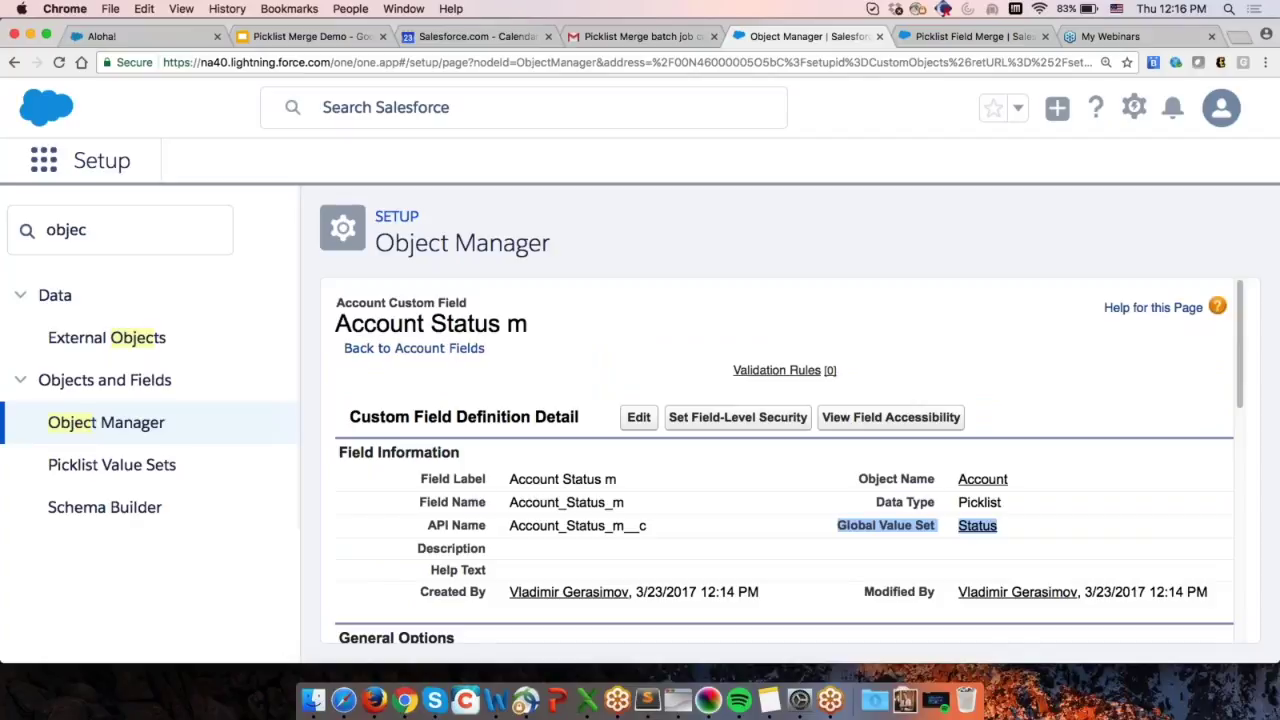
Make the Account Status m field visible to all profiles in its field-level security and save
{"action": "left_click", "coordinate": [778, 420]}
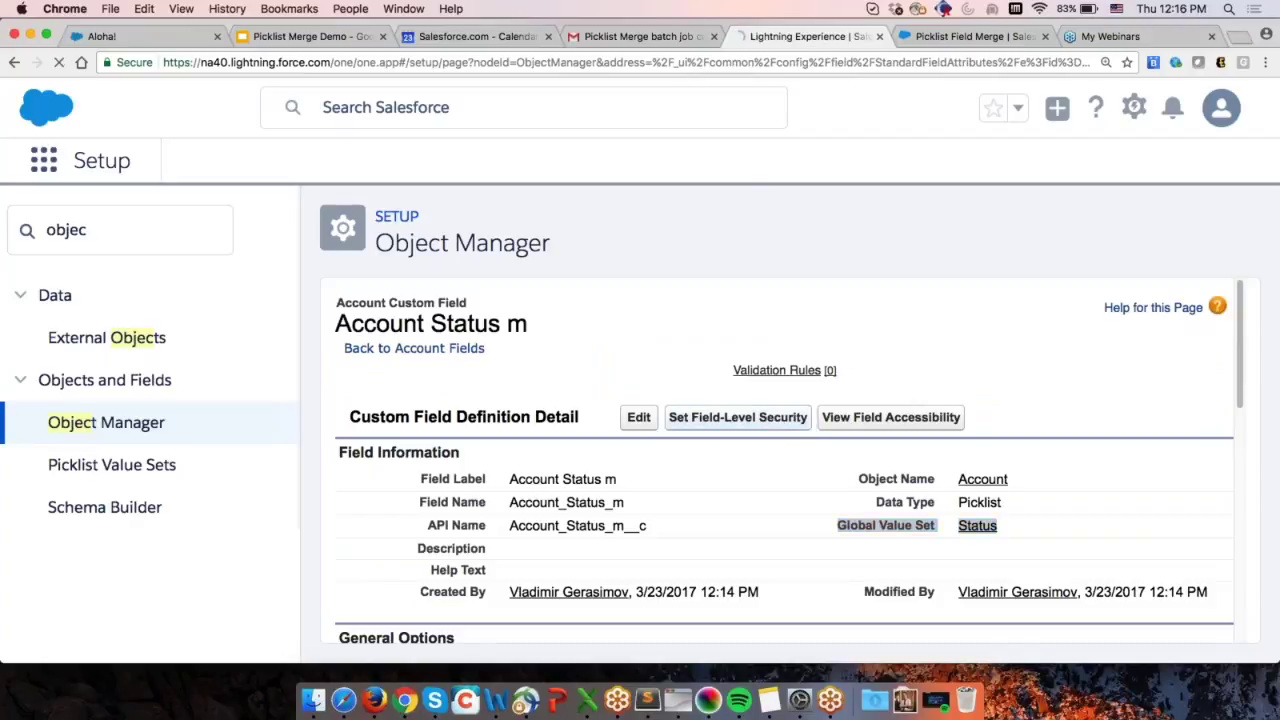
{"action": "scroll", "coordinate": [794, 429], "scroll_direction": "down", "scroll_amount": 1}
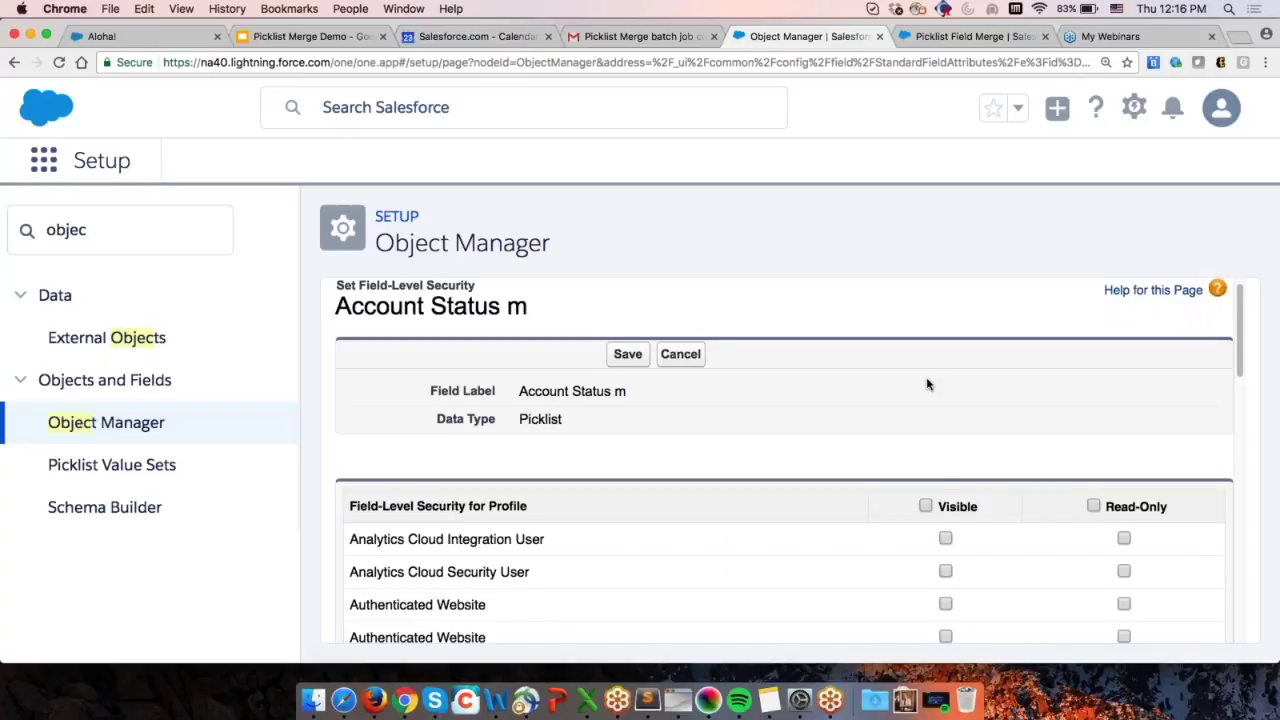
{"action": "scroll", "coordinate": [927, 384], "scroll_direction": "down", "scroll_amount": 2}
{"action": "left_click", "coordinate": [925, 491]}
{"action": "scroll", "coordinate": [958, 485], "scroll_direction": "down", "scroll_amount": 10}
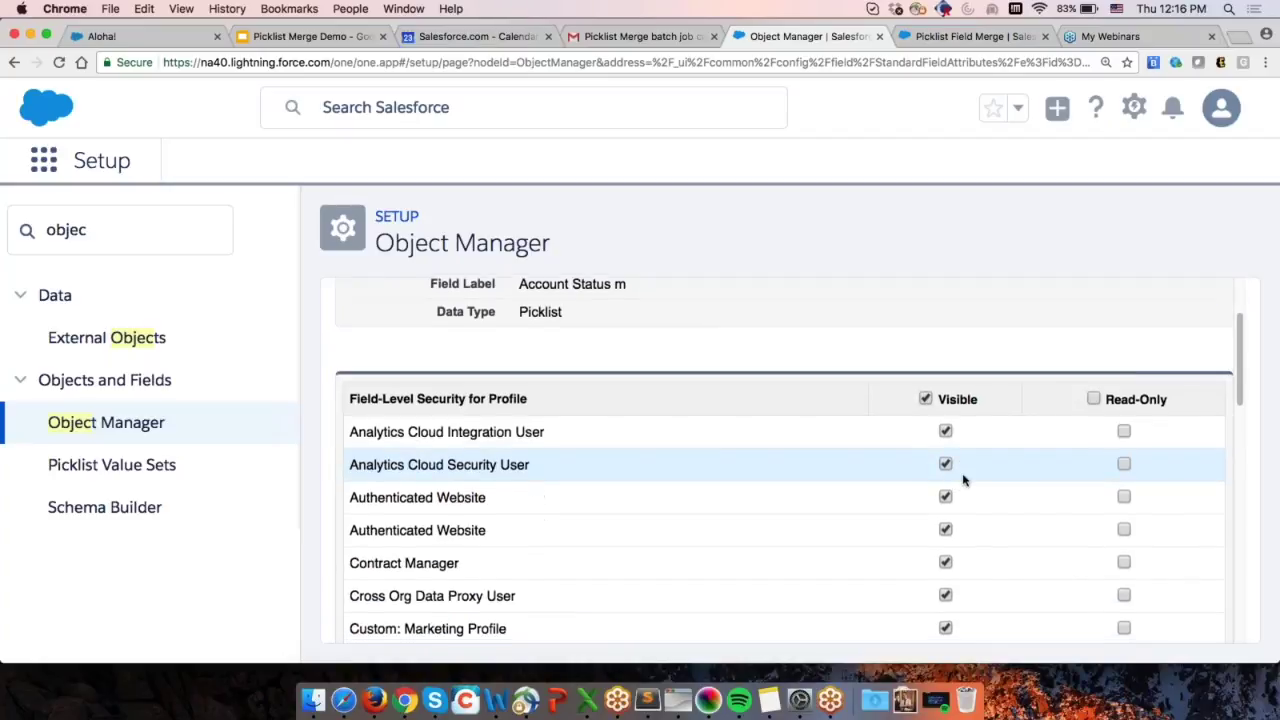
{"action": "scroll", "coordinate": [960, 480], "scroll_direction": "down", "scroll_amount": 5}
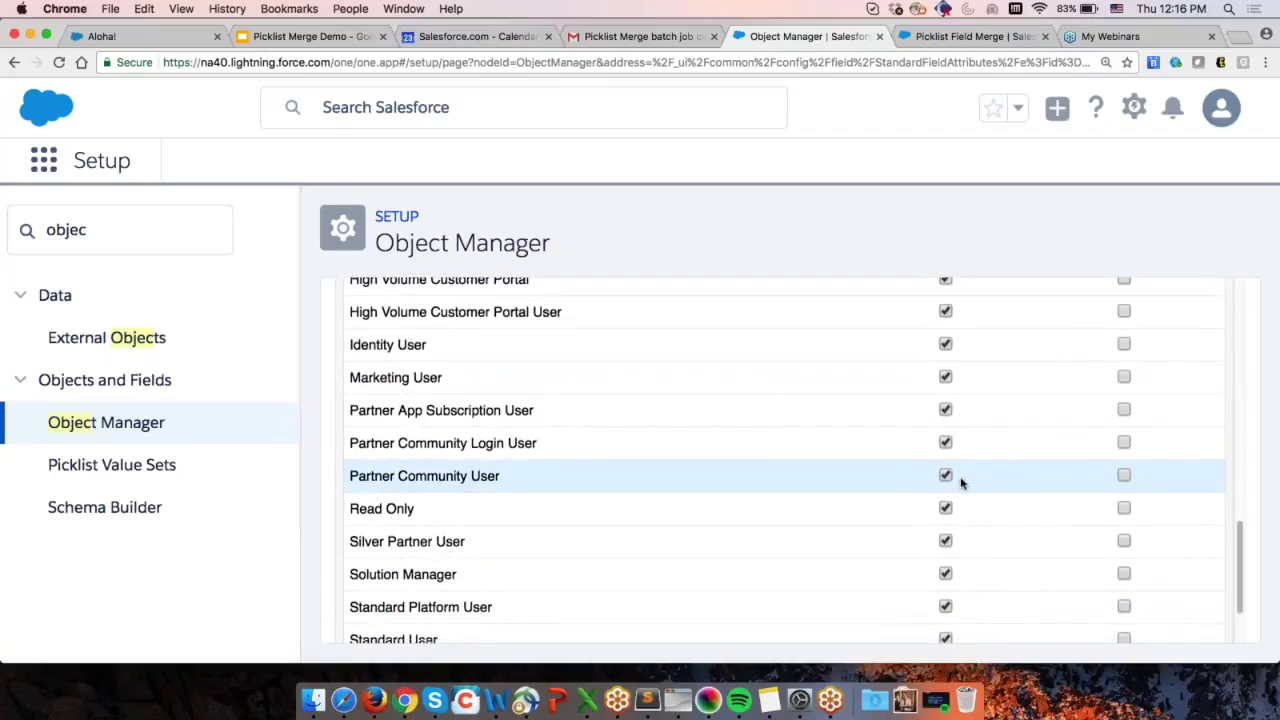
{"action": "scroll", "coordinate": [960, 480], "scroll_direction": "up", "scroll_amount": 15}
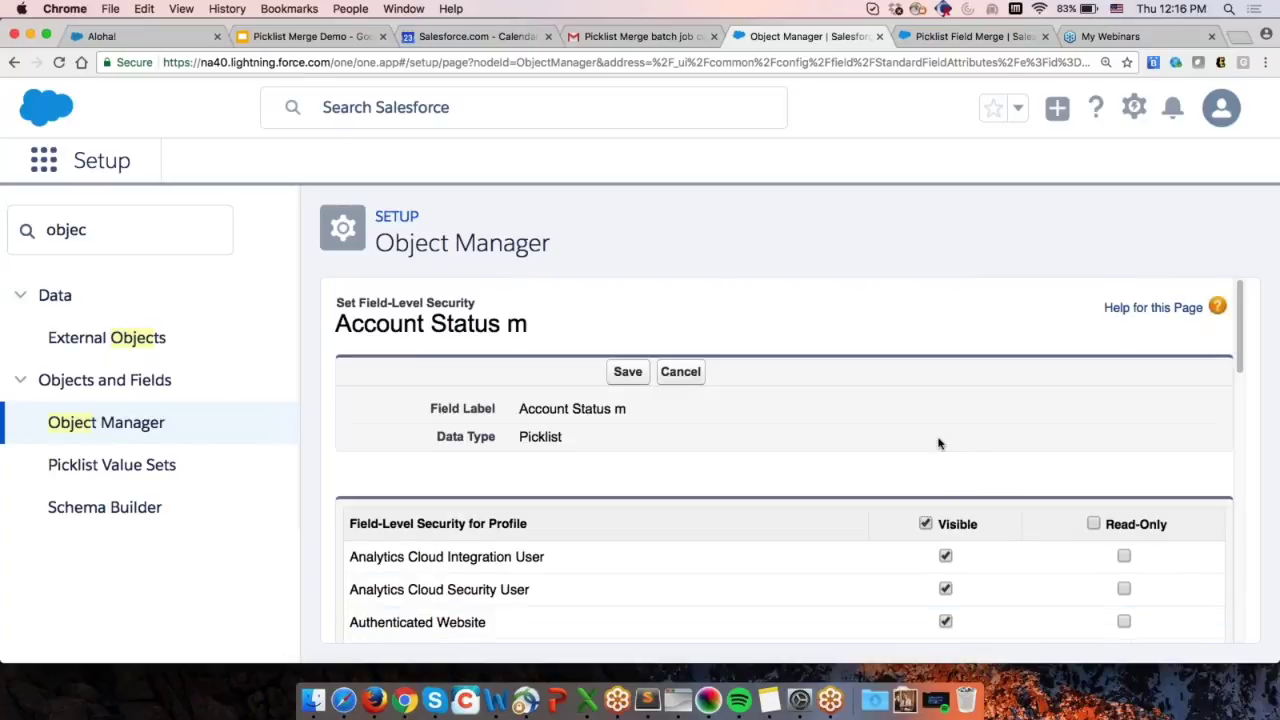
{"action": "left_click", "coordinate": [628, 373]}
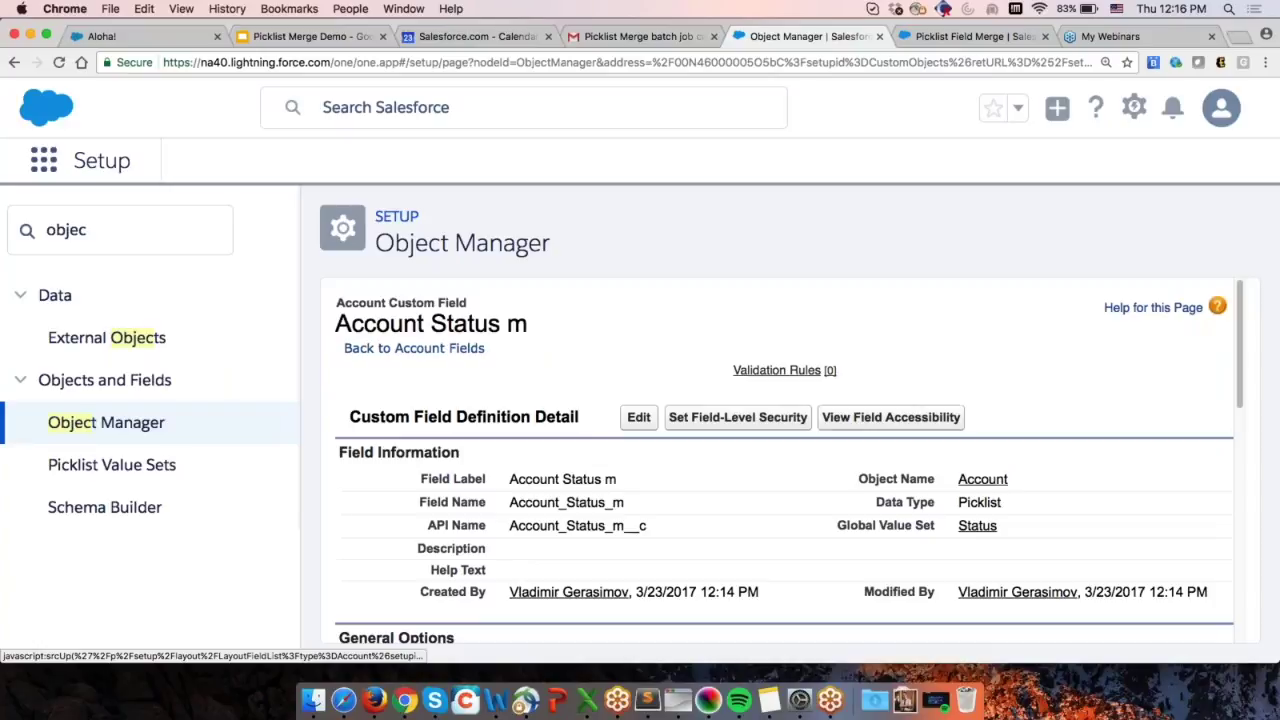
{"action": "scroll", "coordinate": [973, 476], "scroll_direction": "down", "scroll_amount": 4}
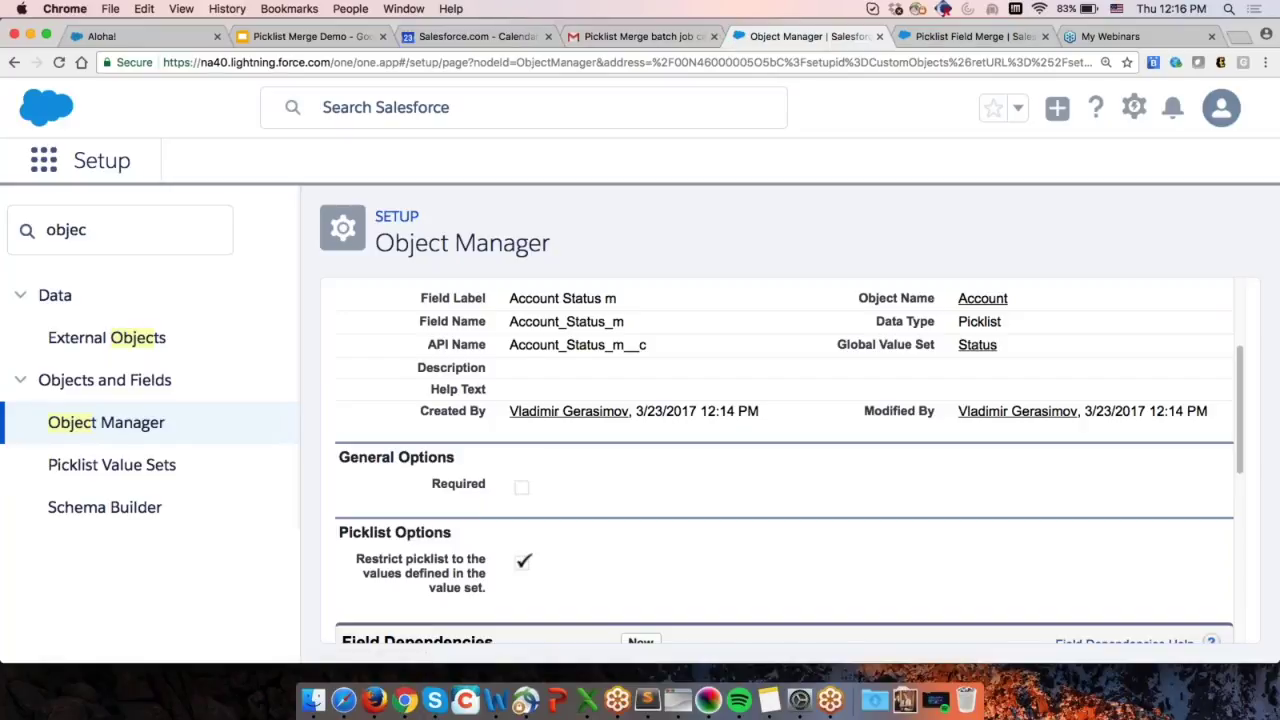
Open the Accounts list in the Sales app, look through the fields of a new account form, and close the form
{"action": "left_click", "coordinate": [965, 36]}
{"action": "left_click", "coordinate": [784, 160]}
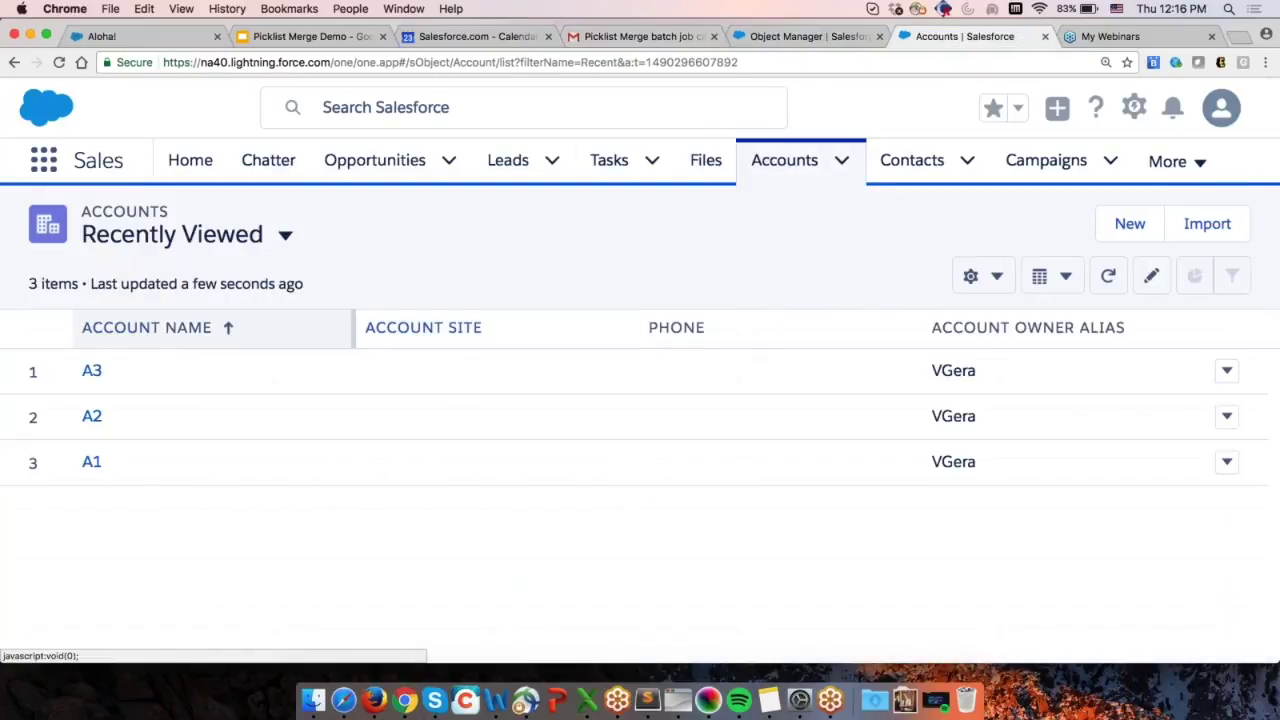
{"action": "left_click", "coordinate": [845, 163]}
{"action": "left_click", "coordinate": [820, 219]}
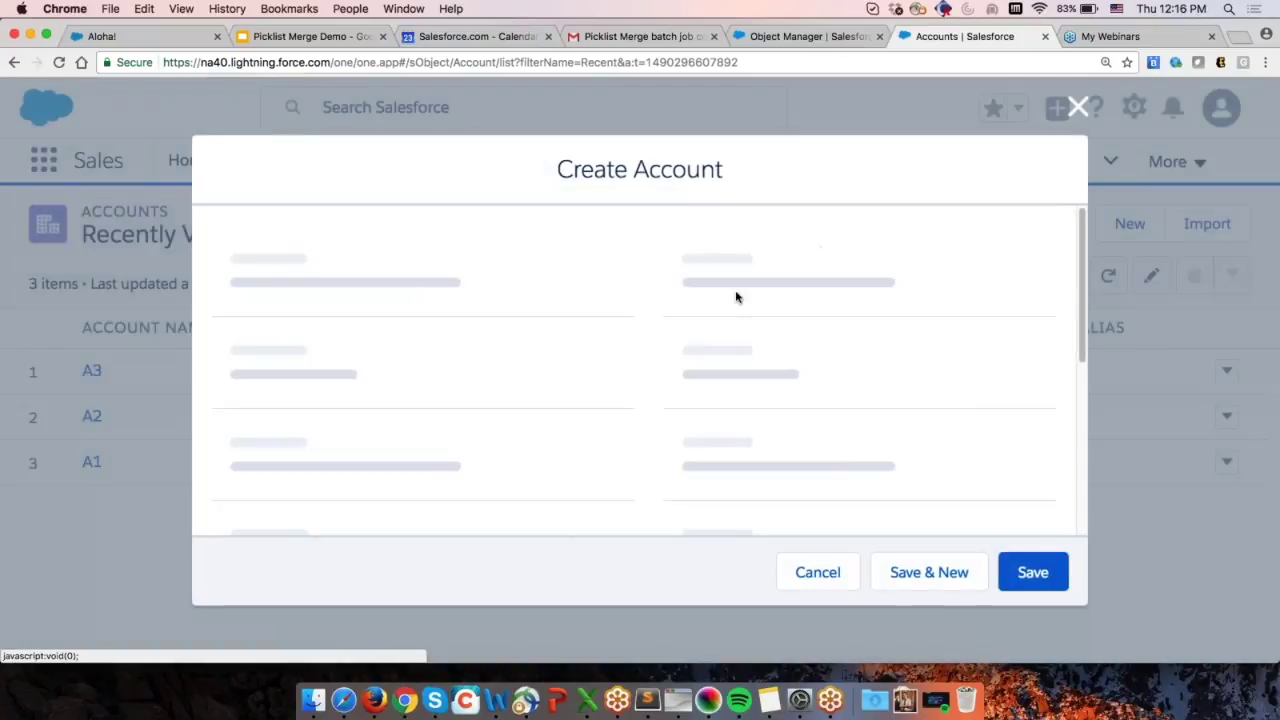
{"action": "scroll", "coordinate": [757, 306], "scroll_direction": "down", "scroll_amount": 5}
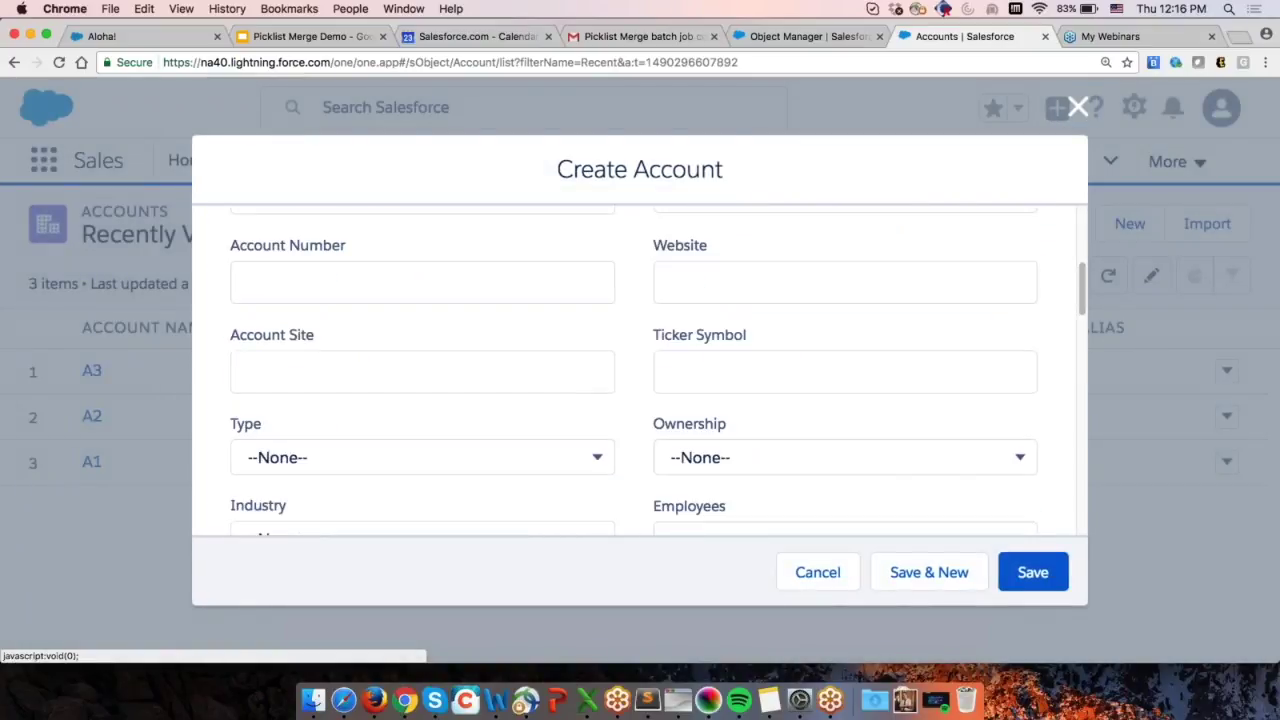
{"action": "left_click", "coordinate": [1078, 107]}
Return to the Account object in Object Manager and open its Account Layout page layout for editing
{"action": "left_click", "coordinate": [805, 36]}
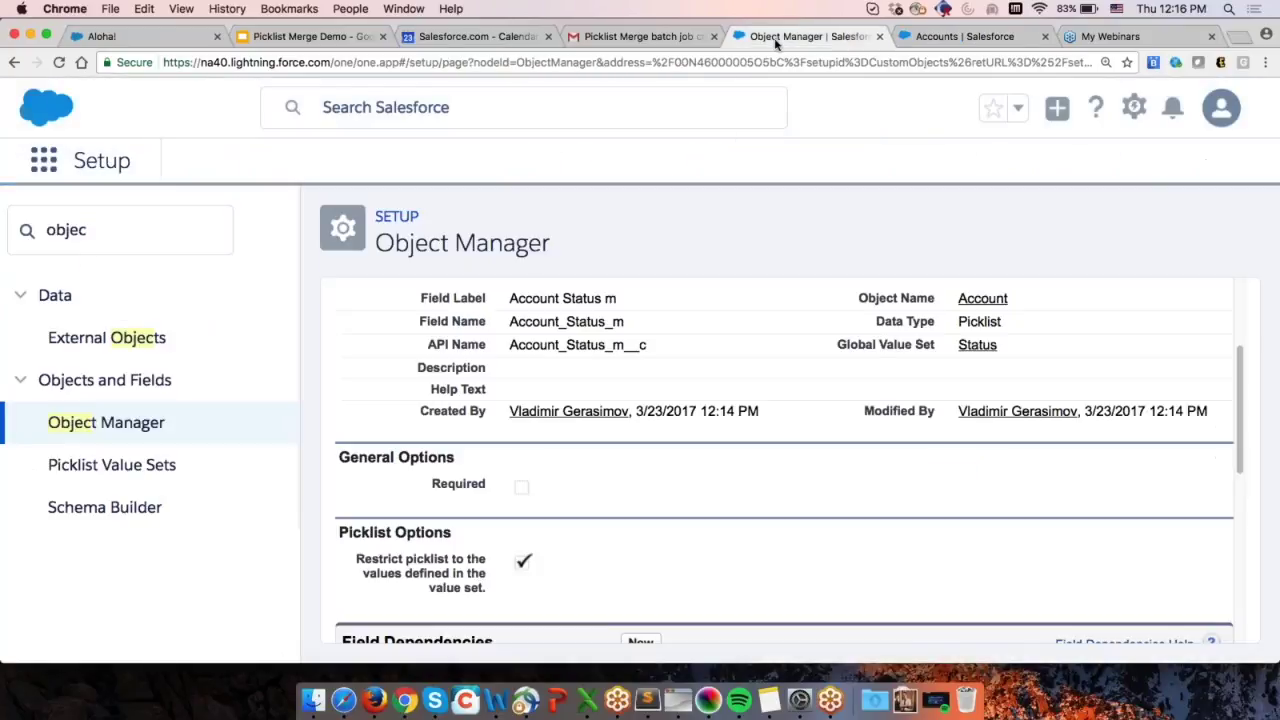
{"action": "left_click", "coordinate": [120, 430]}
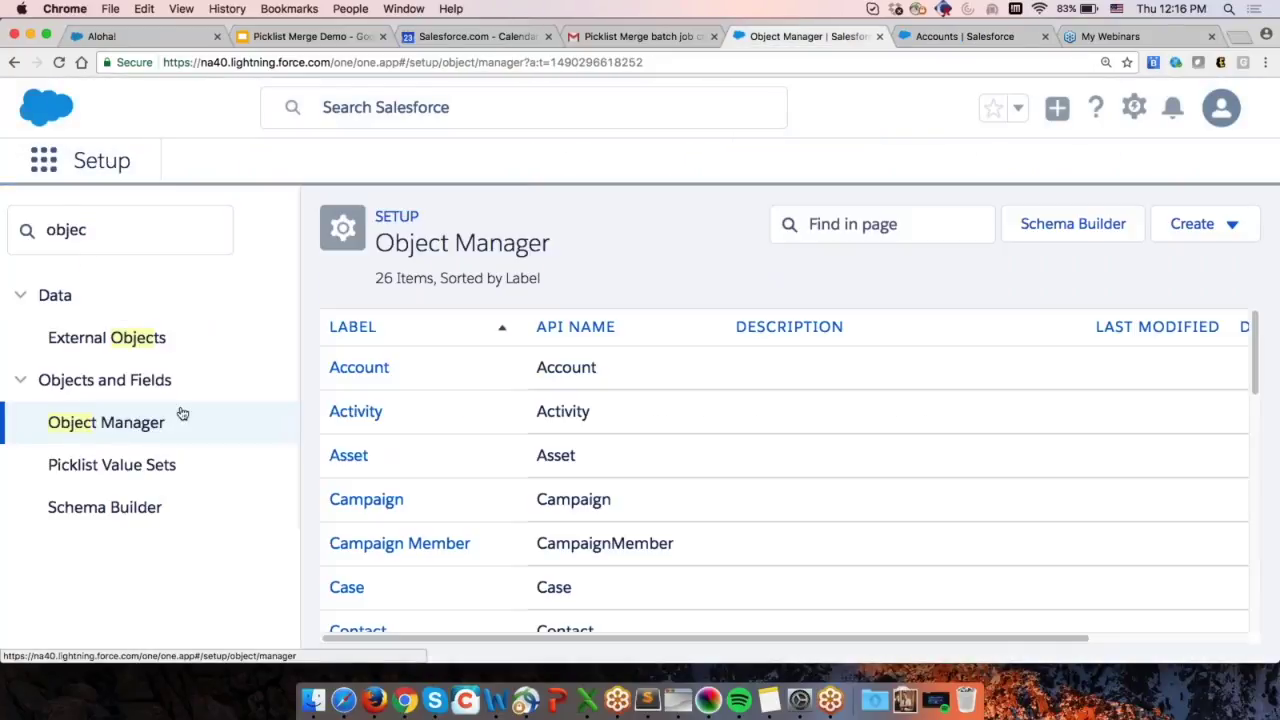
{"action": "left_click", "coordinate": [359, 367]}
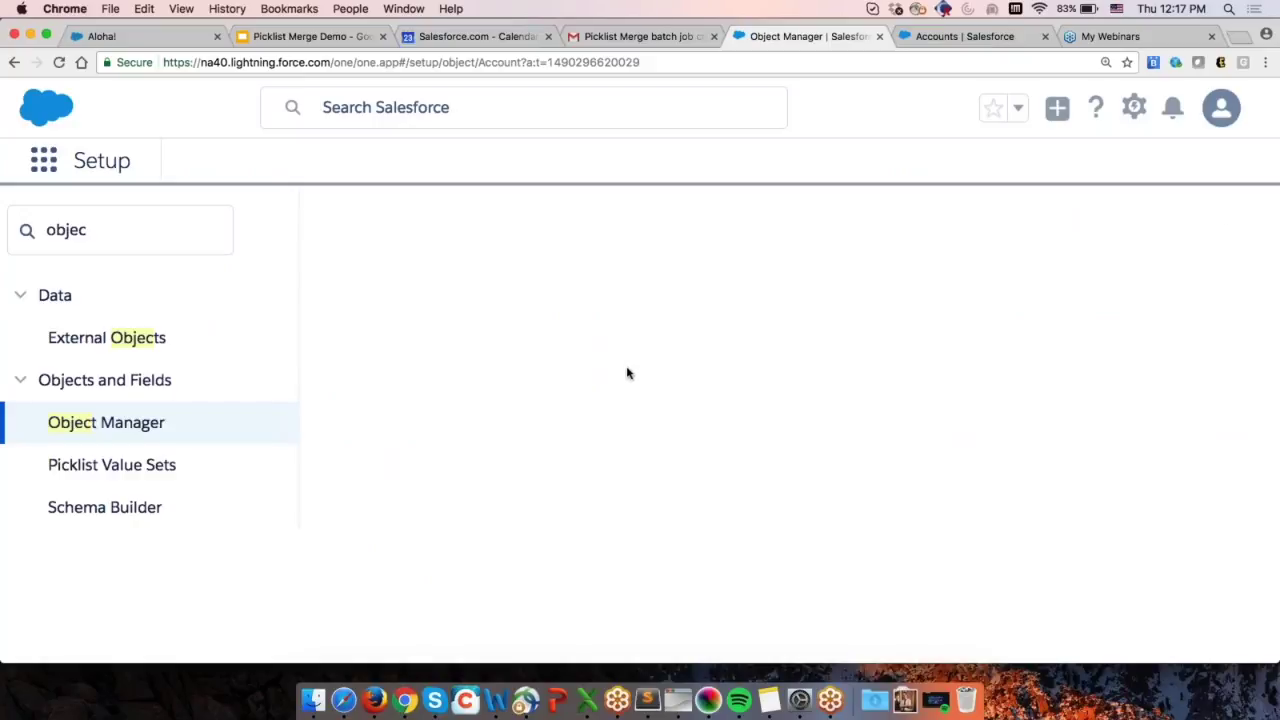
{"action": "key", "text": "super+f"}
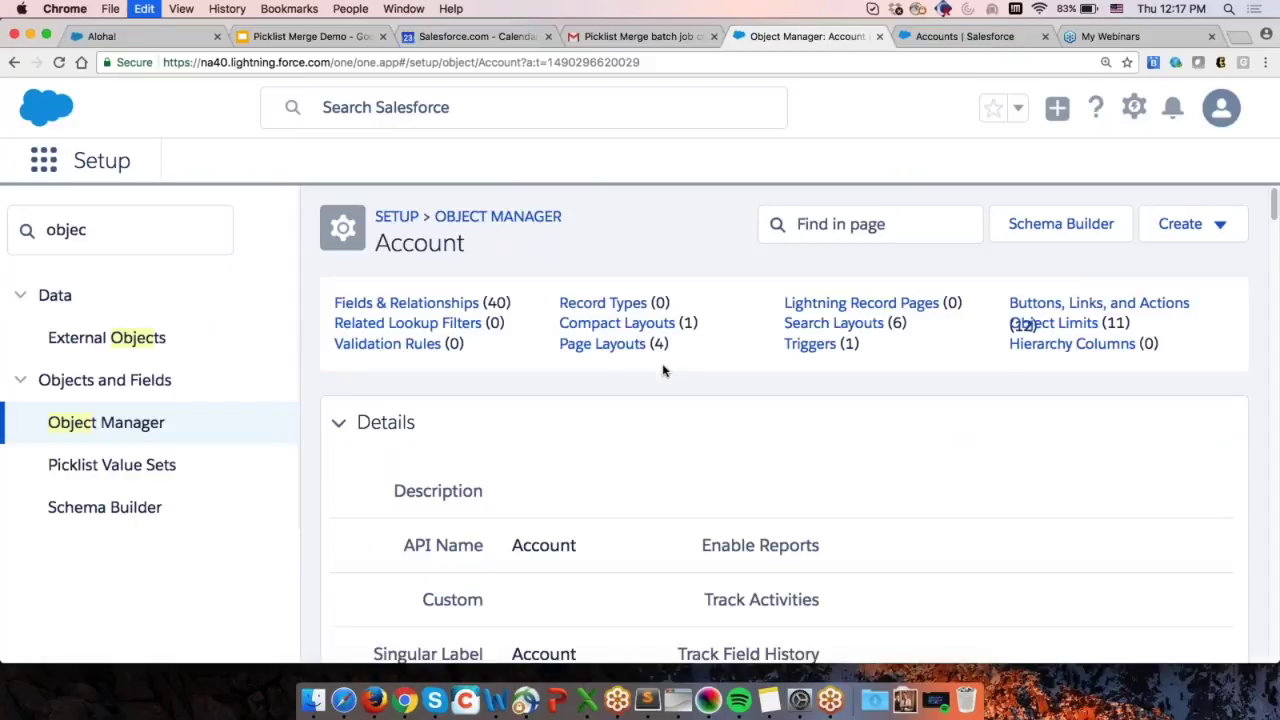
{"action": "left_click", "coordinate": [624, 348]}
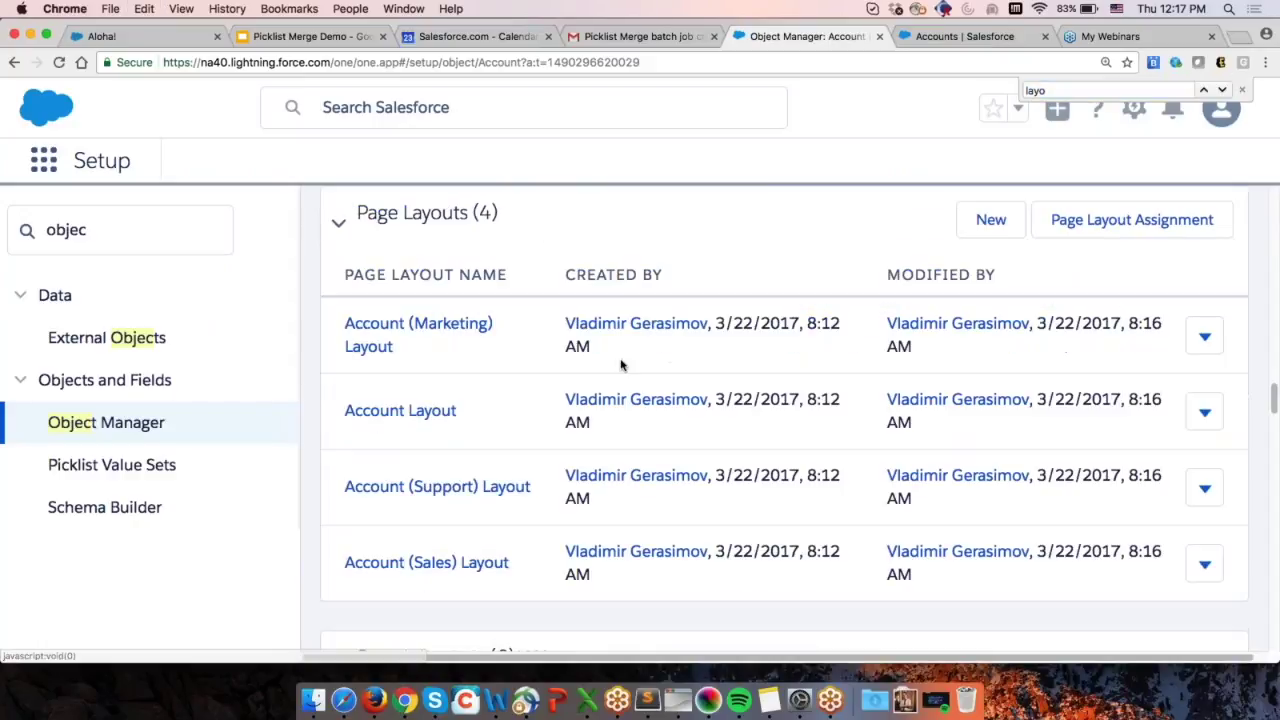
{"action": "left_click", "coordinate": [1205, 412]}
{"action": "left_click", "coordinate": [1125, 463]}
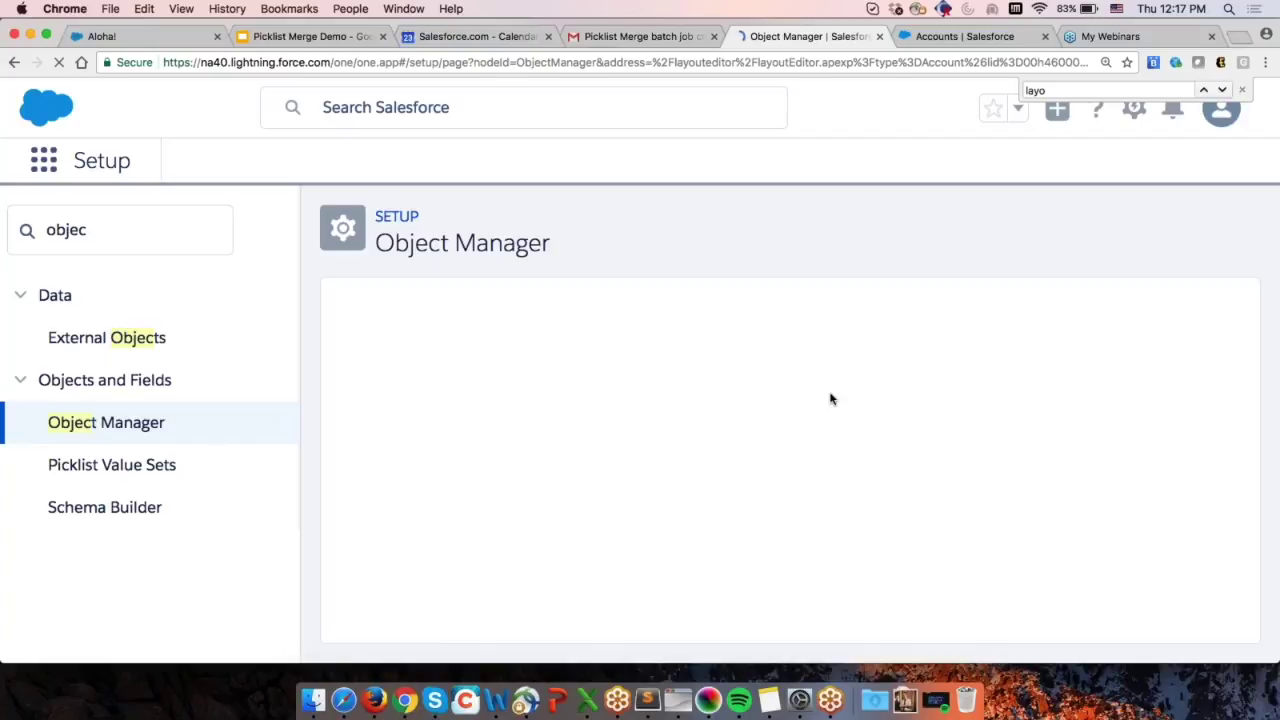
Add the Account Status m field directly below Account Status in the Account Information section and save the layout
{"action": "key", "text": "super+minus"}
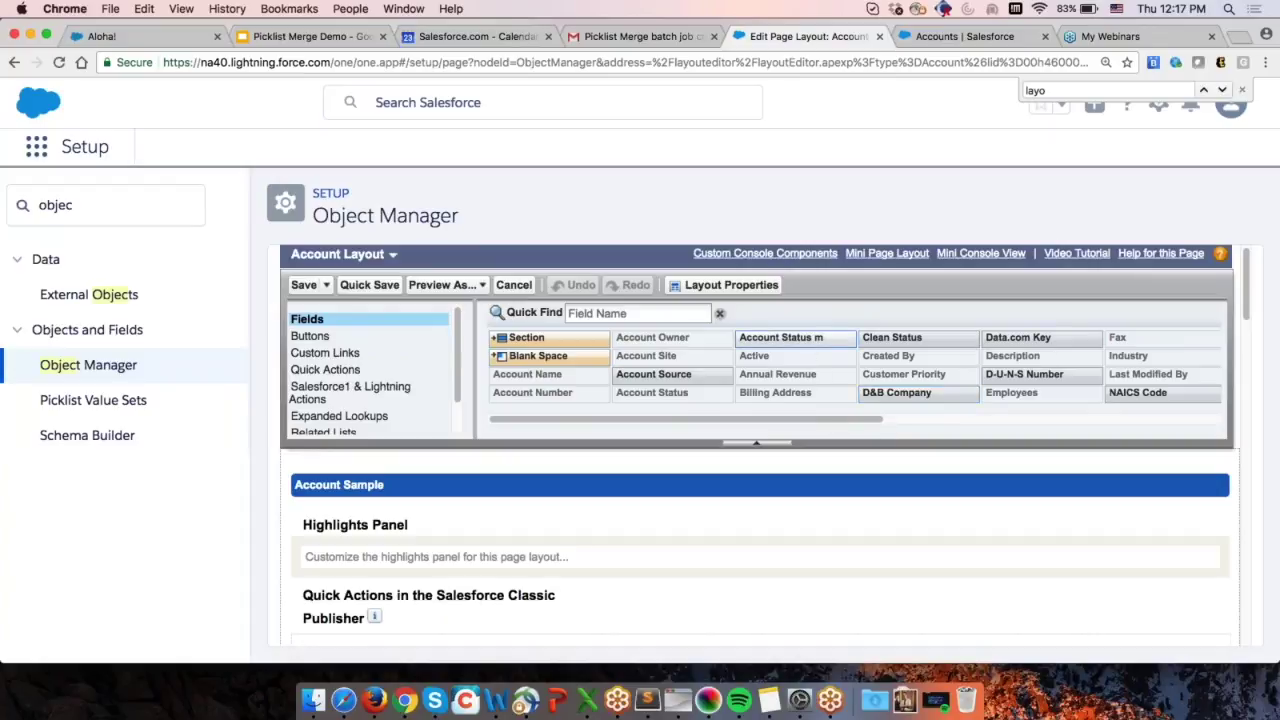
{"action": "scroll", "coordinate": [834, 515], "scroll_direction": "down", "scroll_amount": 2}
{"action": "scroll", "coordinate": [840, 510], "scroll_direction": "down", "scroll_amount": 3}
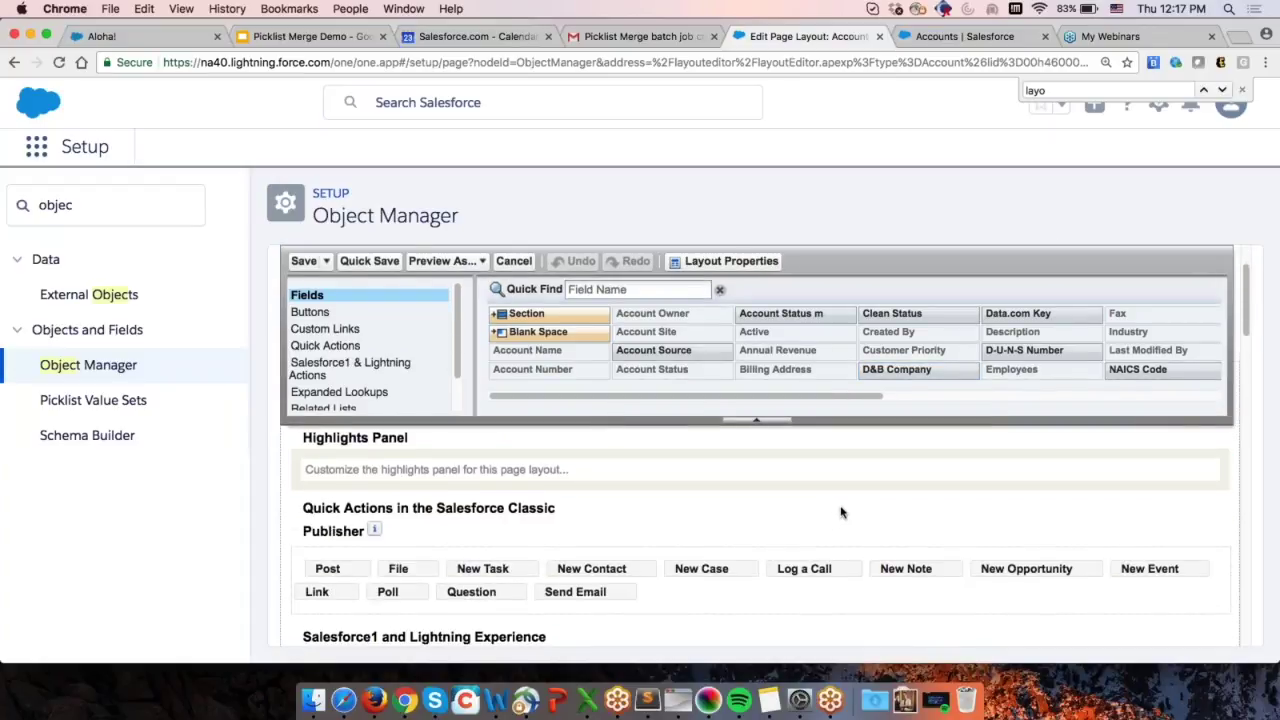
{"action": "scroll", "coordinate": [845, 507], "scroll_direction": "down", "scroll_amount": 5}
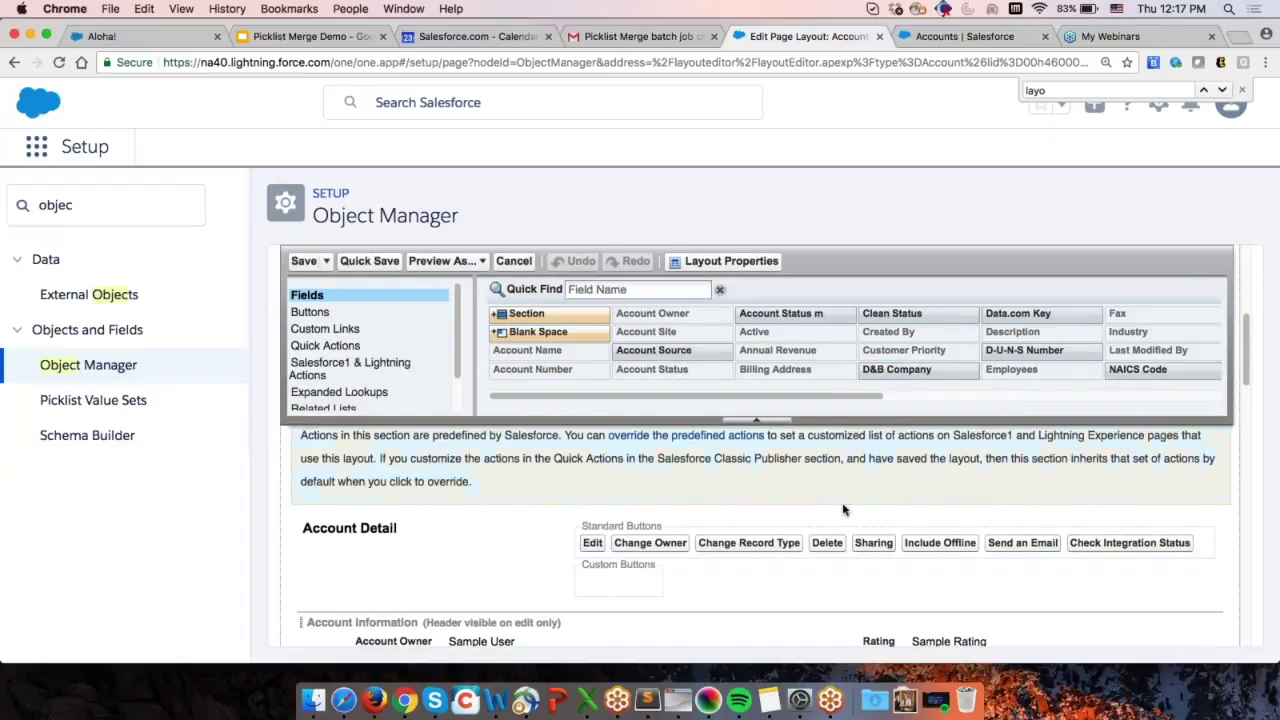
{"action": "scroll", "coordinate": [845, 506], "scroll_direction": "down", "scroll_amount": 2}
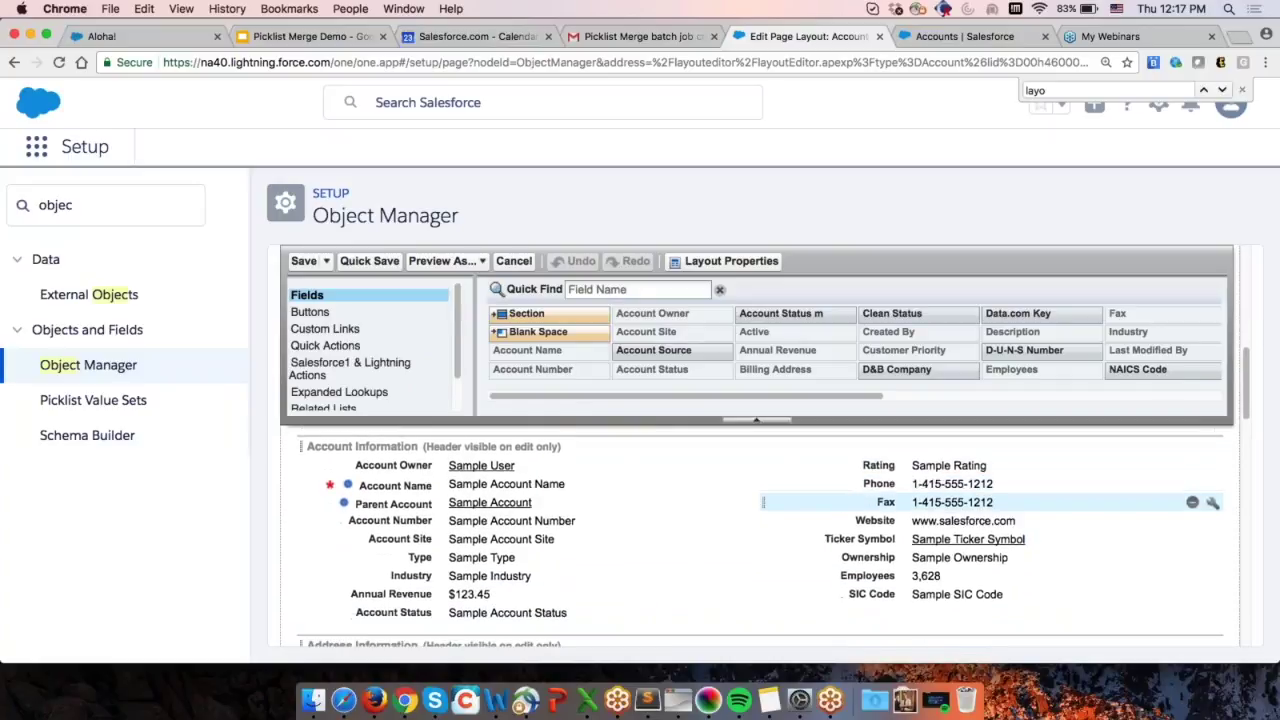
{"action": "left_click_drag", "start_coordinate": [813, 313], "coordinate": [494, 609]}
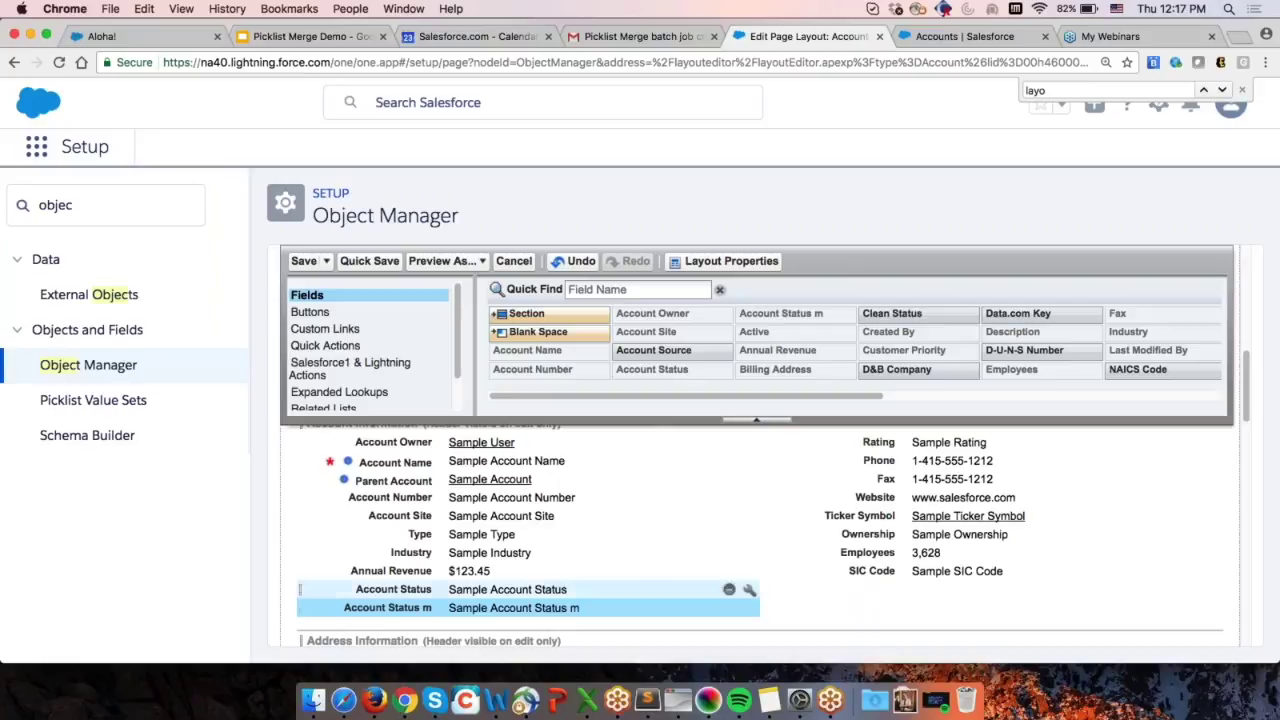
{"action": "left_click", "coordinate": [304, 261]}
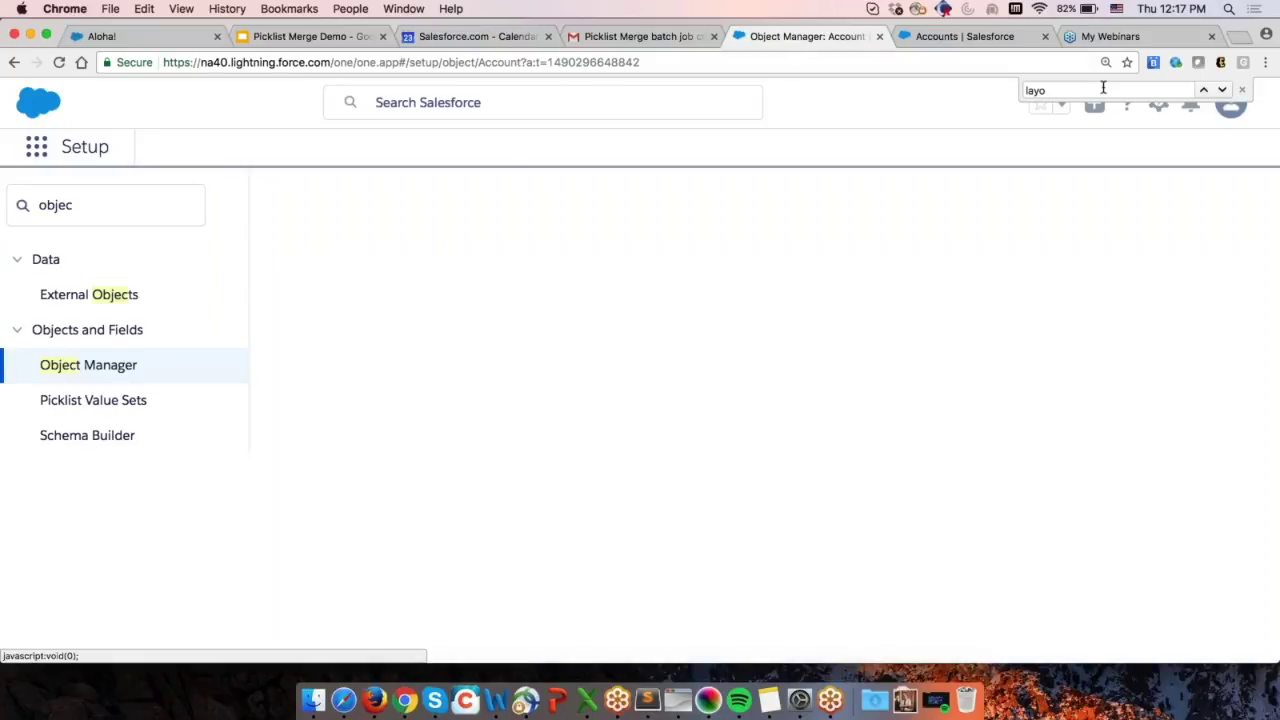
Add the Account Status m field to the displayed columns of the Account Status list view for accounts and save
{"action": "left_click", "coordinate": [959, 33]}
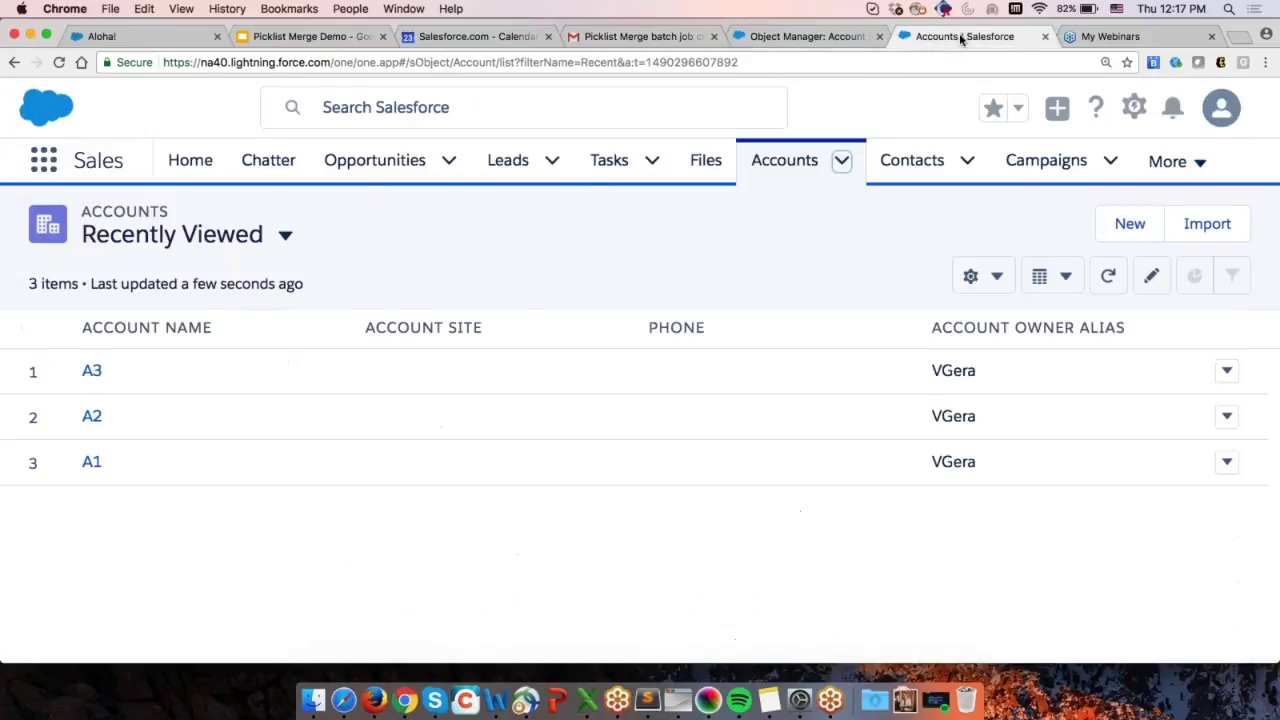
{"action": "left_click", "coordinate": [150, 208]}
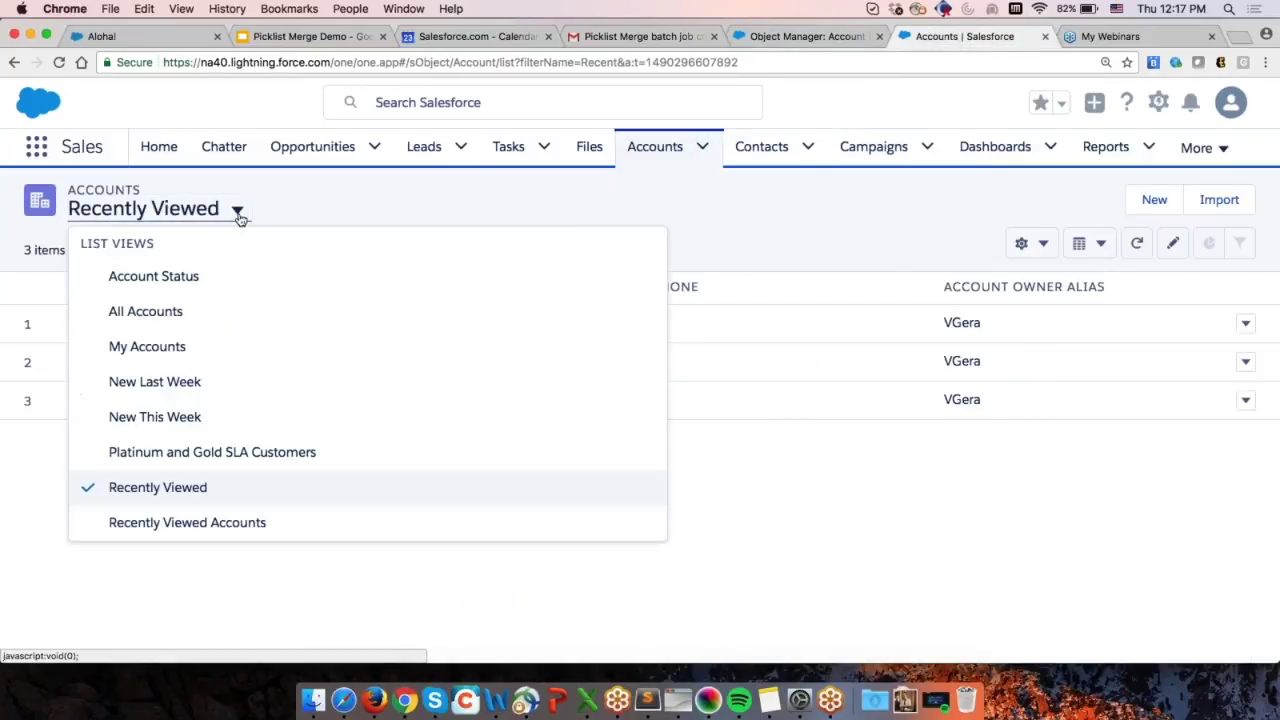
{"action": "left_click", "coordinate": [200, 277]}
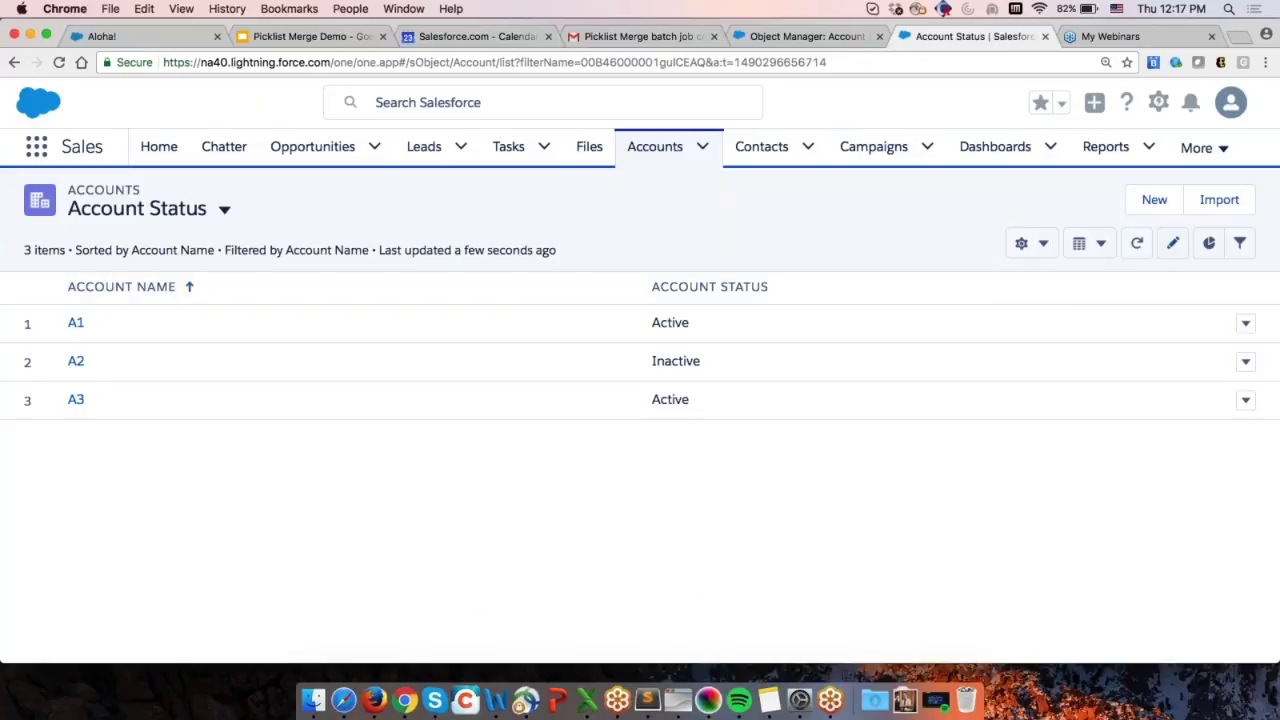
{"action": "left_click", "coordinate": [1032, 243]}
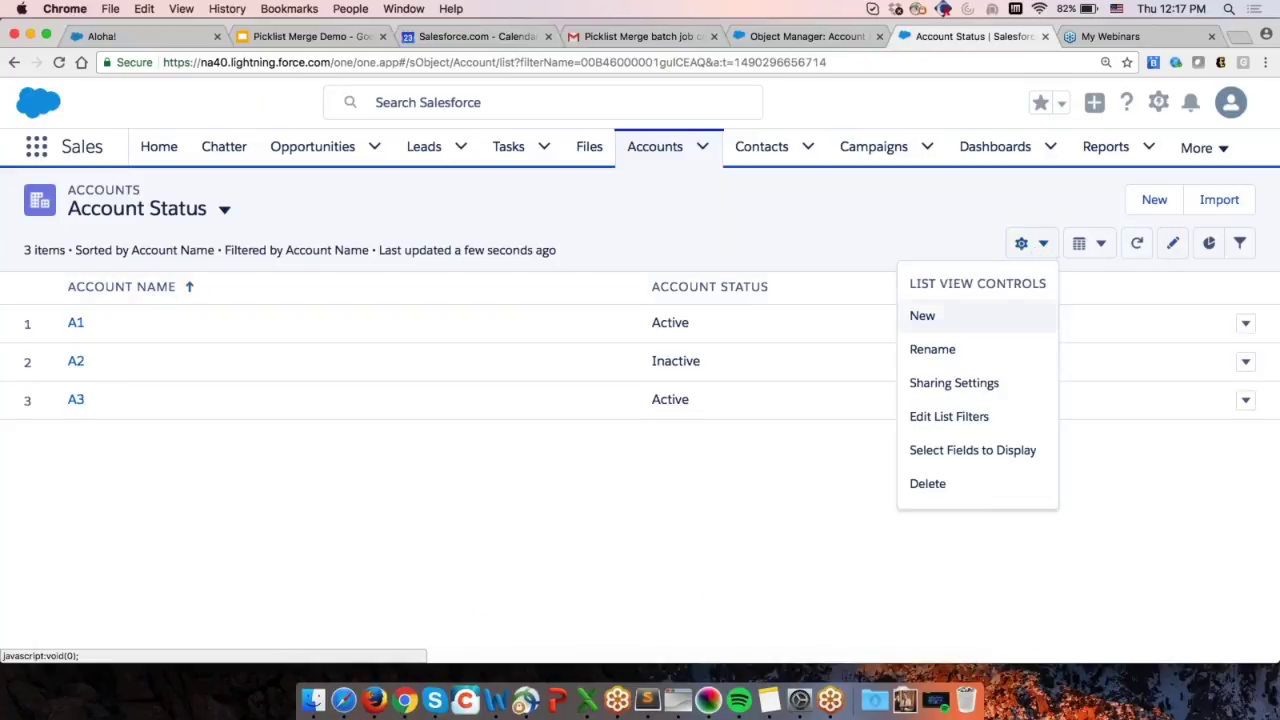
{"action": "left_click", "coordinate": [1014, 452]}
{"action": "left_click", "coordinate": [585, 417]}
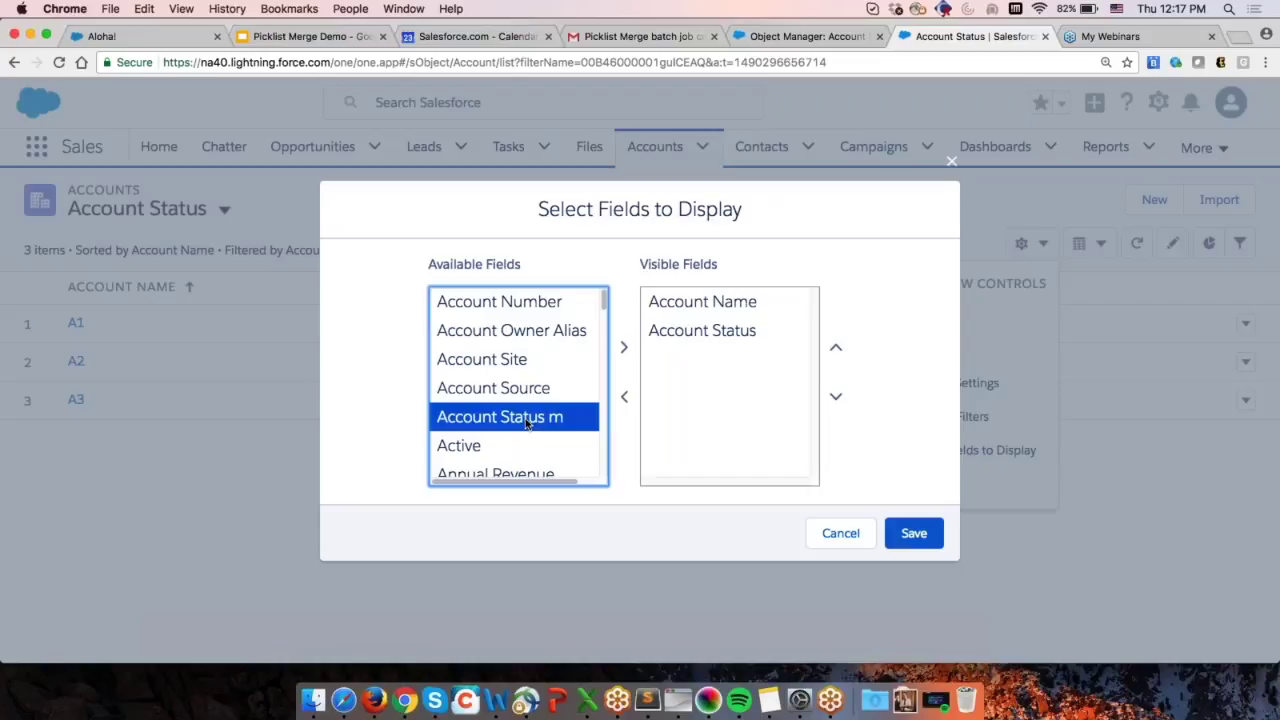
{"action": "left_click", "coordinate": [624, 348]}
{"action": "left_click", "coordinate": [913, 533]}
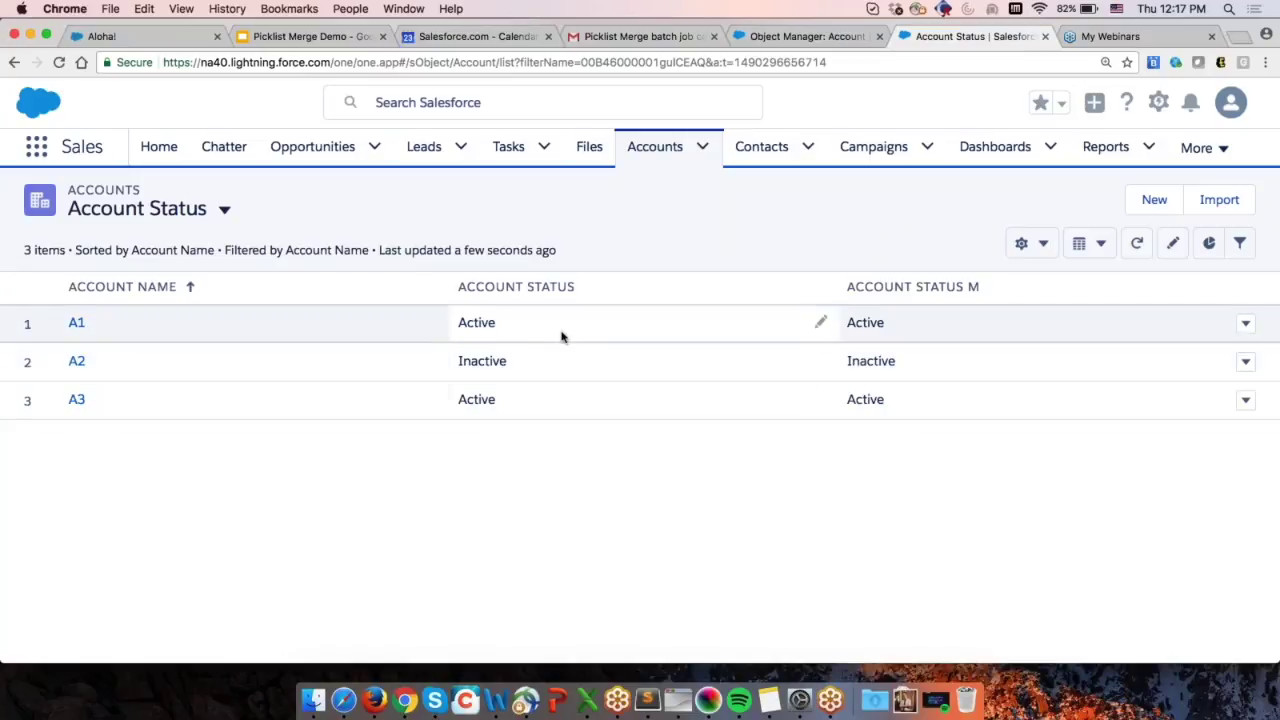
Set account A2's Account Status to Active in the list view, save the change, and reload the list
{"action": "left_click", "coordinate": [819, 364]}
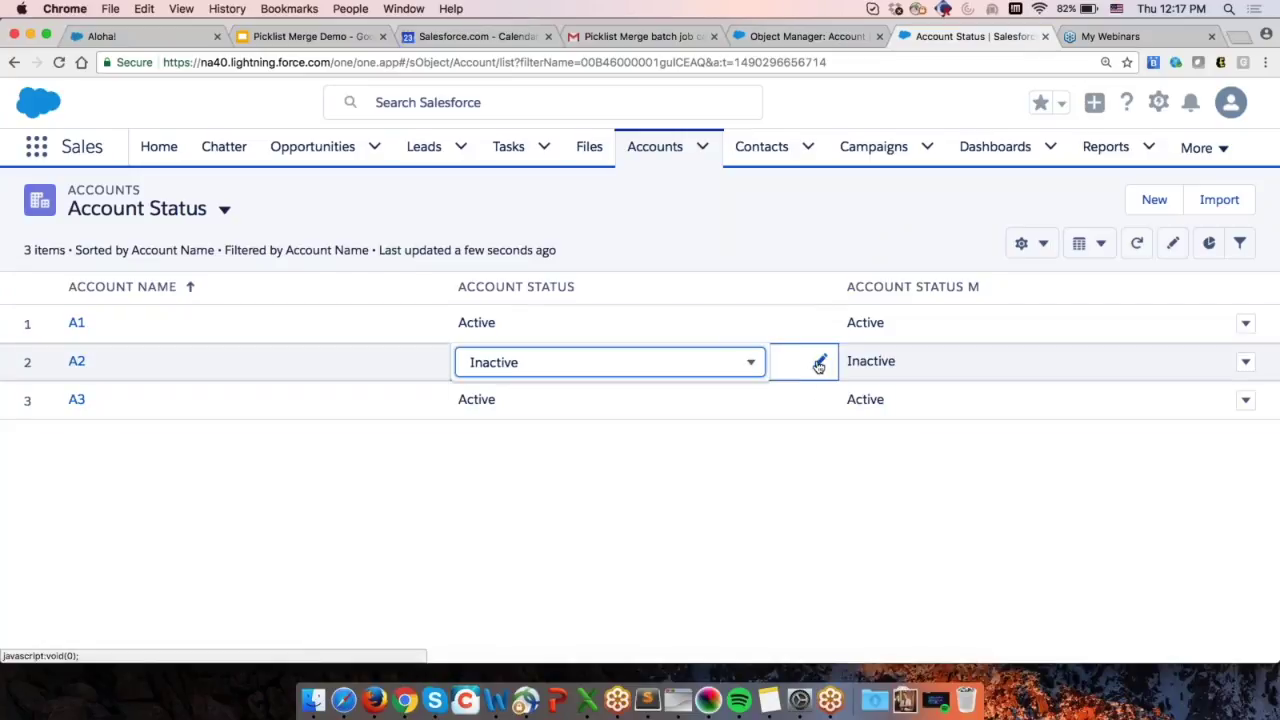
{"action": "left_click", "coordinate": [752, 364]}
{"action": "left_click", "coordinate": [590, 437]}
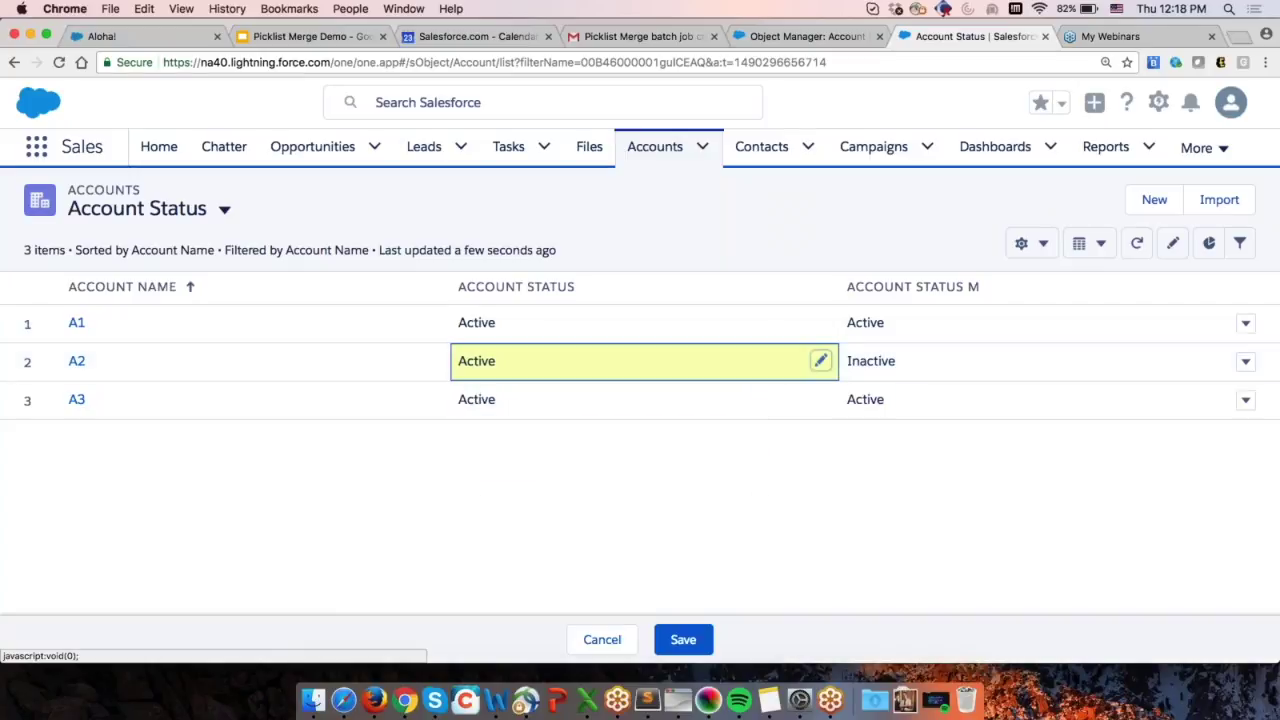
{"action": "left_click", "coordinate": [698, 643]}
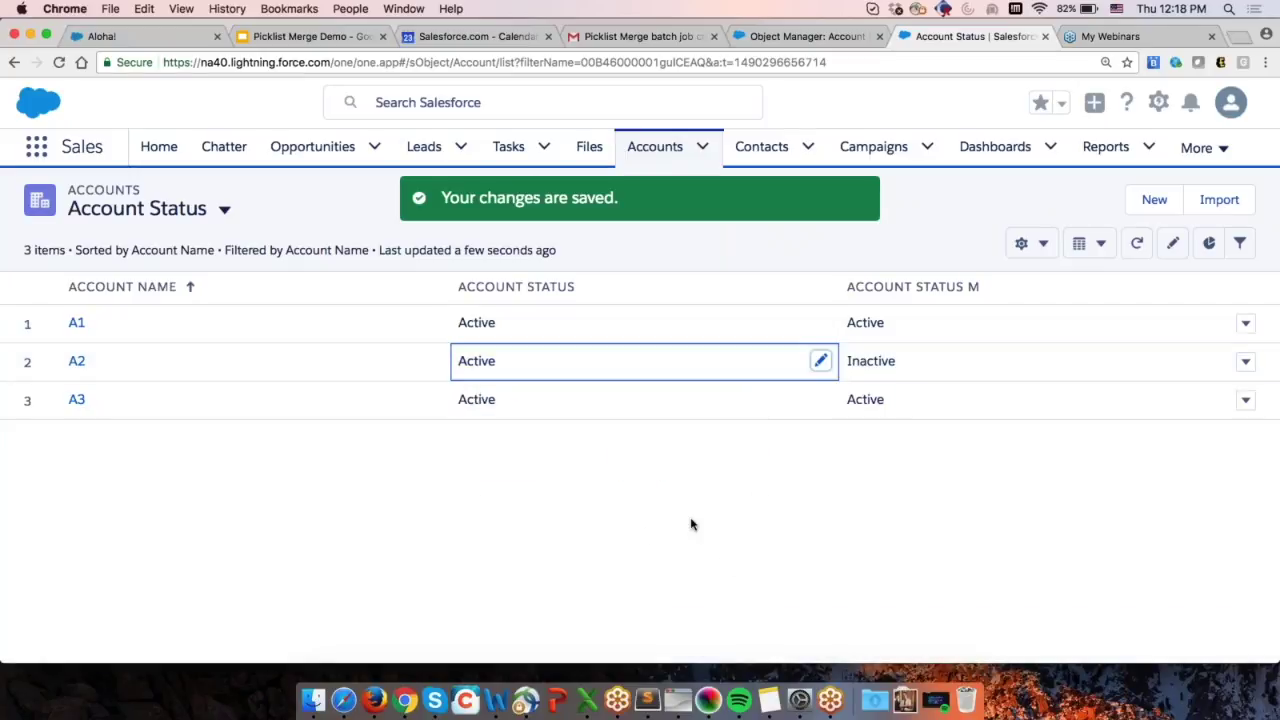
{"action": "left_click", "coordinate": [59, 62]}
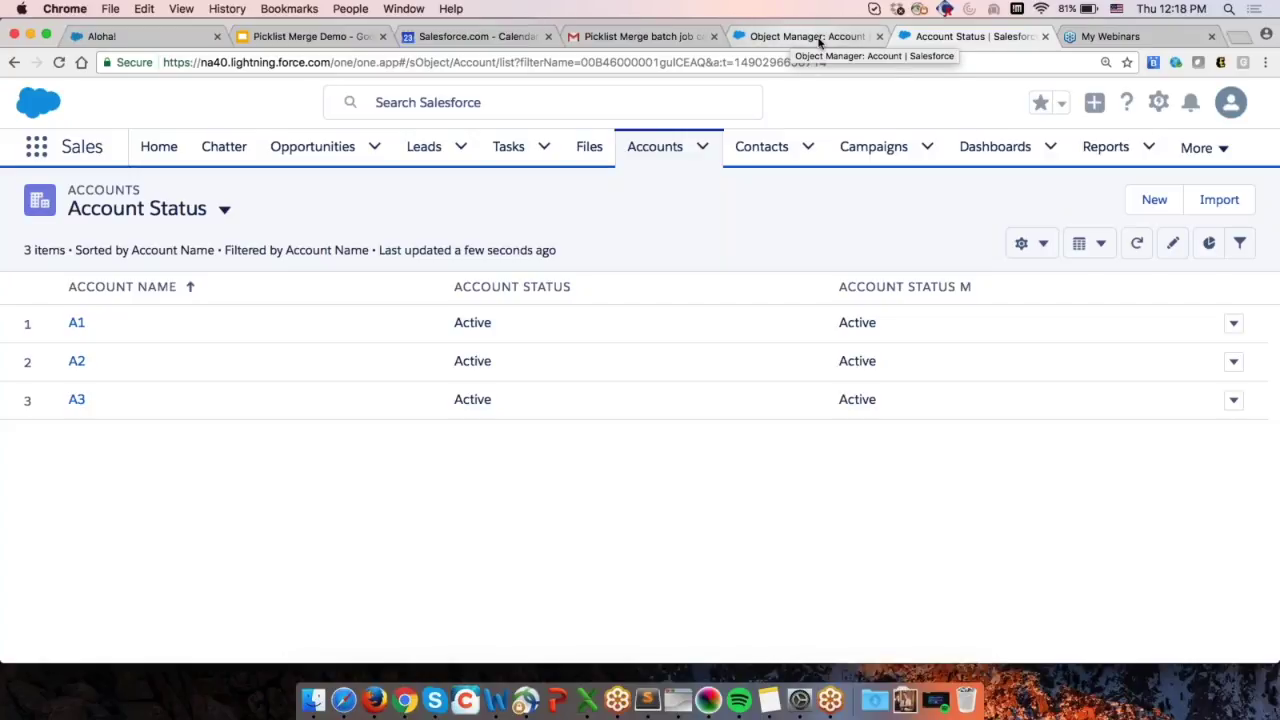
Open Picklist Merge and enter Contact as the existing object and Contact_Status__c as the existing field
{"action": "left_click", "coordinate": [37, 147]}
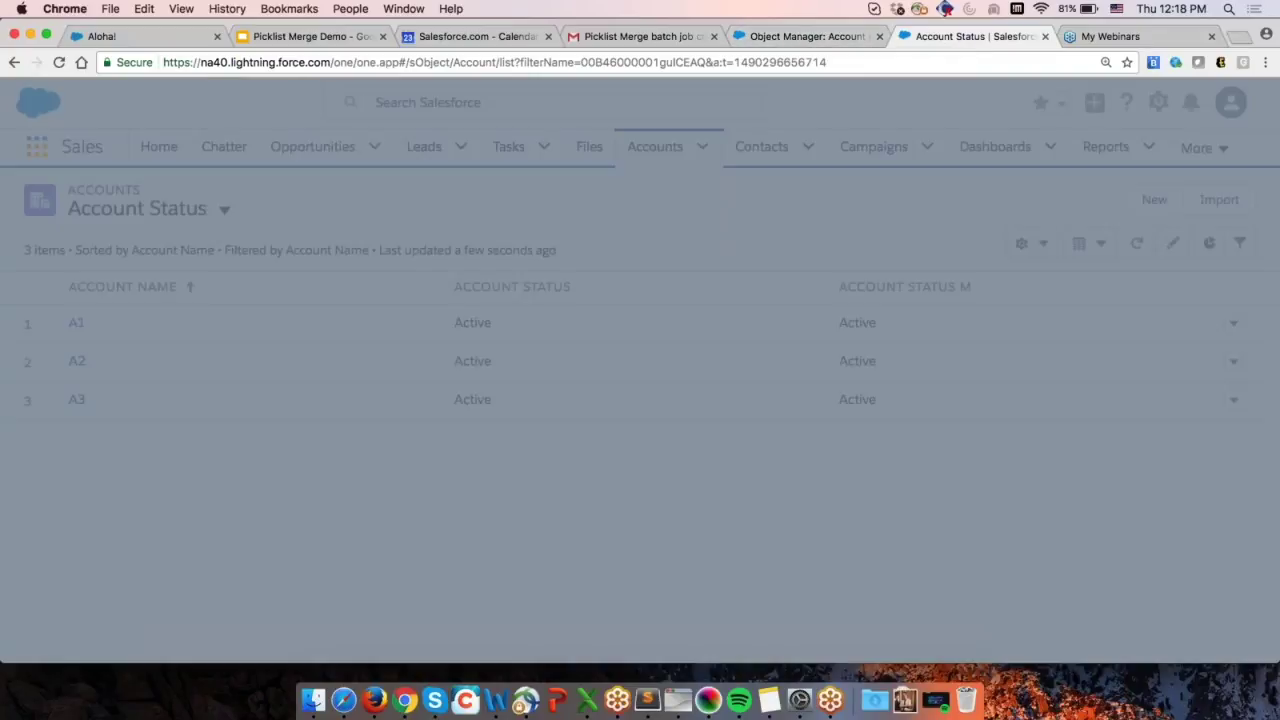
{"action": "scroll", "coordinate": [420, 350], "scroll_direction": "down", "scroll_amount": 4}
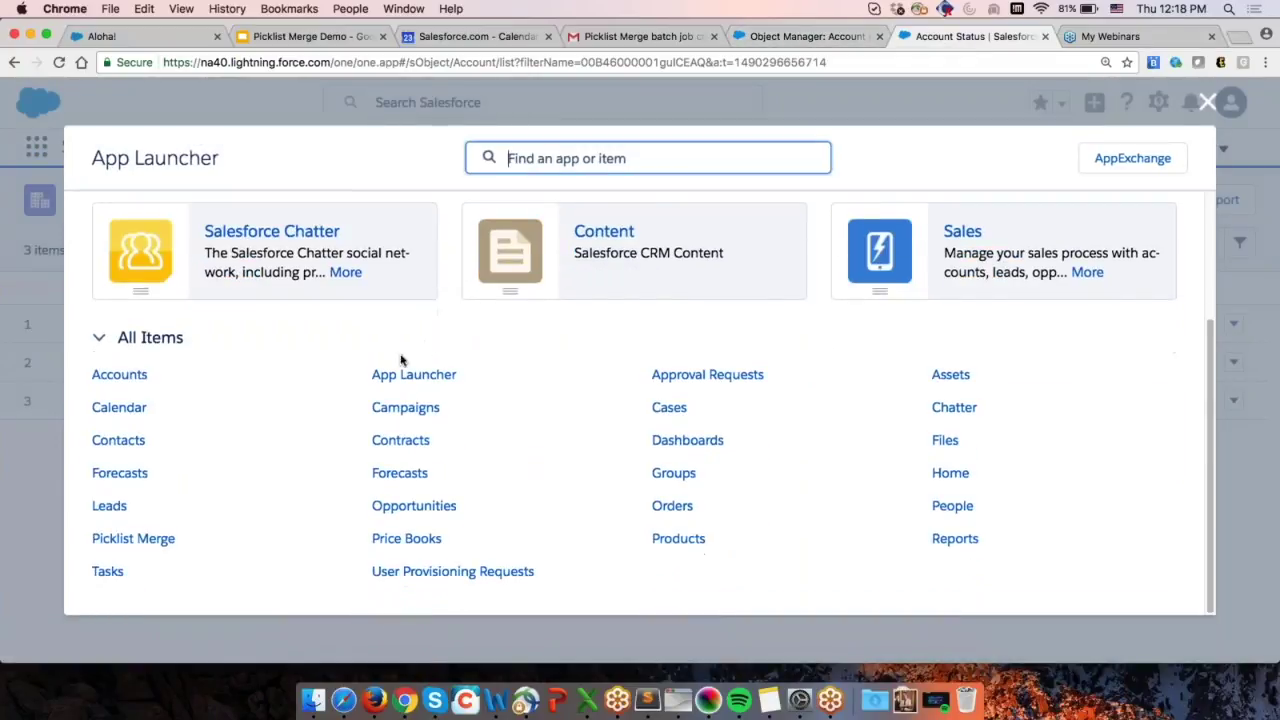
{"action": "left_click", "coordinate": [140, 539]}
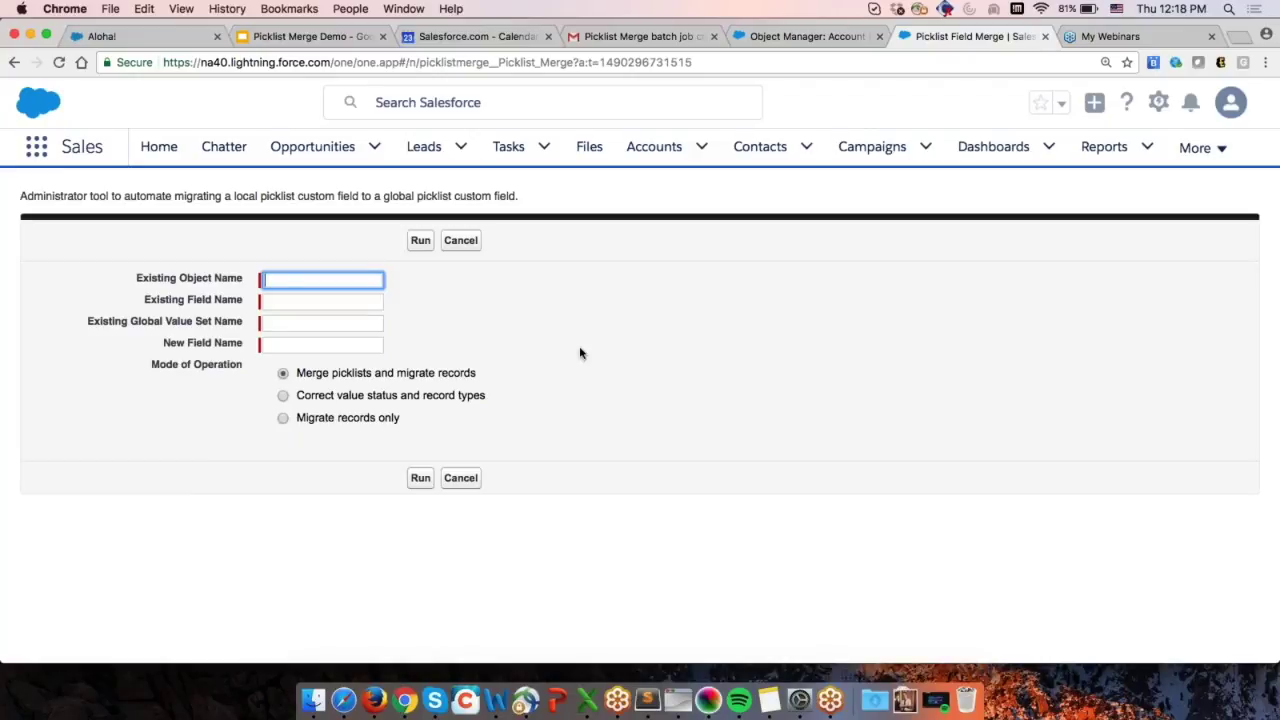
{"action": "key", "text": "super+equal"}
{"action": "type", "text": "Co"}
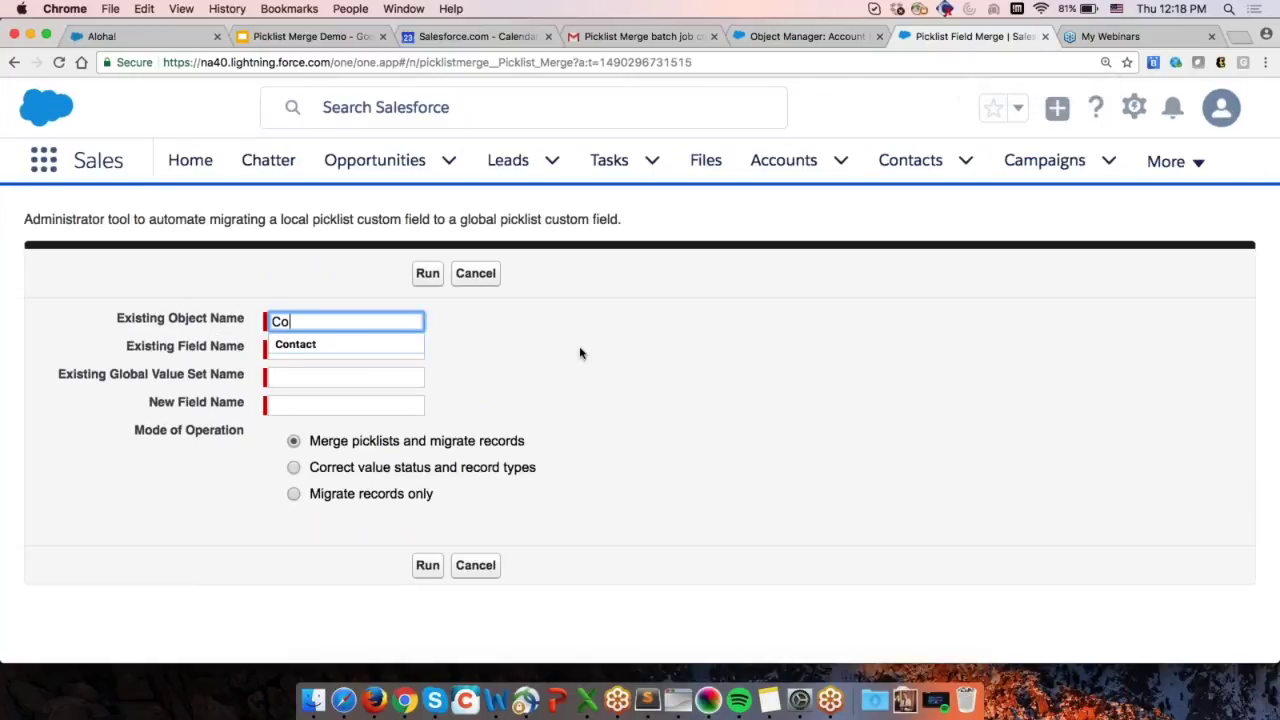
{"action": "key", "text": "Down"}
{"action": "key", "text": "Return"}
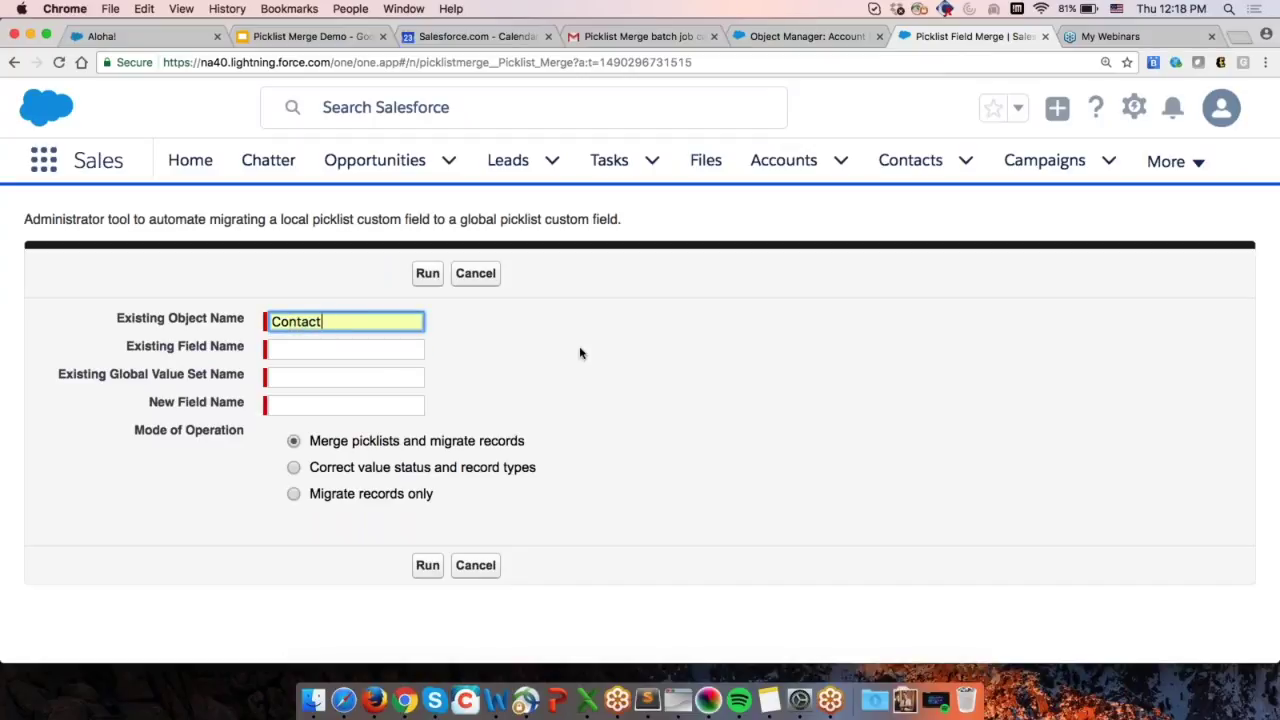
{"action": "key", "text": "Tab"}
{"action": "type", "text": "Co"}
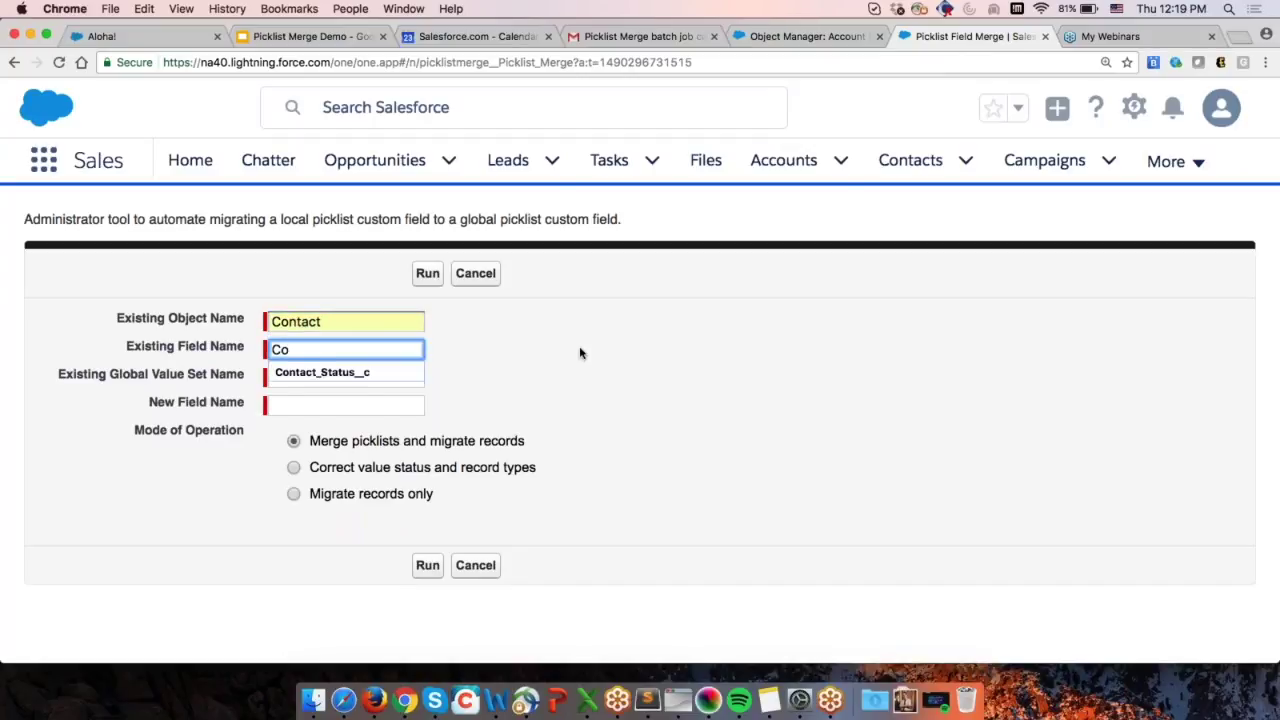
{"action": "key", "text": "Down"}
{"action": "key", "text": "Return"}
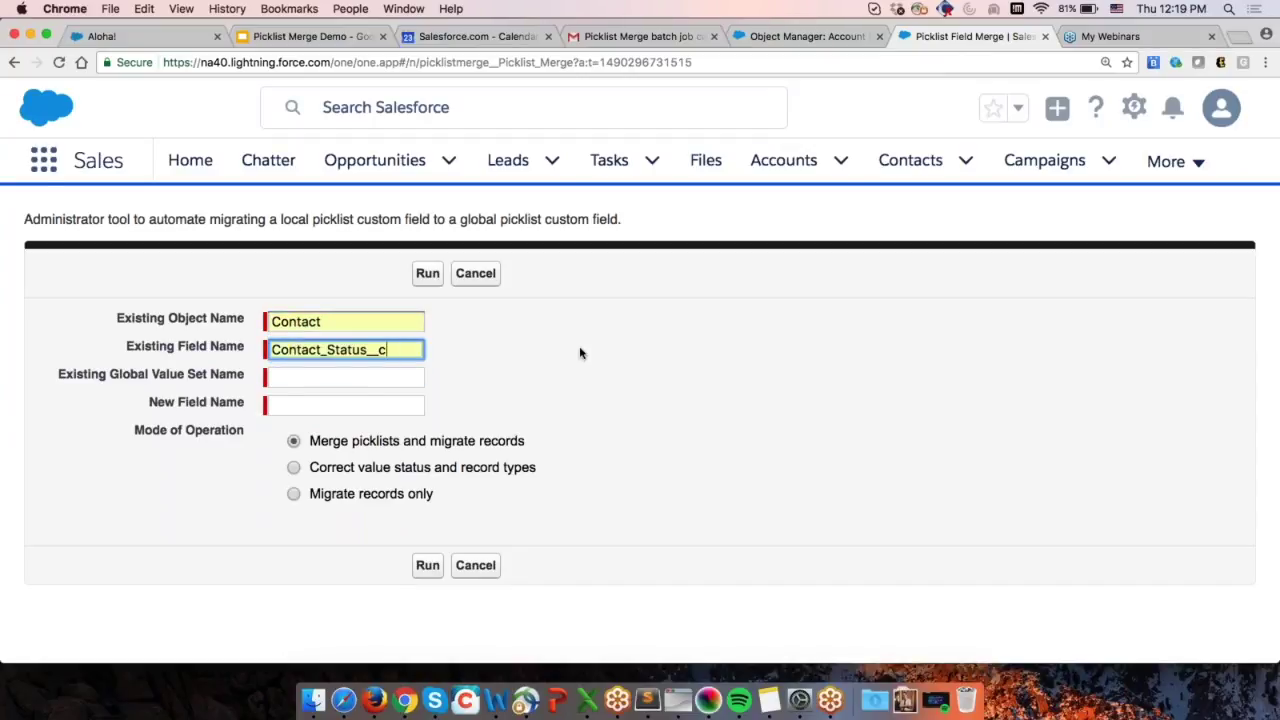
Enter Status as the global value set and Contact_Status_m__c as the new field, and run the picklist merge with record migration
{"action": "key", "text": "Tab"}
{"action": "type", "text": "S"}
{"action": "left_click", "coordinate": [300, 399]}
{"action": "left_click", "coordinate": [304, 400]}
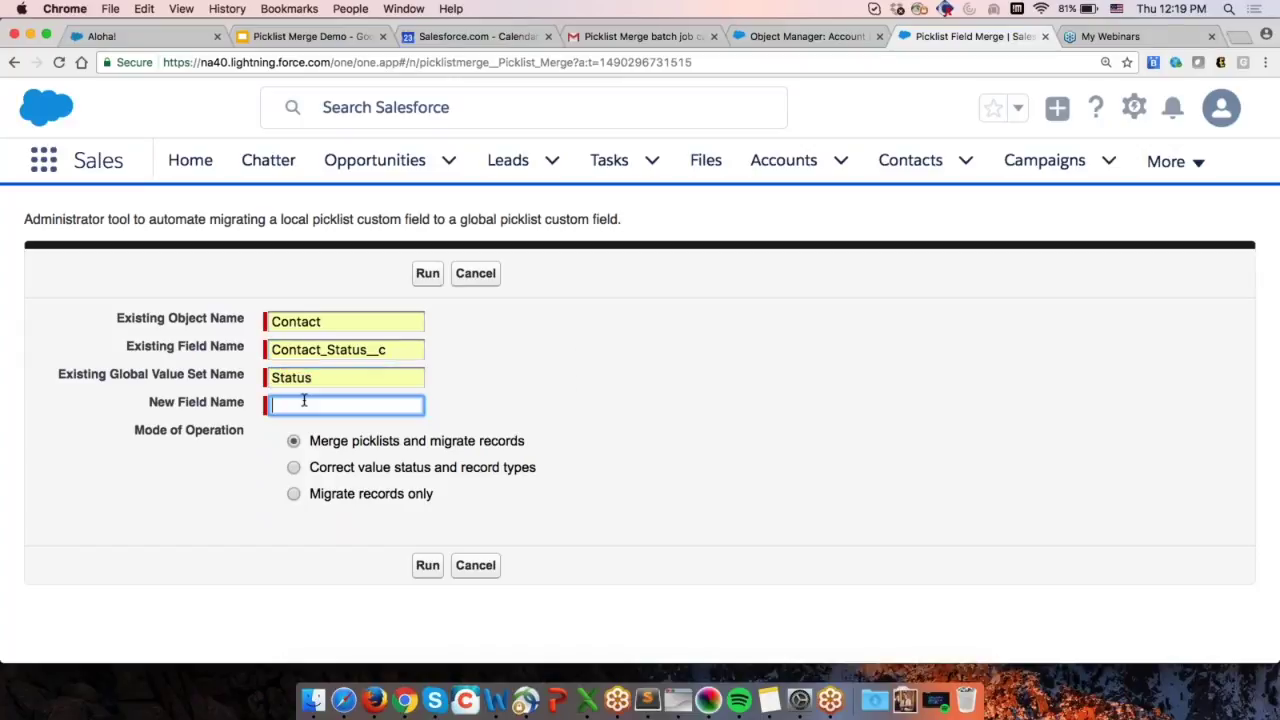
{"action": "type", "text": "Contact_Status_m__c"}
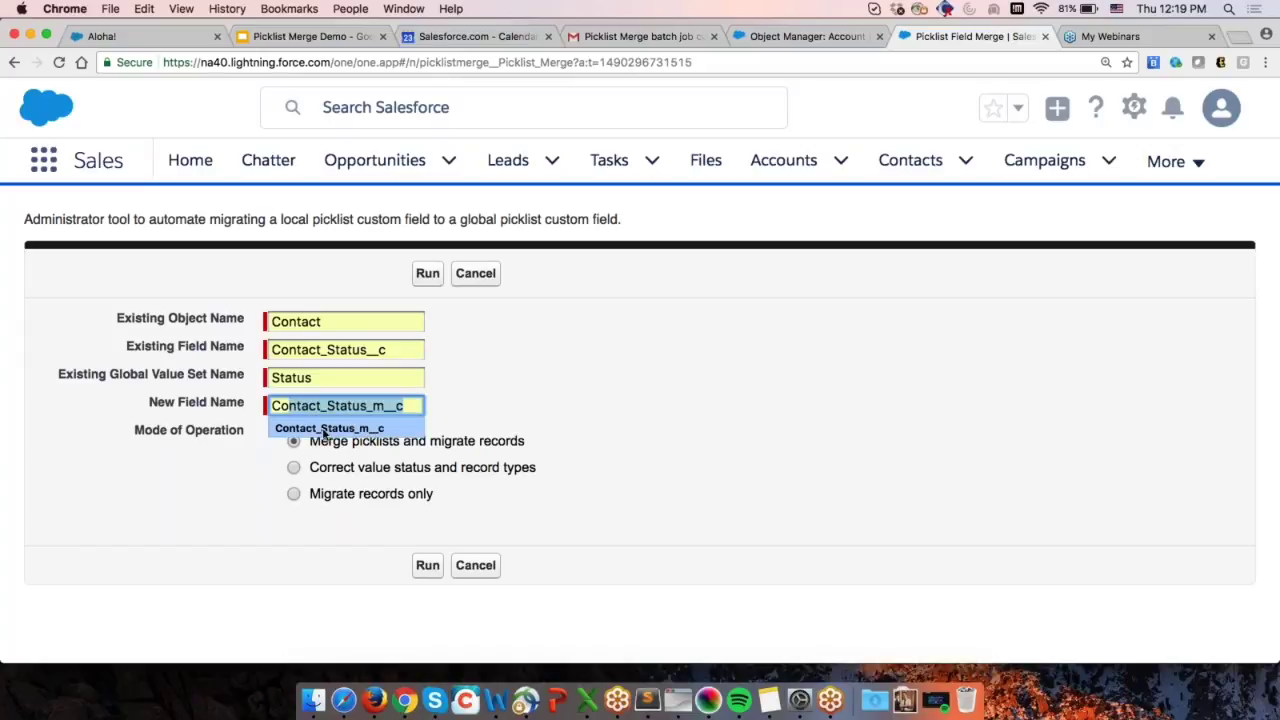
{"action": "left_click", "coordinate": [330, 428]}
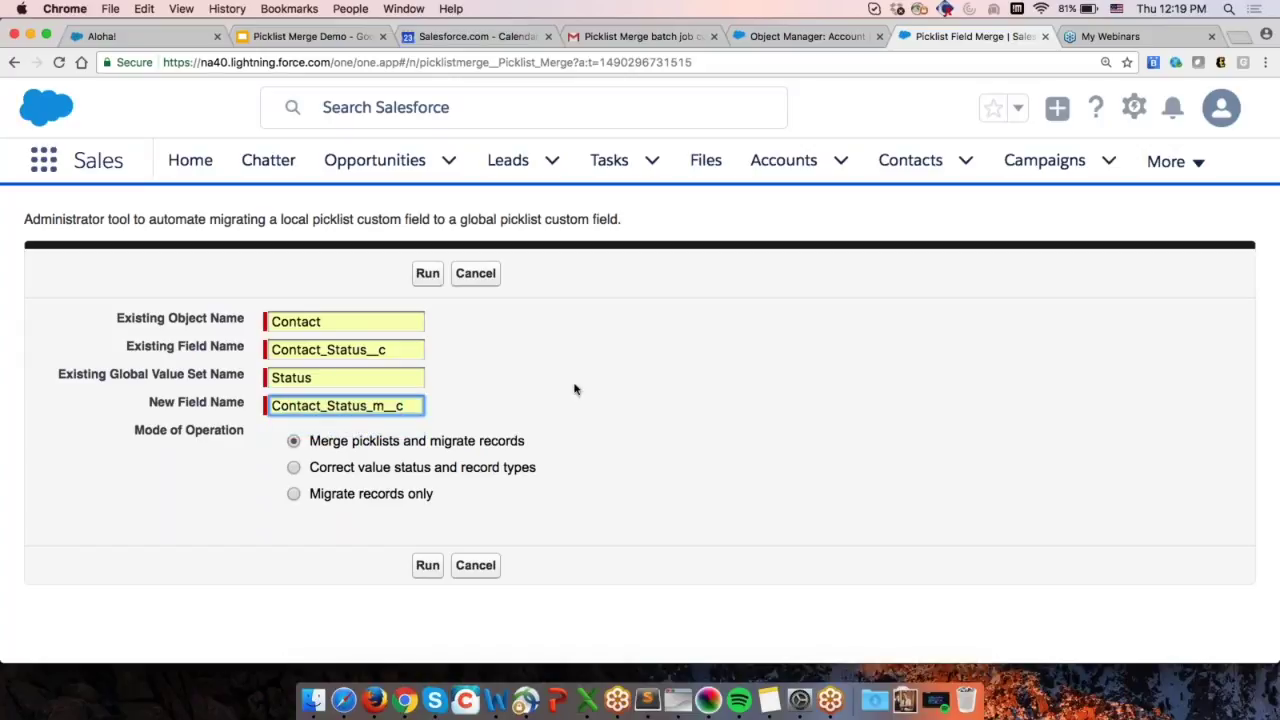
{"action": "left_click", "coordinate": [428, 276]}
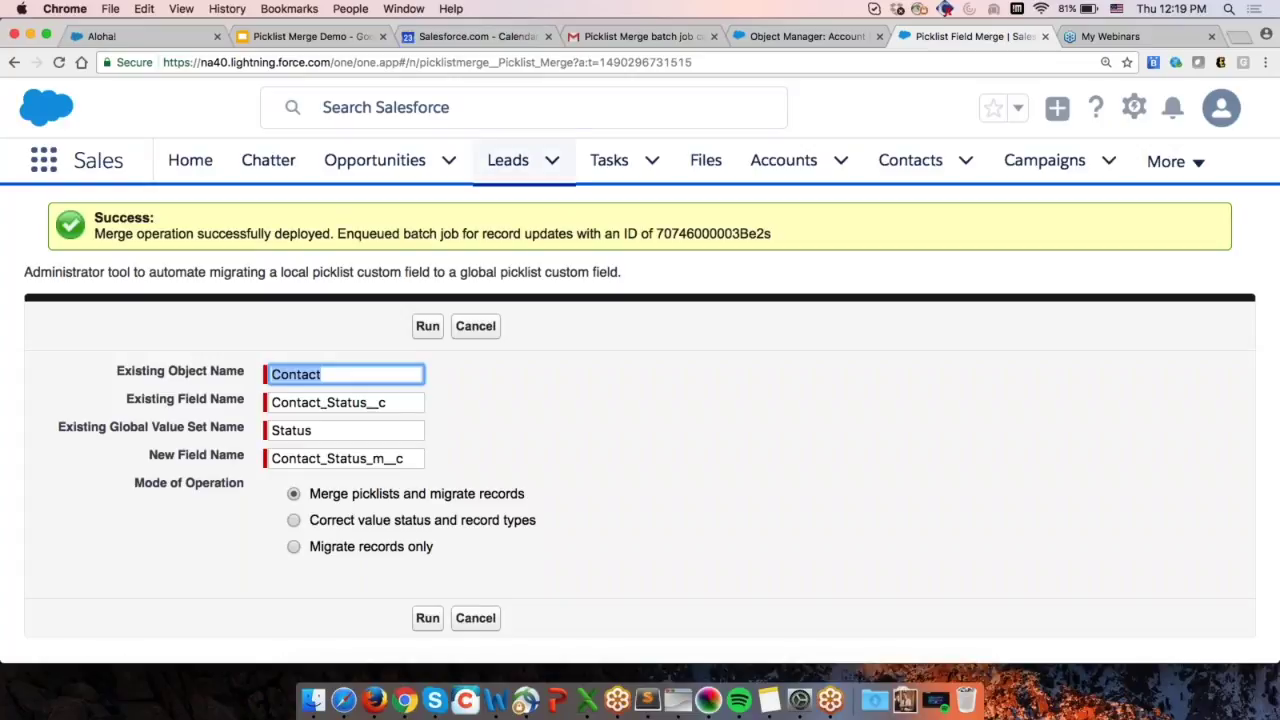
Open the Status global value set in Setup and examine its values, including Pending Review
{"action": "left_click", "coordinate": [786, 37]}
{"action": "left_click", "coordinate": [140, 478]}
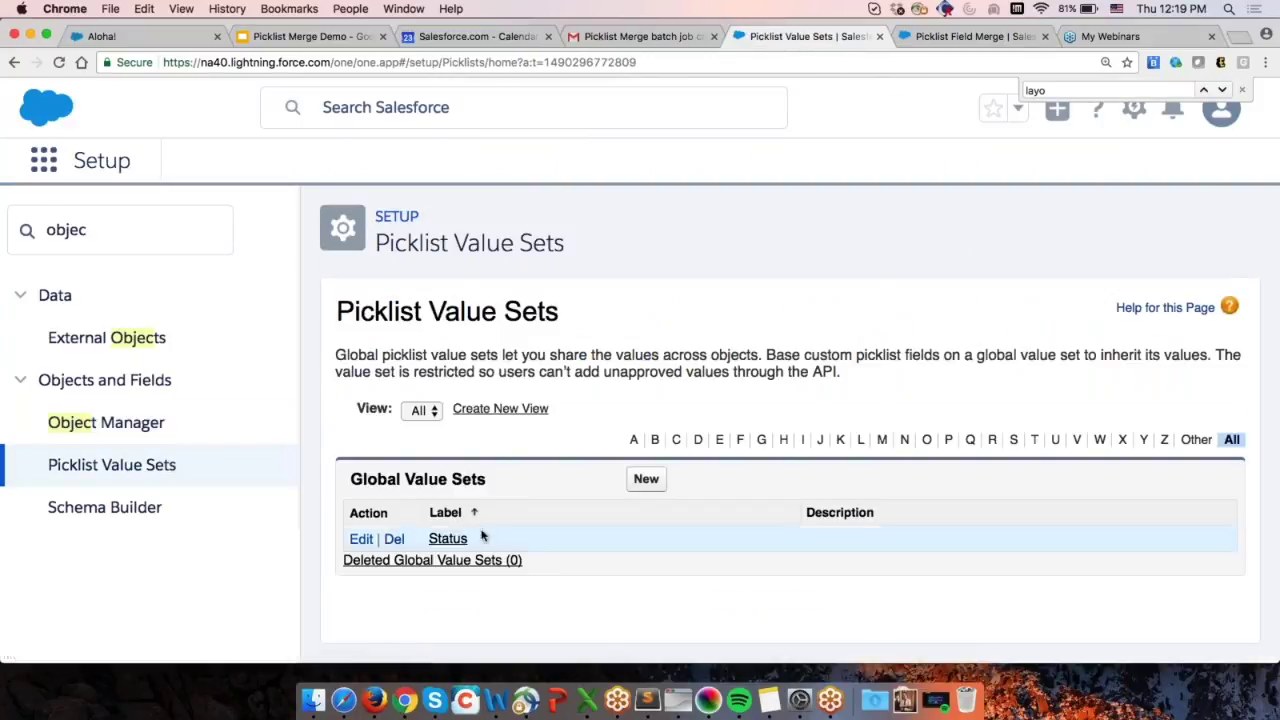
{"action": "left_click", "coordinate": [452, 541]}
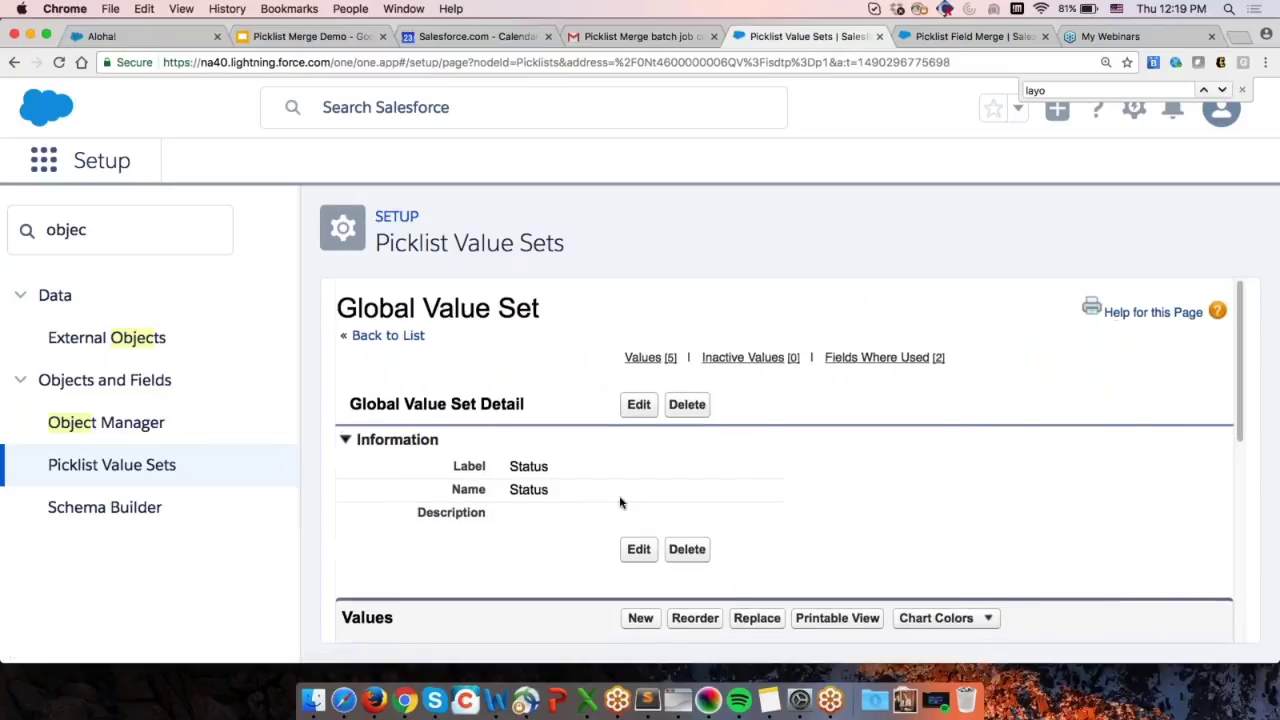
{"action": "scroll", "coordinate": [615, 502], "scroll_direction": "down", "scroll_amount": 5}
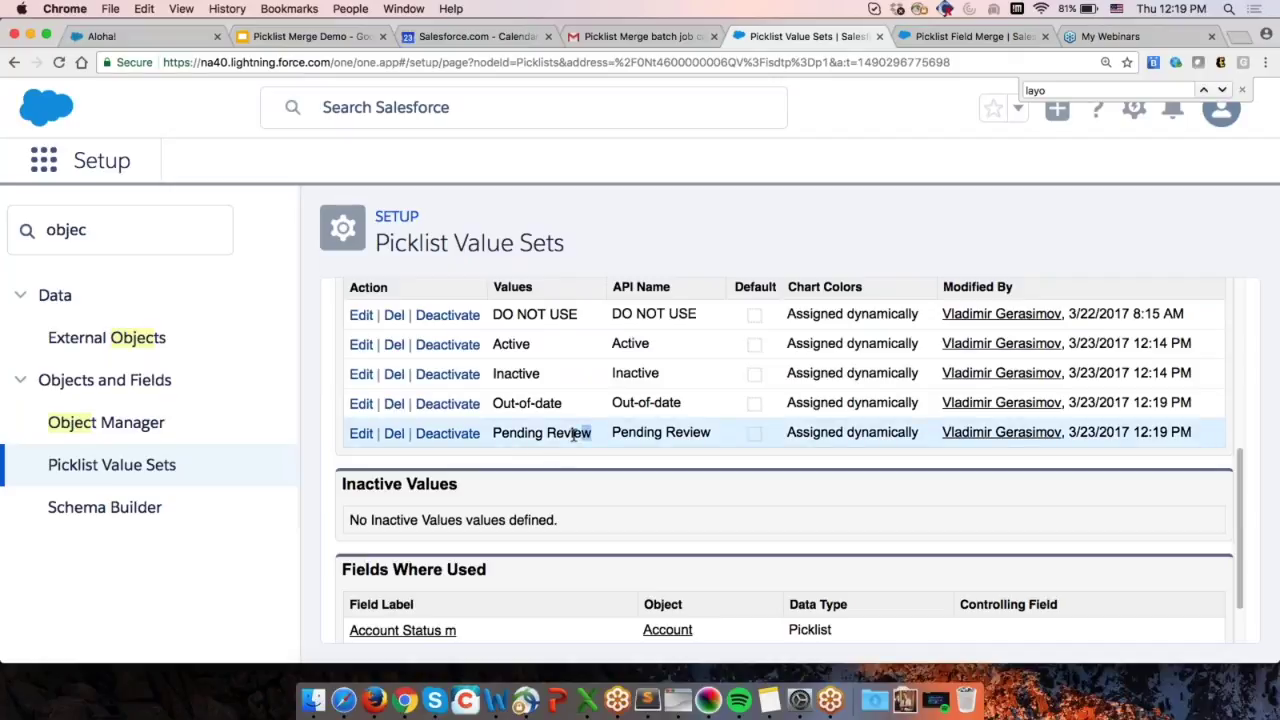
{"action": "left_click_drag", "start_coordinate": [588, 433], "coordinate": [490, 433]}
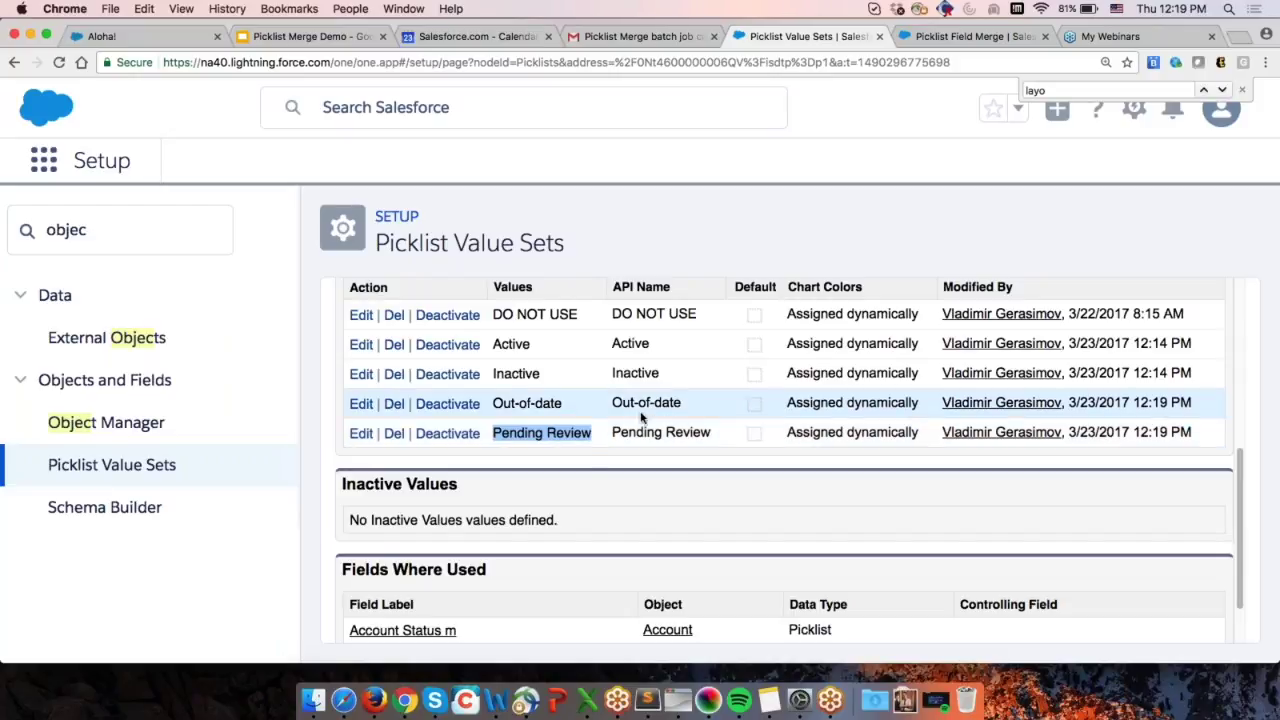
Run Picklist Merge for Contact_Status__c in the Correct value status and record types mode
{"action": "left_click", "coordinate": [940, 37]}
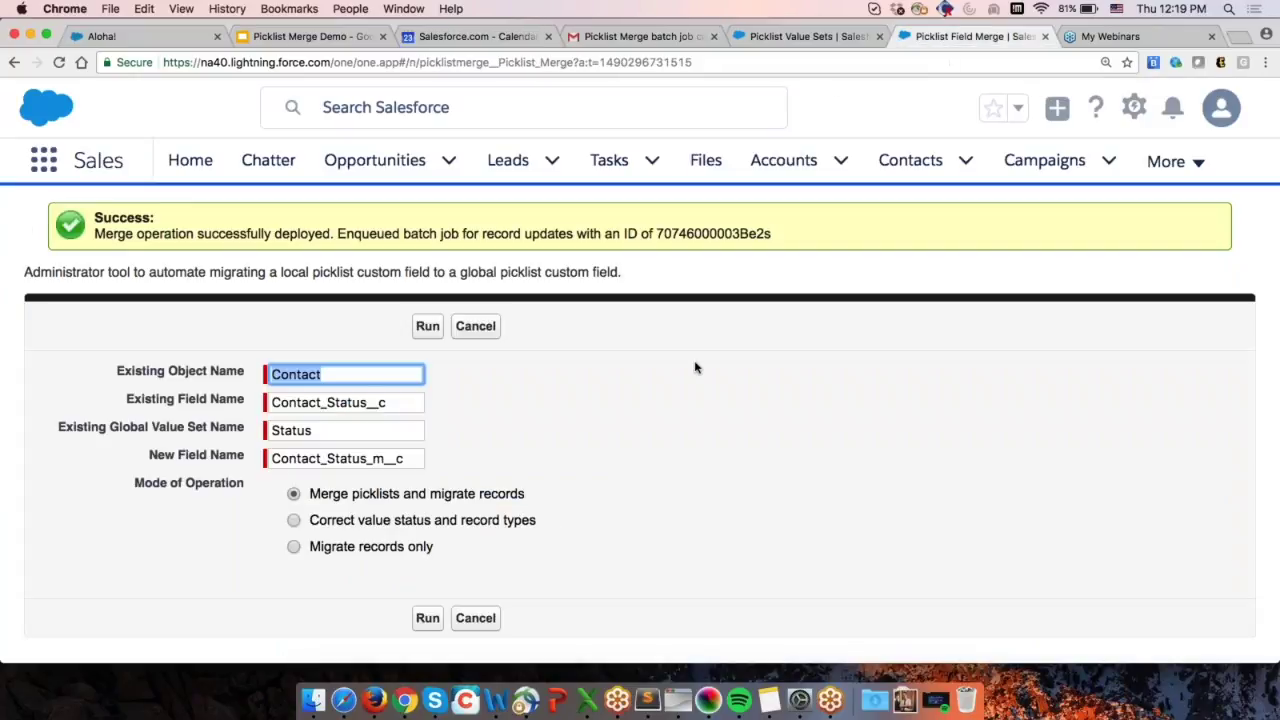
{"action": "left_click", "coordinate": [293, 520]}
{"action": "left_click_drag", "start_coordinate": [310, 520], "coordinate": [537, 521]}
{"action": "left_click", "coordinate": [540, 520]}
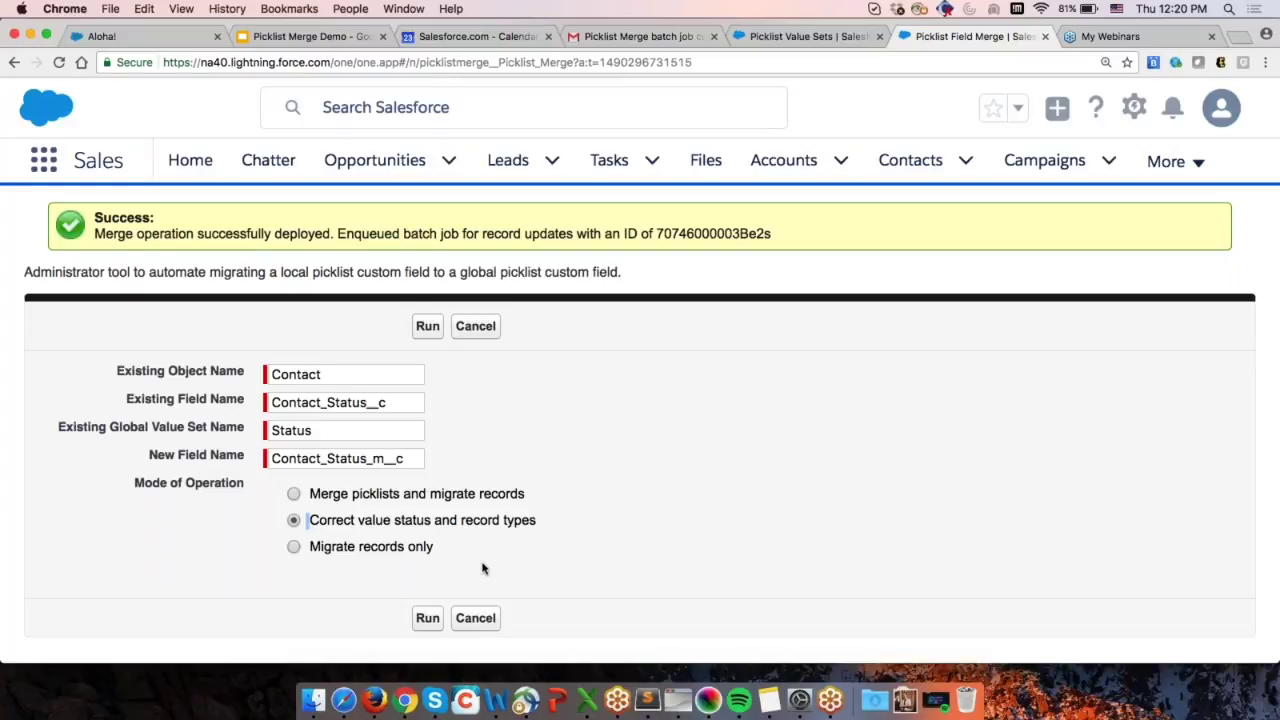
{"action": "left_click", "coordinate": [427, 620]}
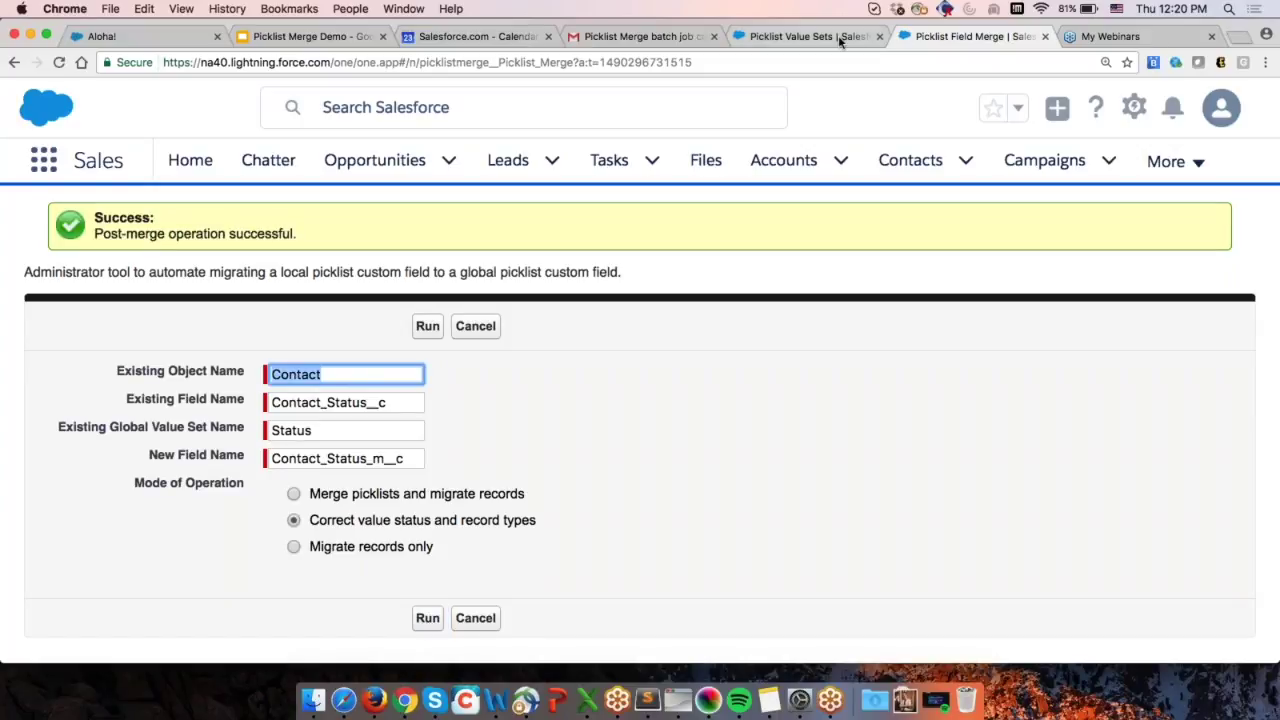
Reload the Status global value set page and check its active and inactive values
{"action": "left_click", "coordinate": [838, 35]}
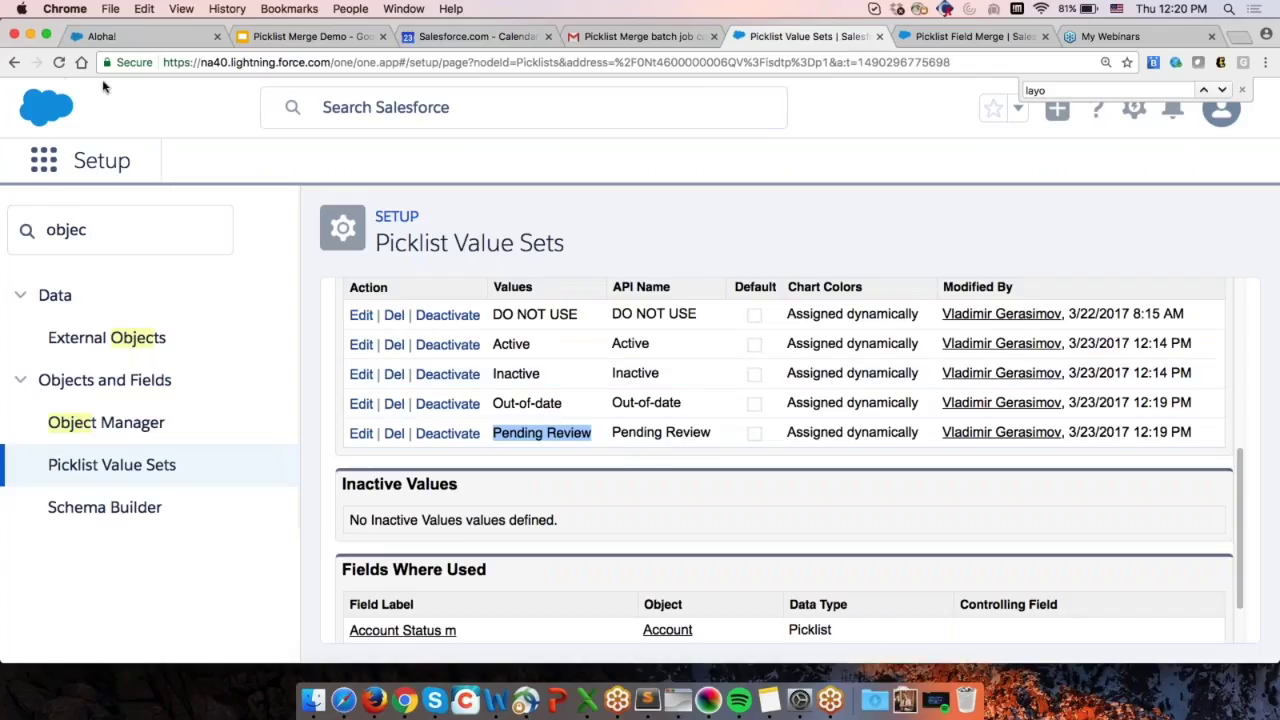
{"action": "left_click", "coordinate": [58, 68]}
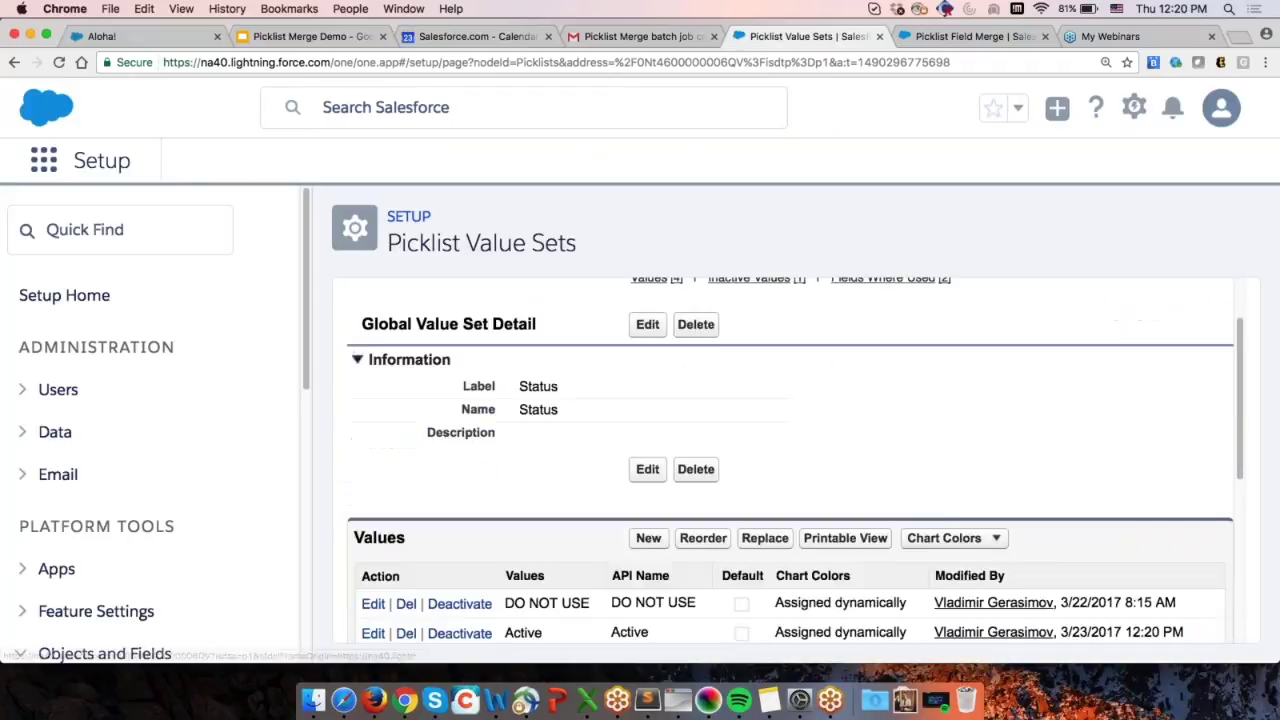
{"action": "scroll", "coordinate": [745, 480], "scroll_direction": "down", "scroll_amount": 1}
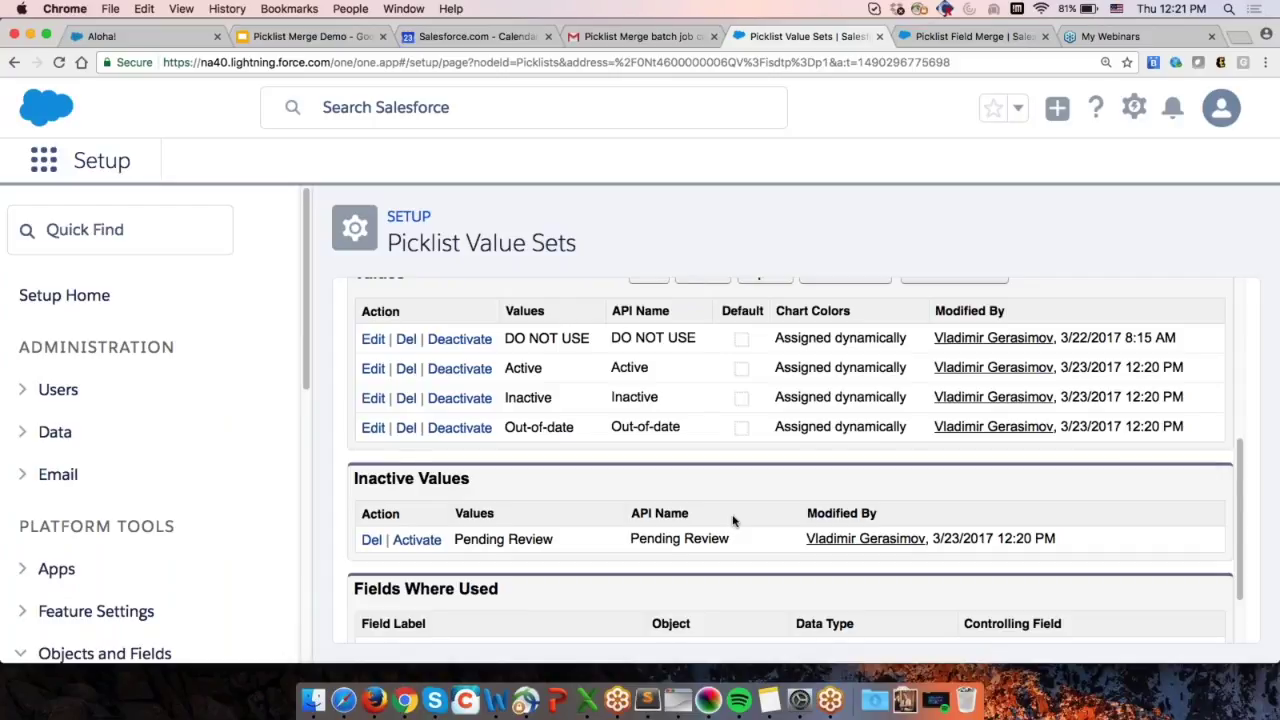
Return to the Picklist Merge form and choose Migrate records only as the mode of operation
{"action": "left_click", "coordinate": [970, 36]}
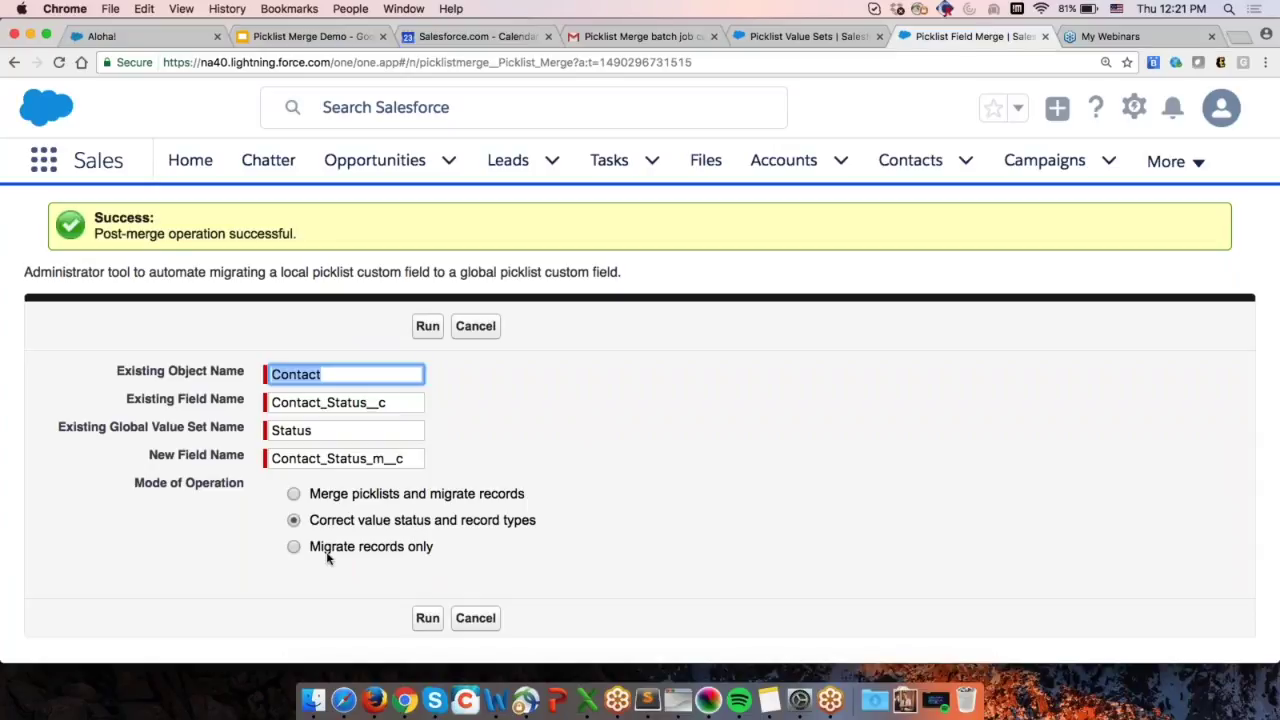
{"action": "left_click", "coordinate": [295, 548]}
{"action": "left_click_drag", "start_coordinate": [433, 547], "coordinate": [312, 550]}
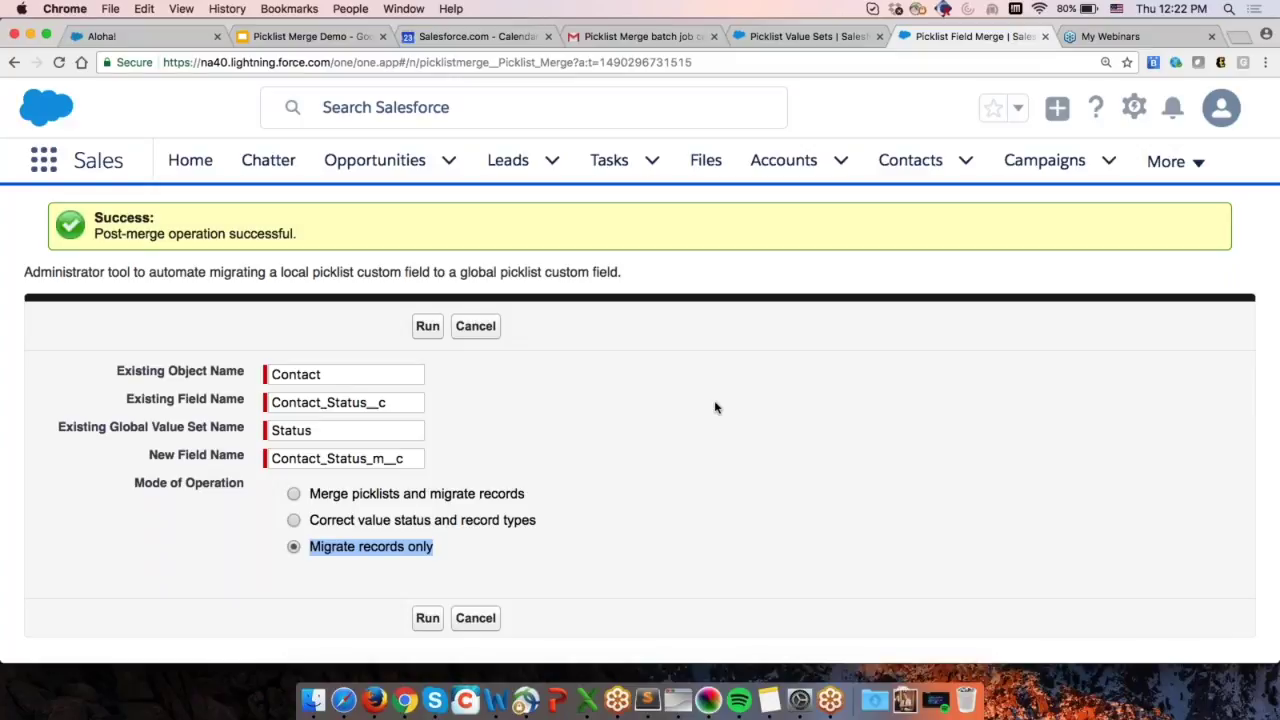
{"action": "left_click", "coordinate": [1266, 56]}
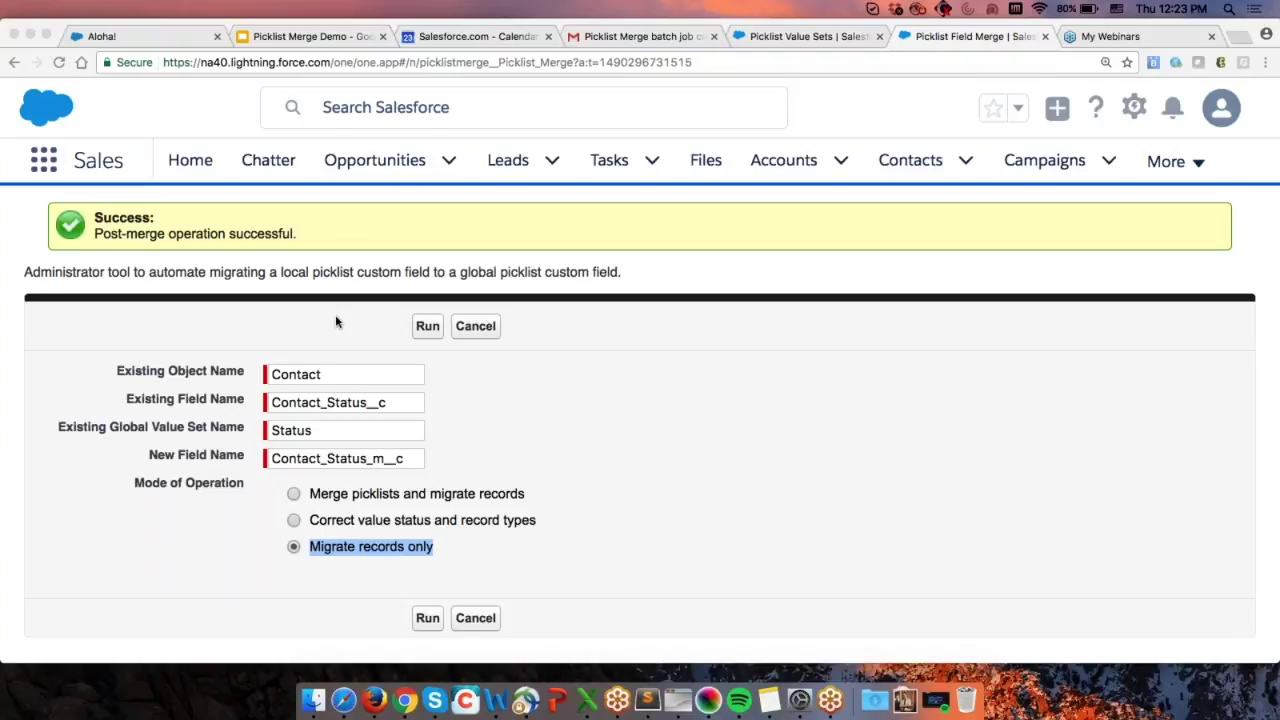
{"action": "left_click", "coordinate": [617, 702]}
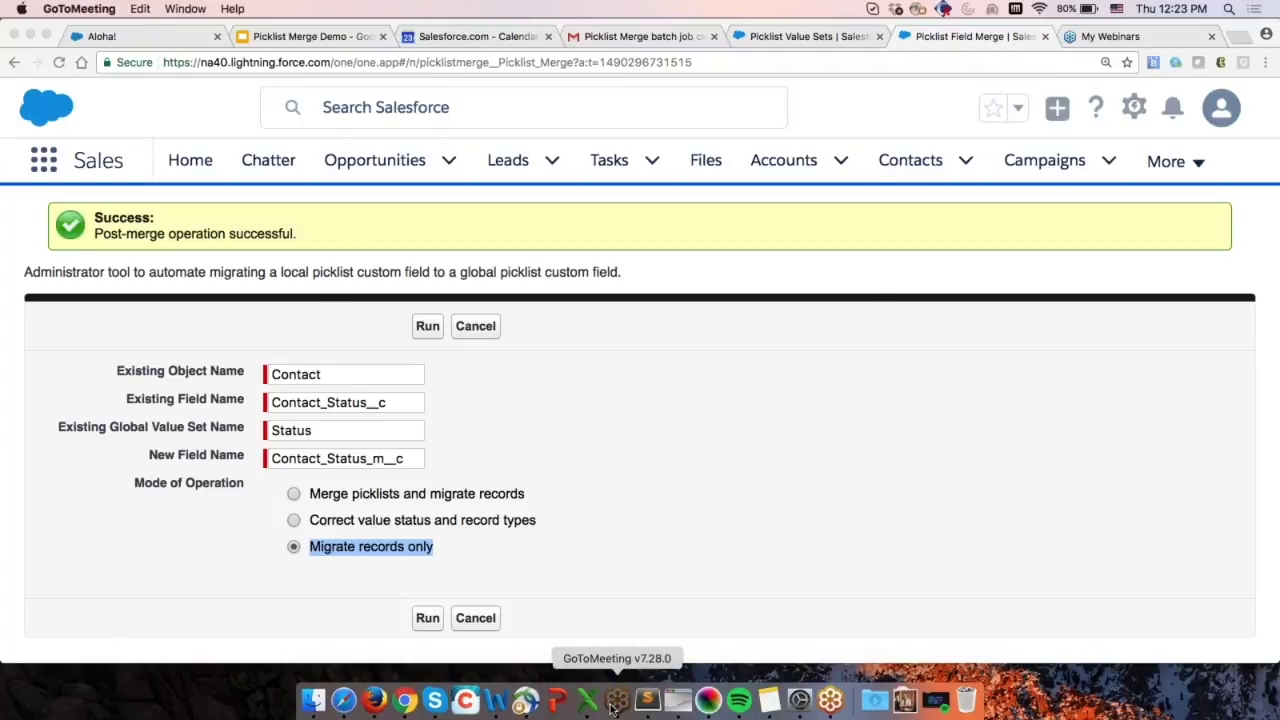
{"action": "right_click", "coordinate": [830, 700]}
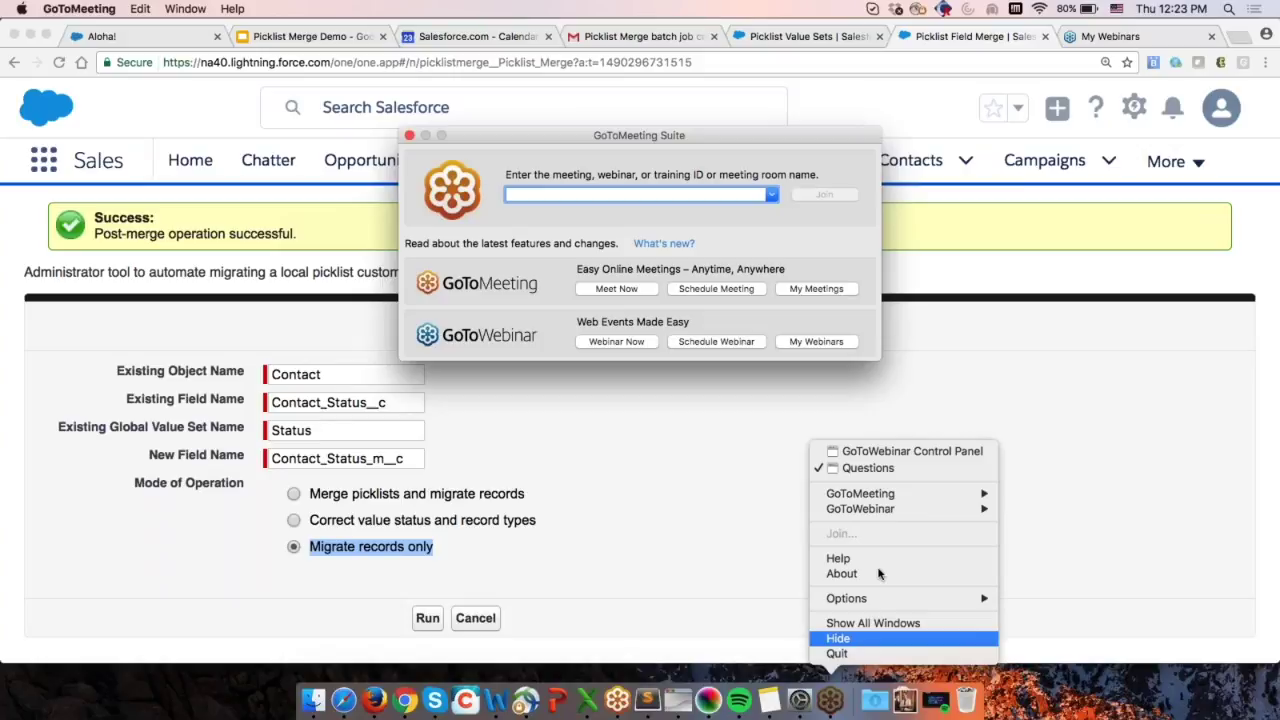
{"action": "left_click", "coordinate": [907, 452]}
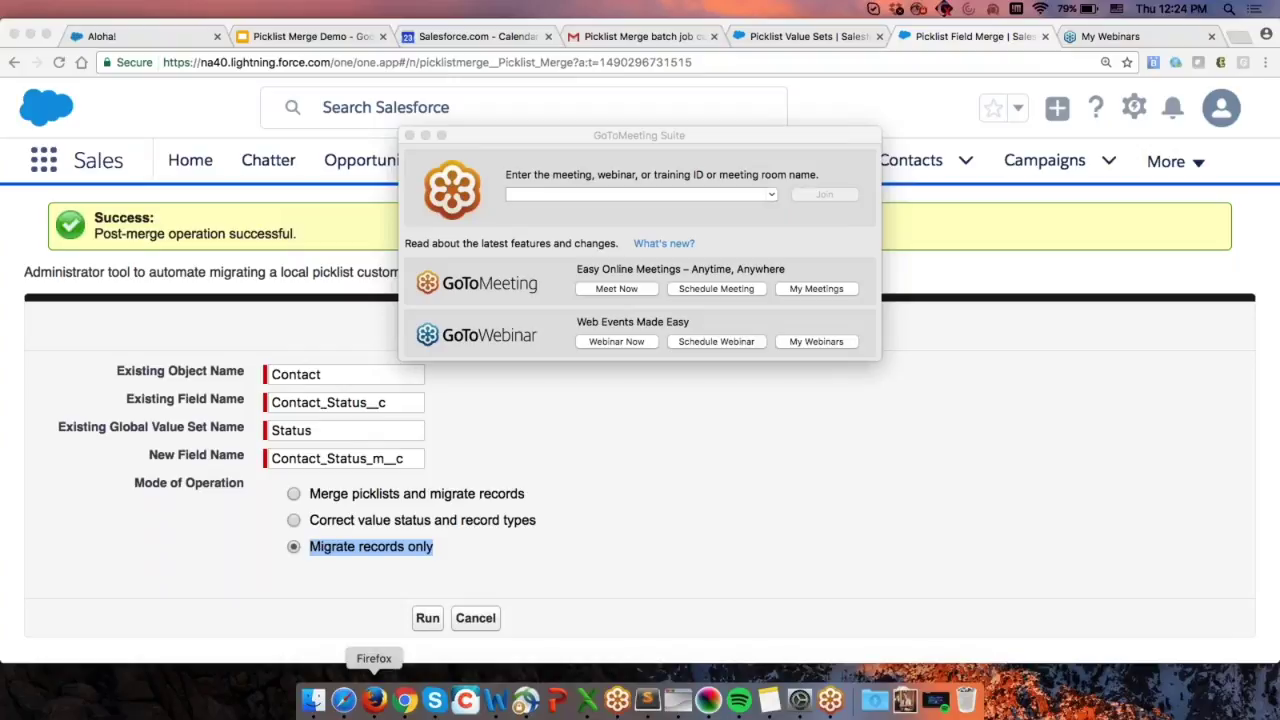
{"action": "left_click", "coordinate": [406, 702]}
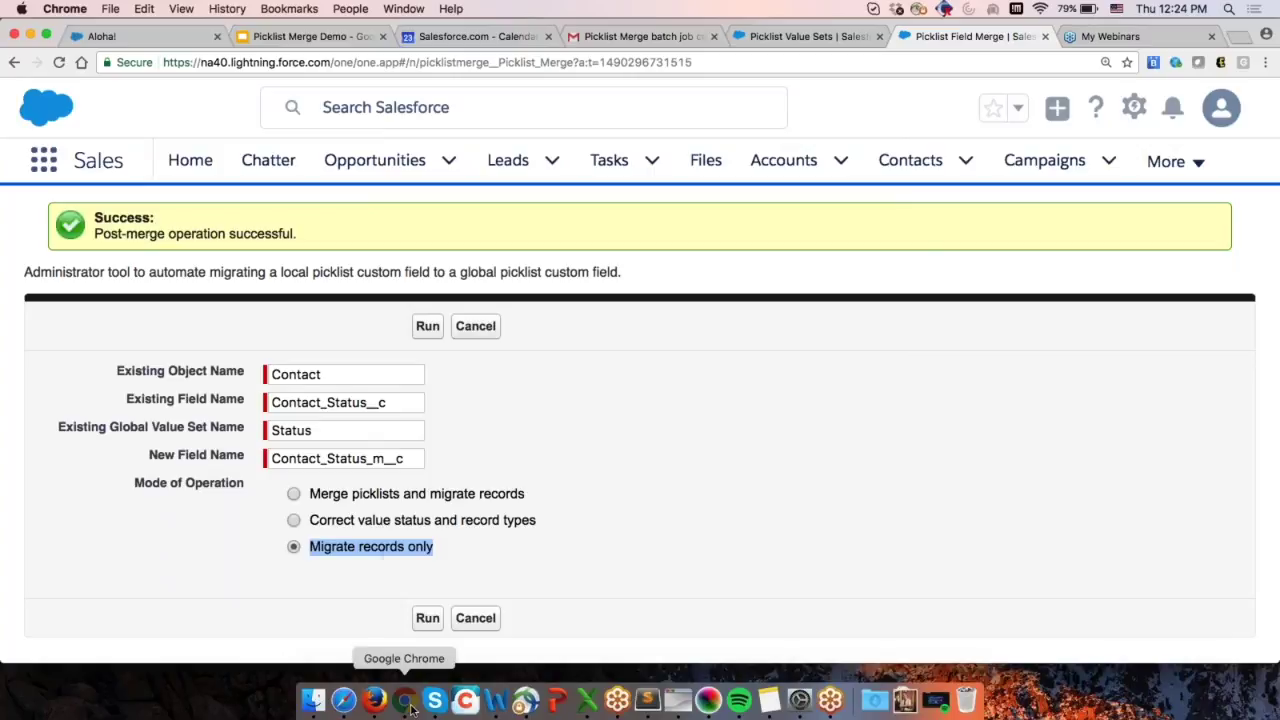
{"action": "right_click", "coordinate": [408, 704]}
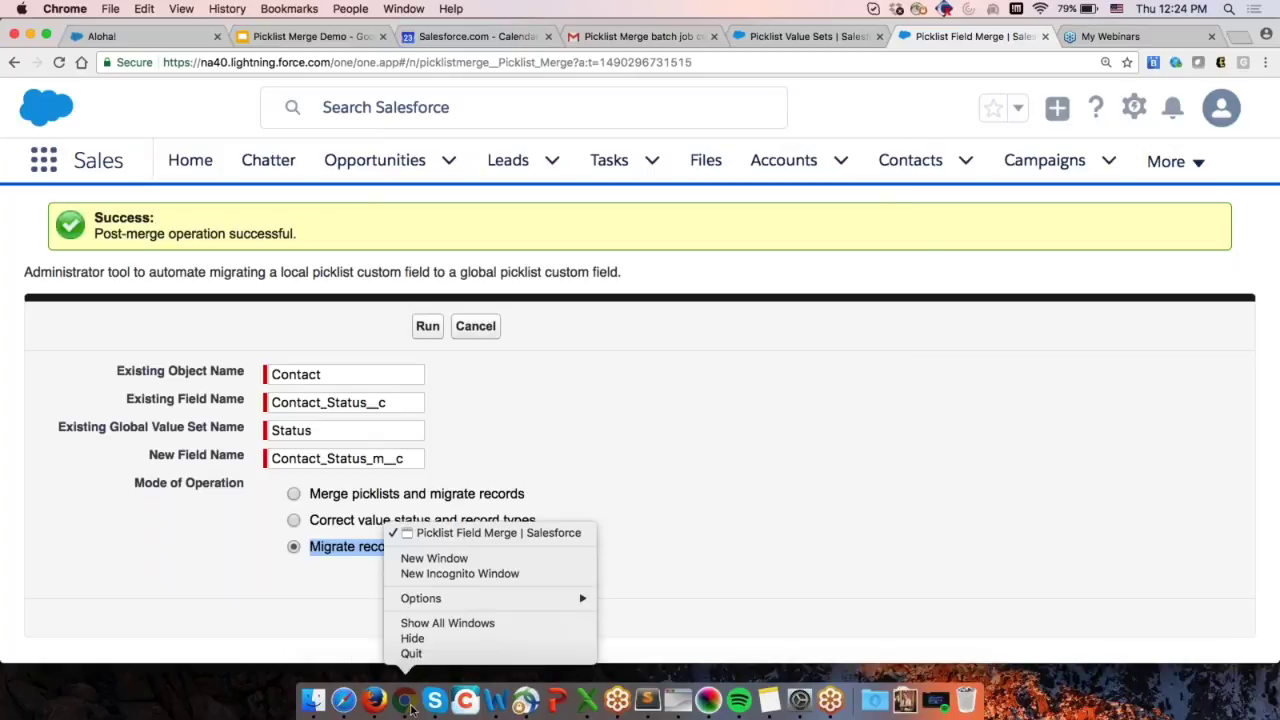
{"action": "left_click", "coordinate": [520, 533]}
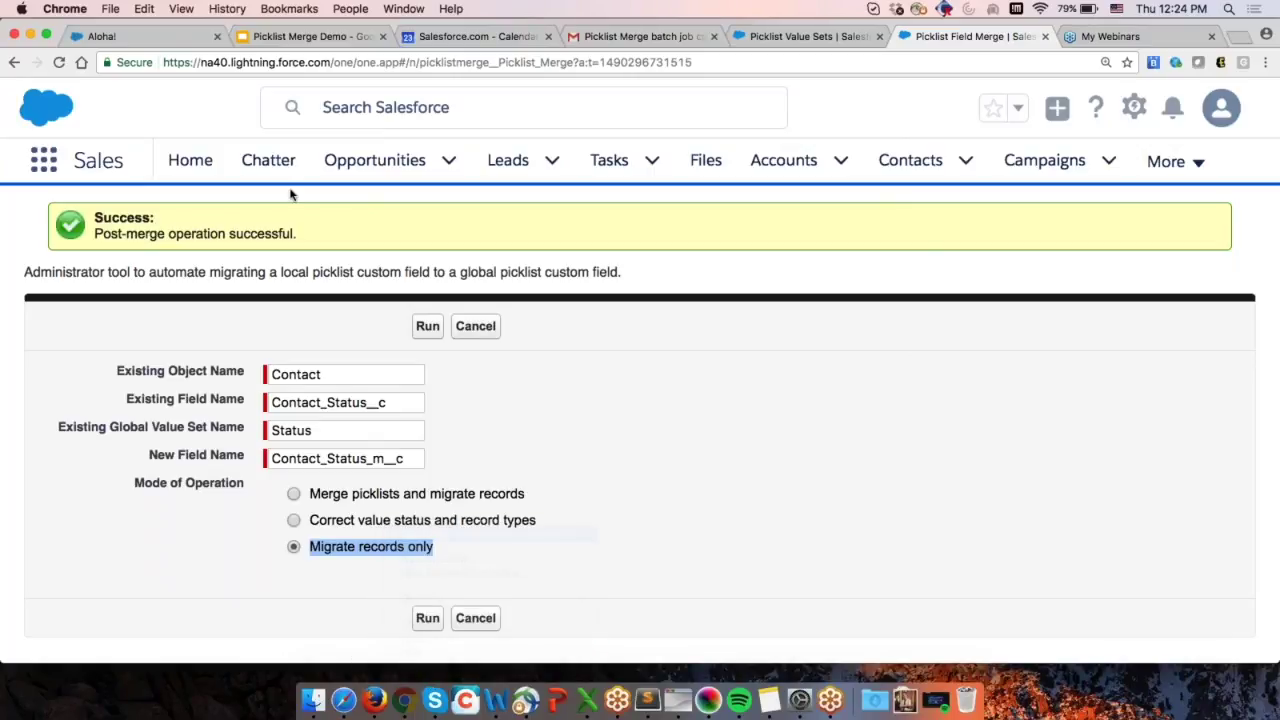
{"action": "left_click", "coordinate": [45, 36]}
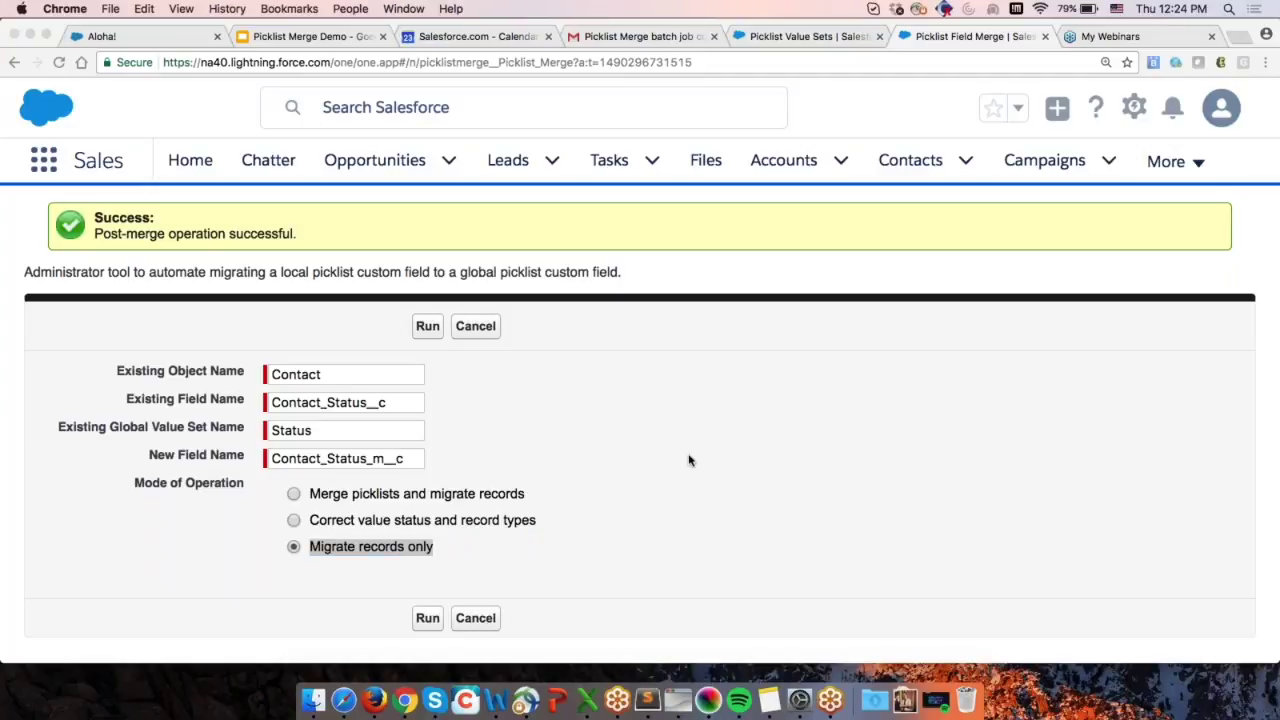
{"action": "left_click", "coordinate": [803, 37]}
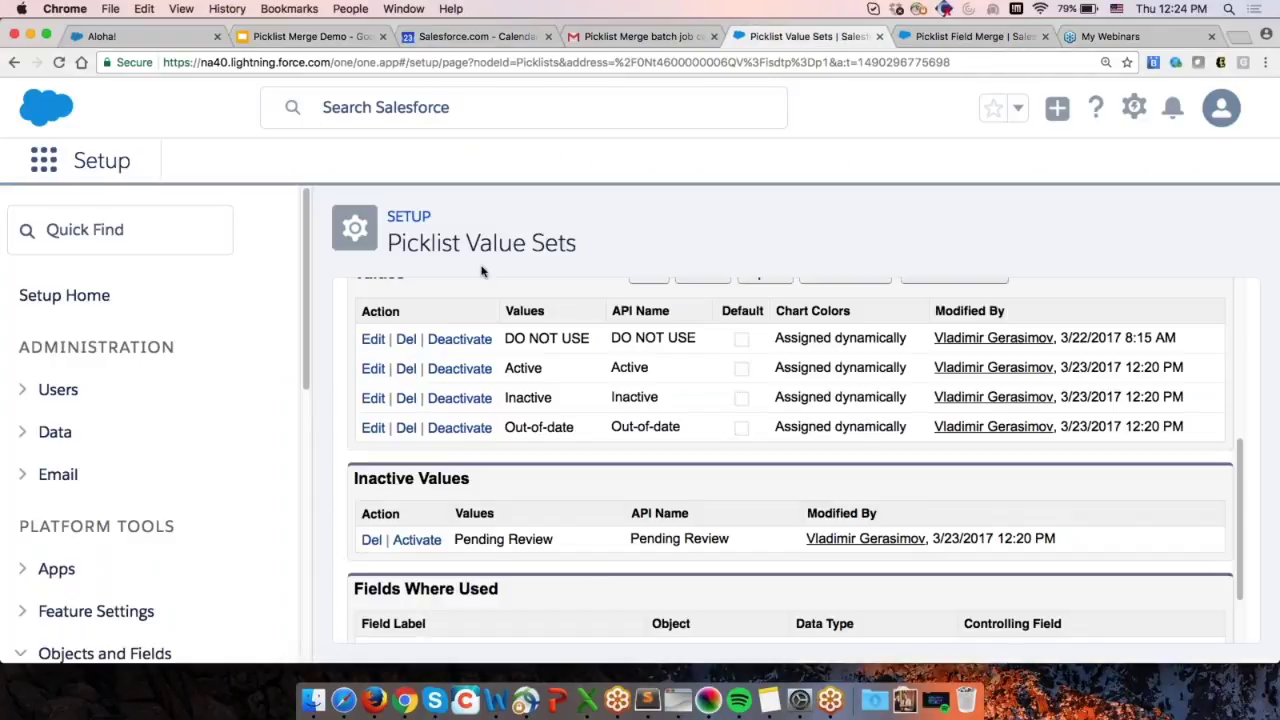
{"action": "left_click", "coordinate": [906, 44]}
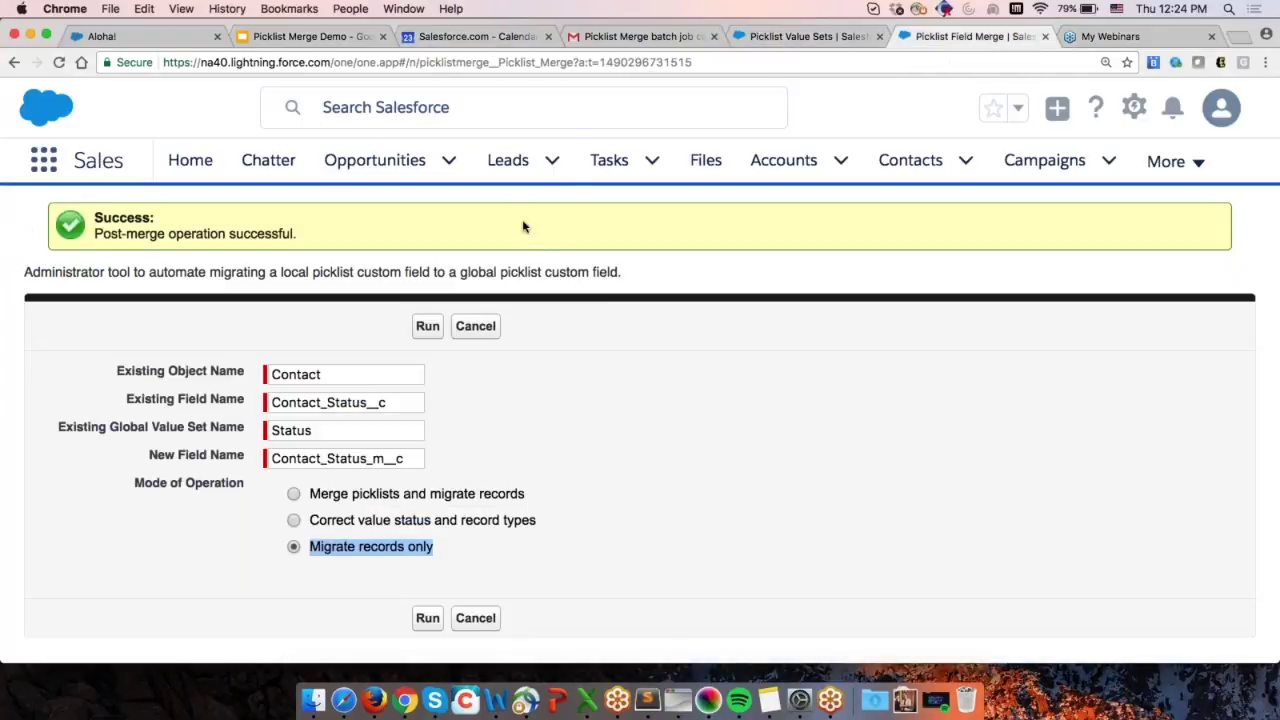
Open the Accounts page, dismiss the Favorites tip, and show the Account Status list view
{"action": "left_click", "coordinate": [783, 160]}
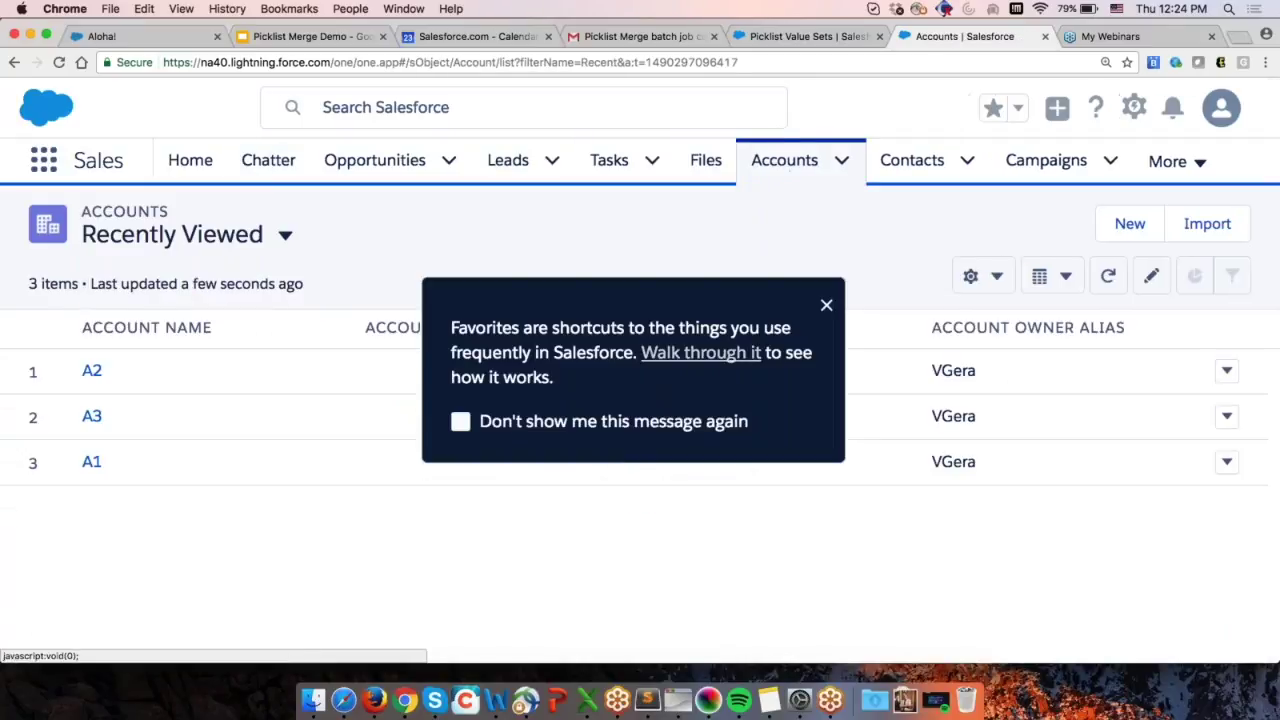
{"action": "left_click", "coordinate": [824, 303]}
{"action": "left_click", "coordinate": [285, 236]}
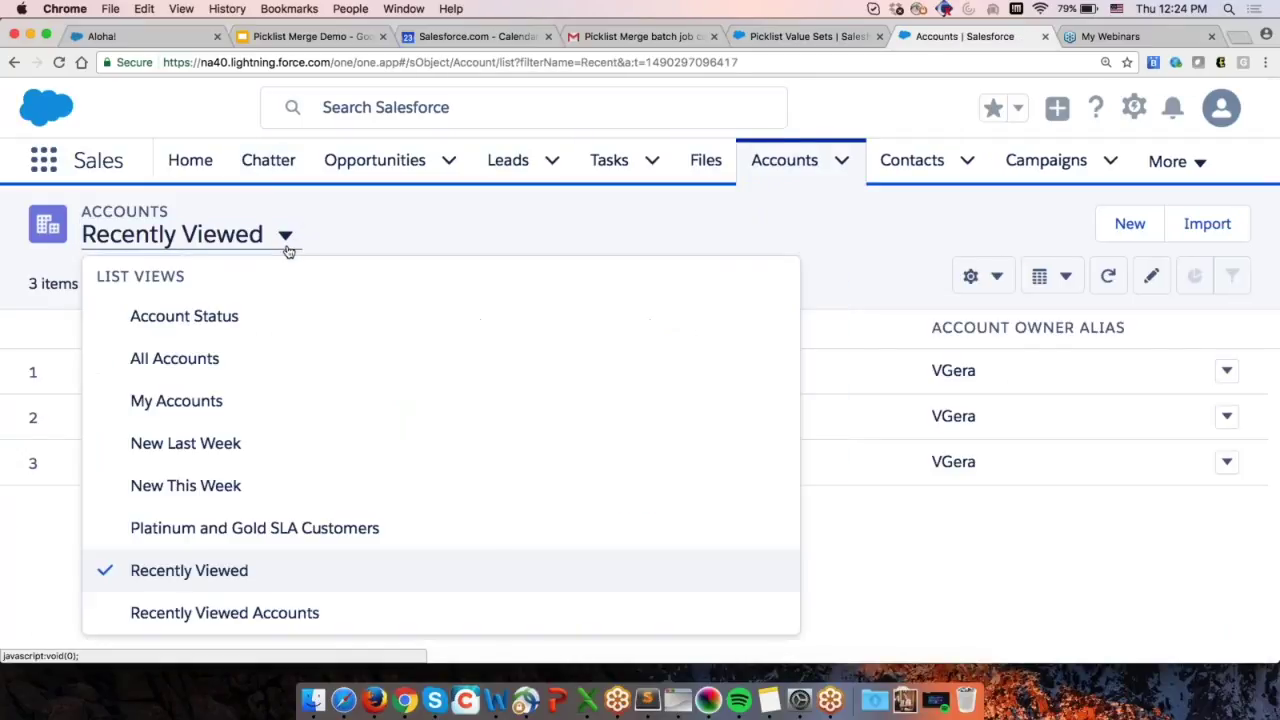
{"action": "left_click", "coordinate": [246, 320]}
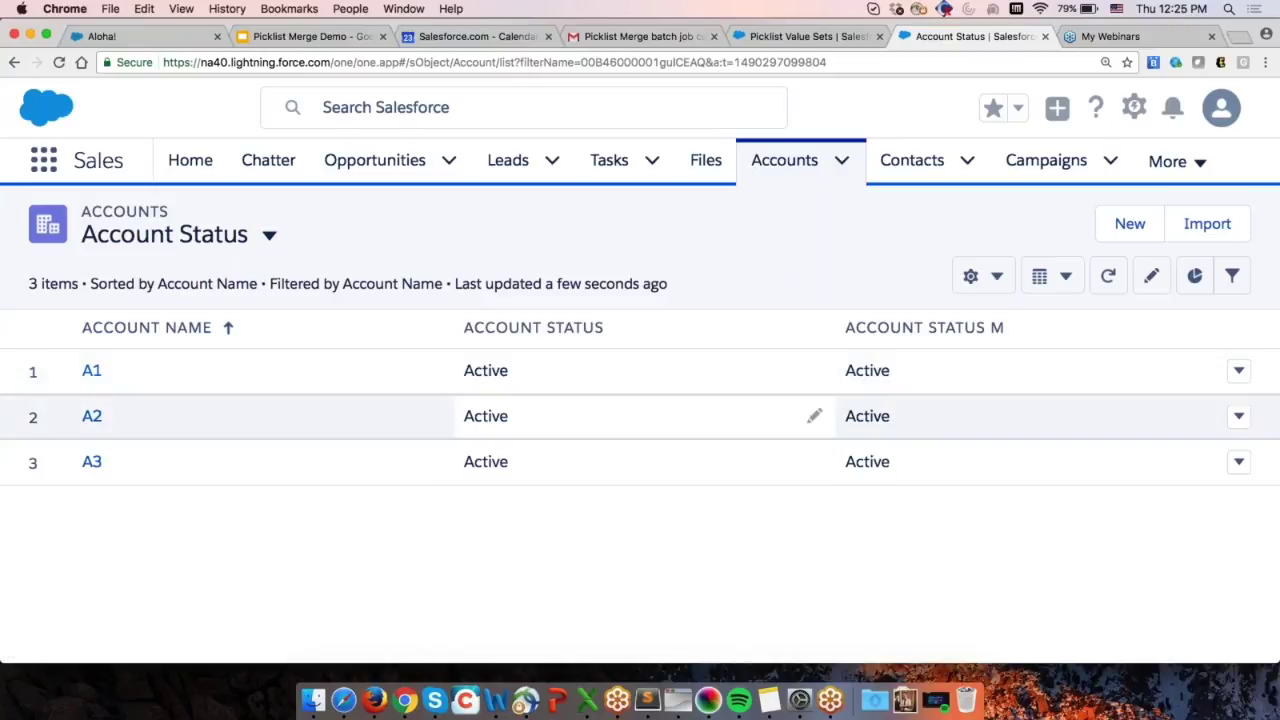
Set account A2's Account Status to Inactive in the list, save the change, and reload the page to check Account Status M
{"action": "left_click", "coordinate": [816, 418]}
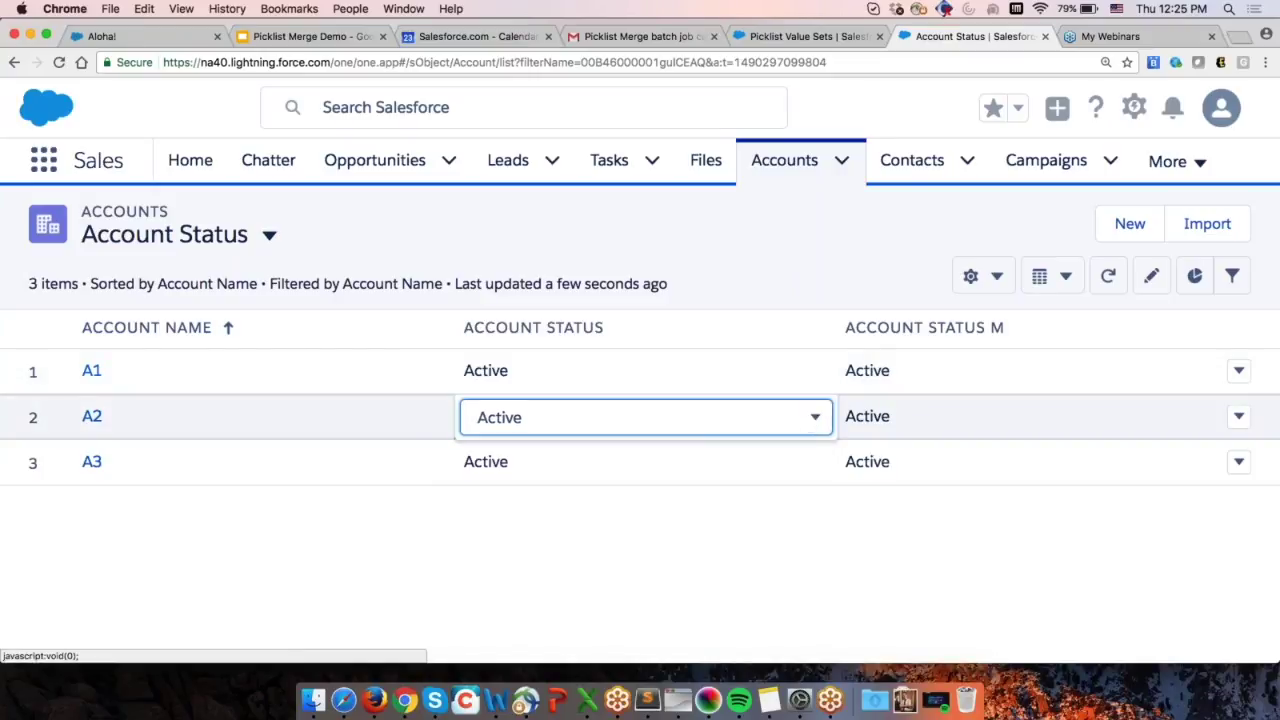
{"action": "left_click", "coordinate": [811, 420]}
{"action": "left_click", "coordinate": [625, 550]}
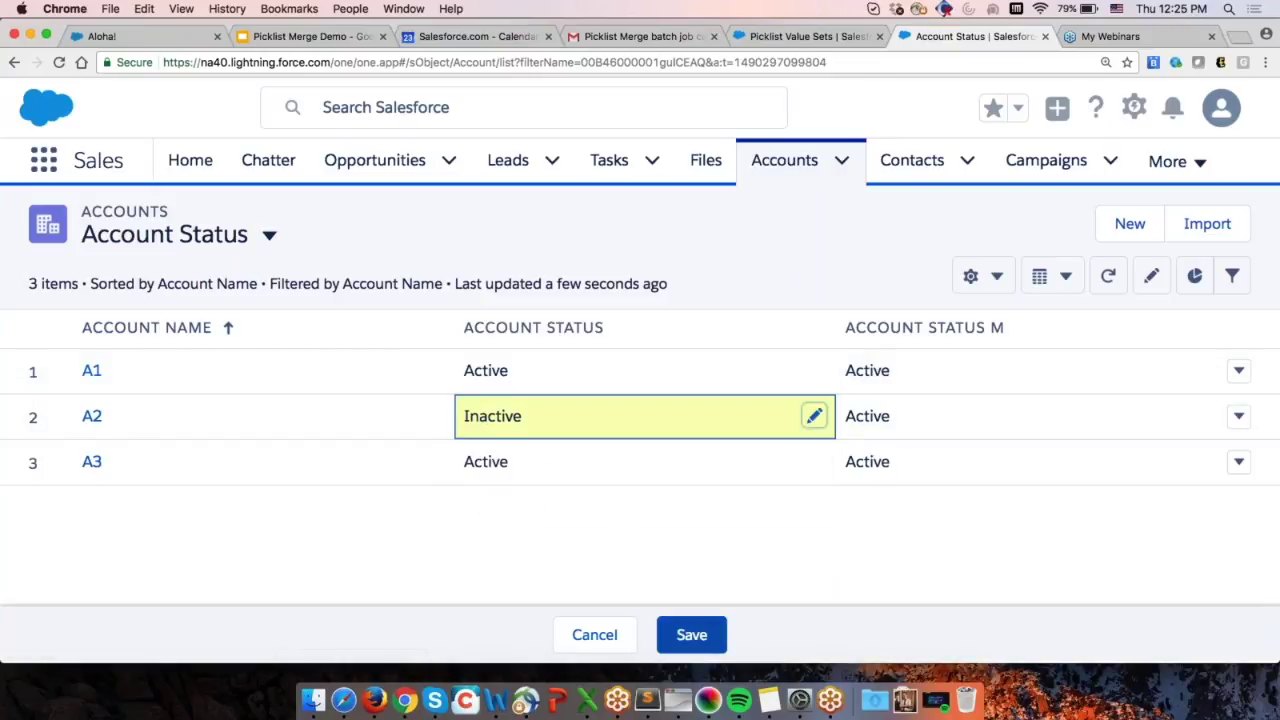
{"action": "left_click", "coordinate": [684, 630]}
{"action": "left_click", "coordinate": [59, 62]}
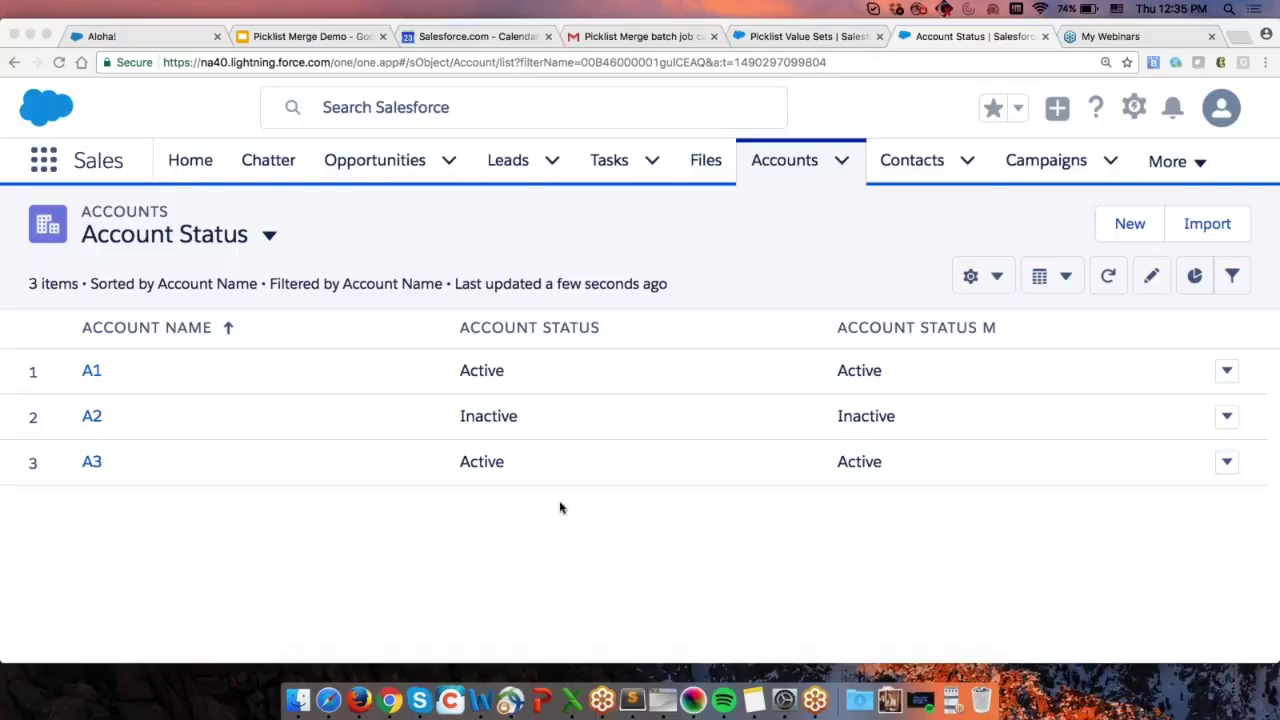
Switch to the Picklist Merge Demo presentation in Google Slides, present the Feedback slide full screen, and exit the slideshow
{"action": "left_click", "coordinate": [388, 700]}
{"action": "right_click", "coordinate": [386, 700]}
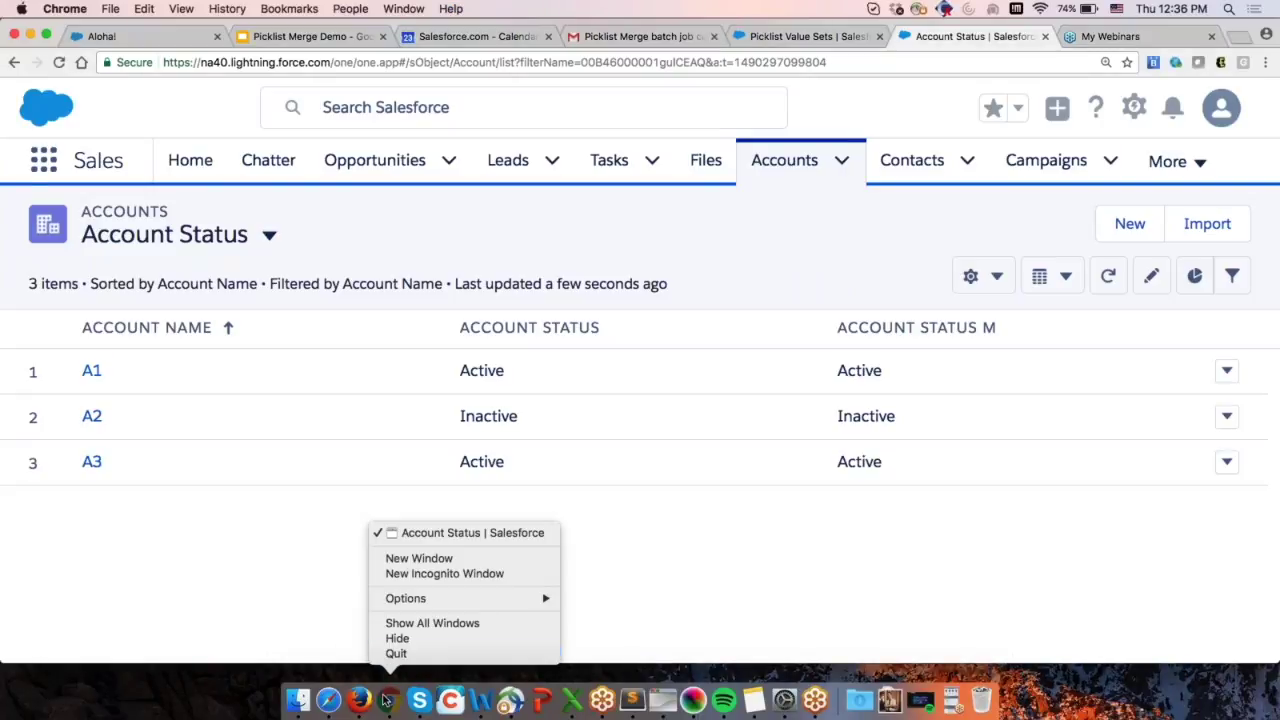
{"action": "left_click", "coordinate": [80, 36]}
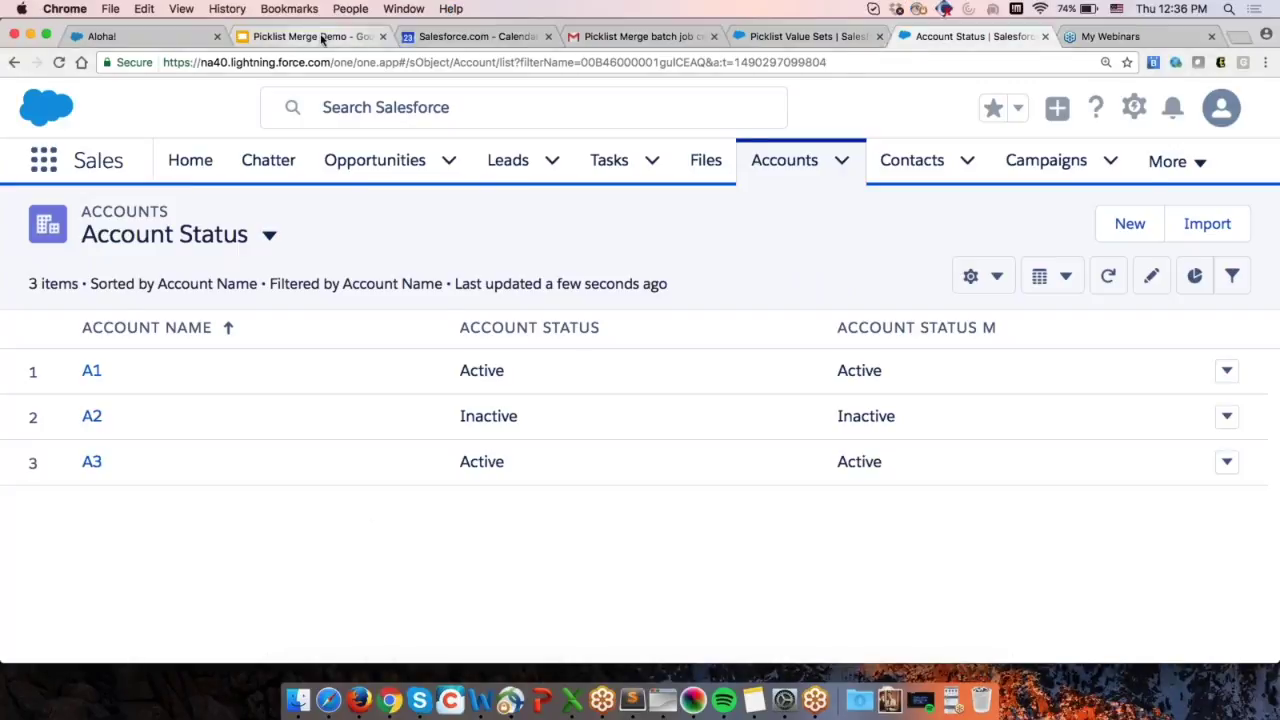
{"action": "left_click", "coordinate": [322, 37]}
{"action": "left_click", "coordinate": [1043, 116]}
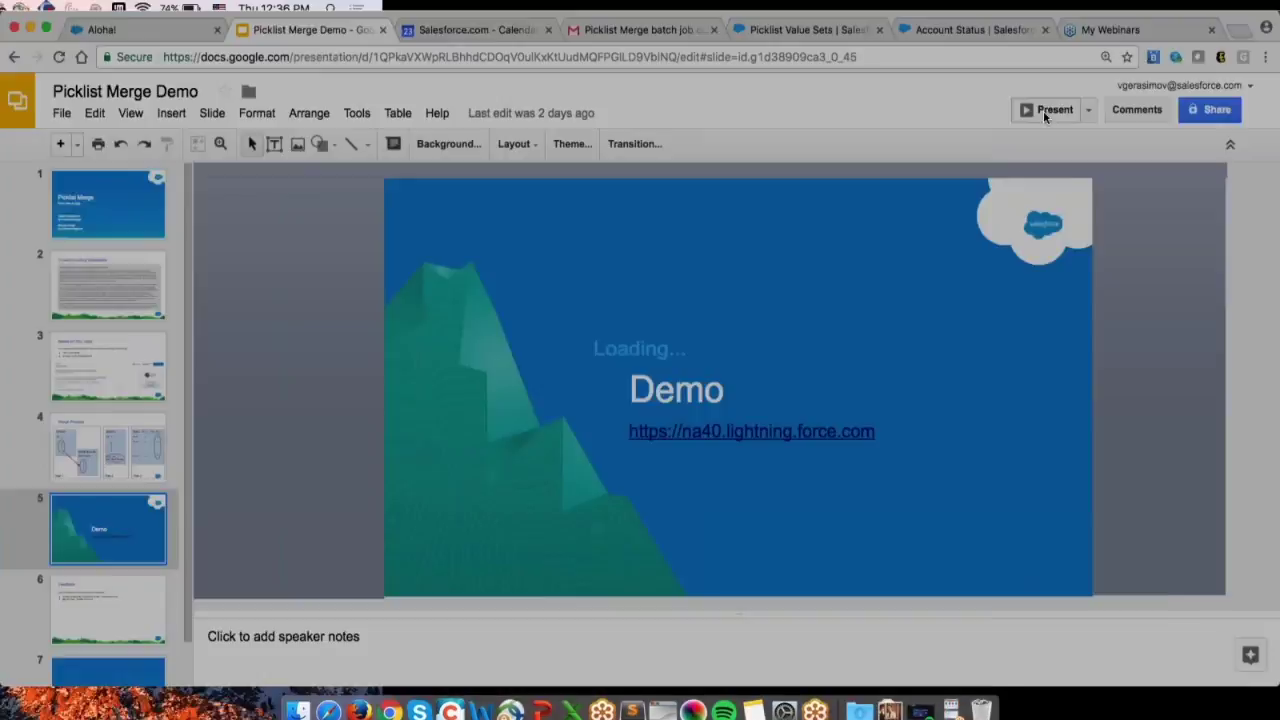
{"action": "key", "text": "Right"}
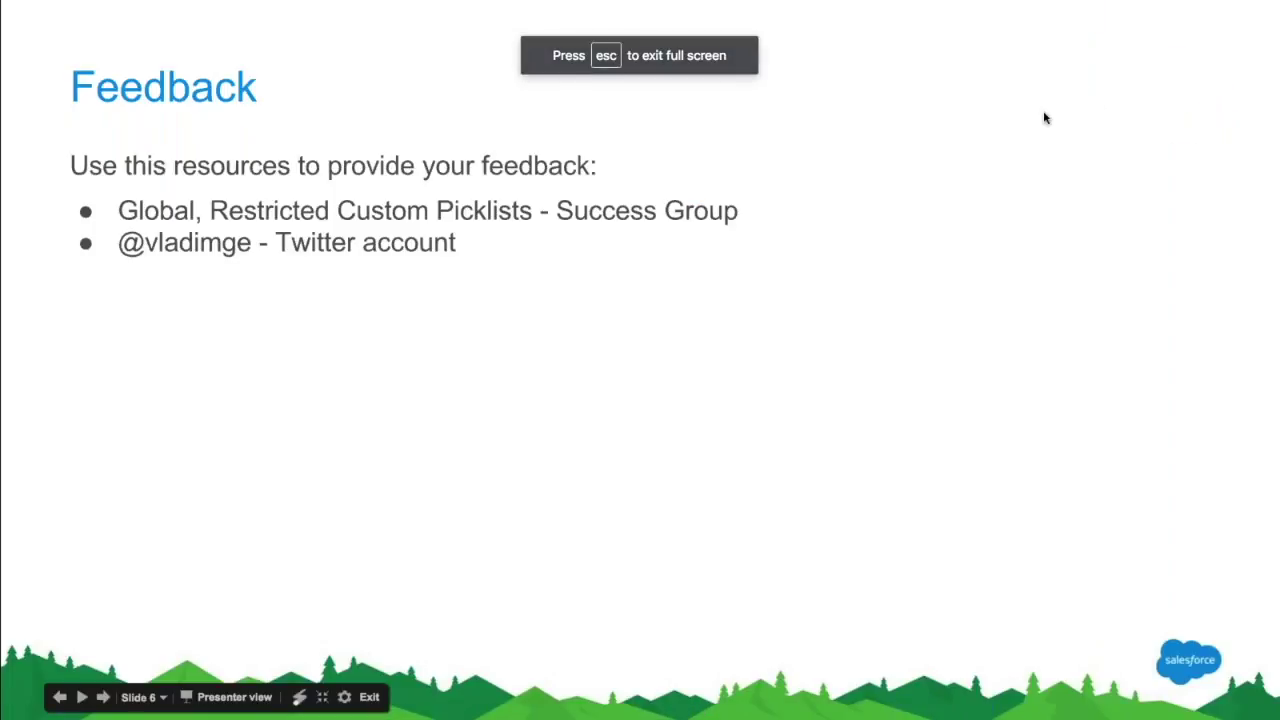
{"action": "key", "text": "Escape"}
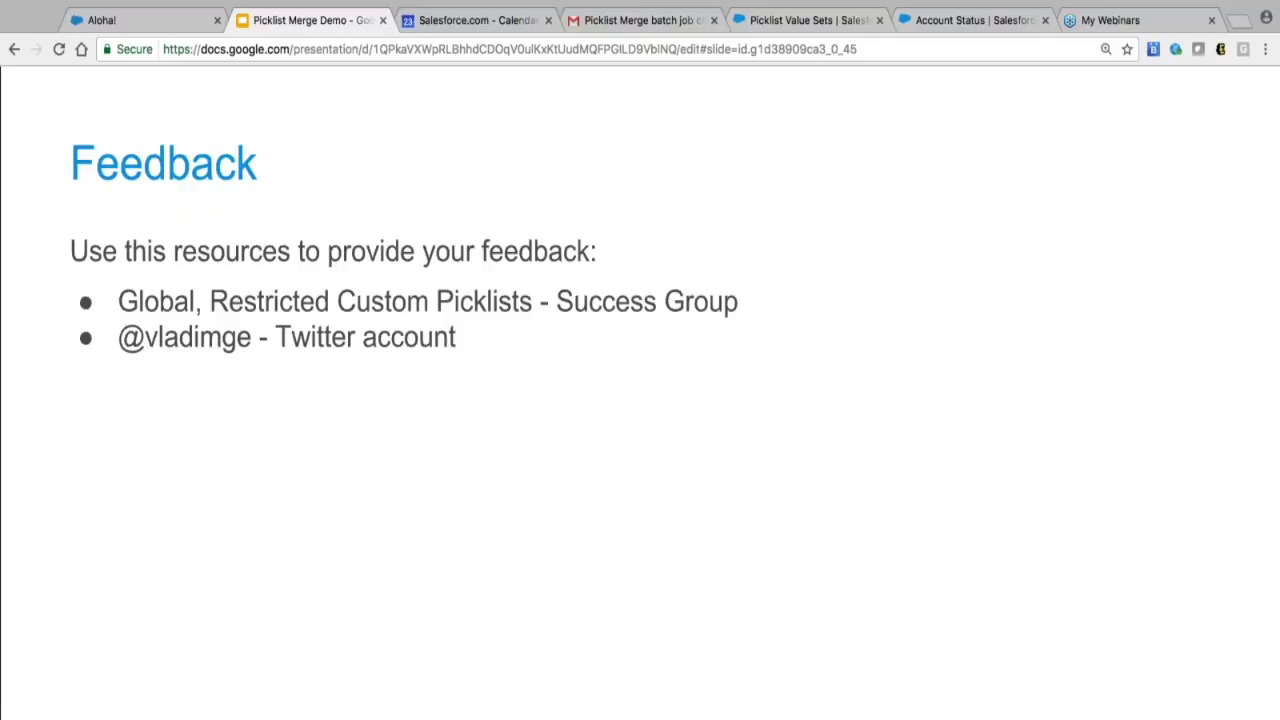
{"action": "key", "text": "Escape"}
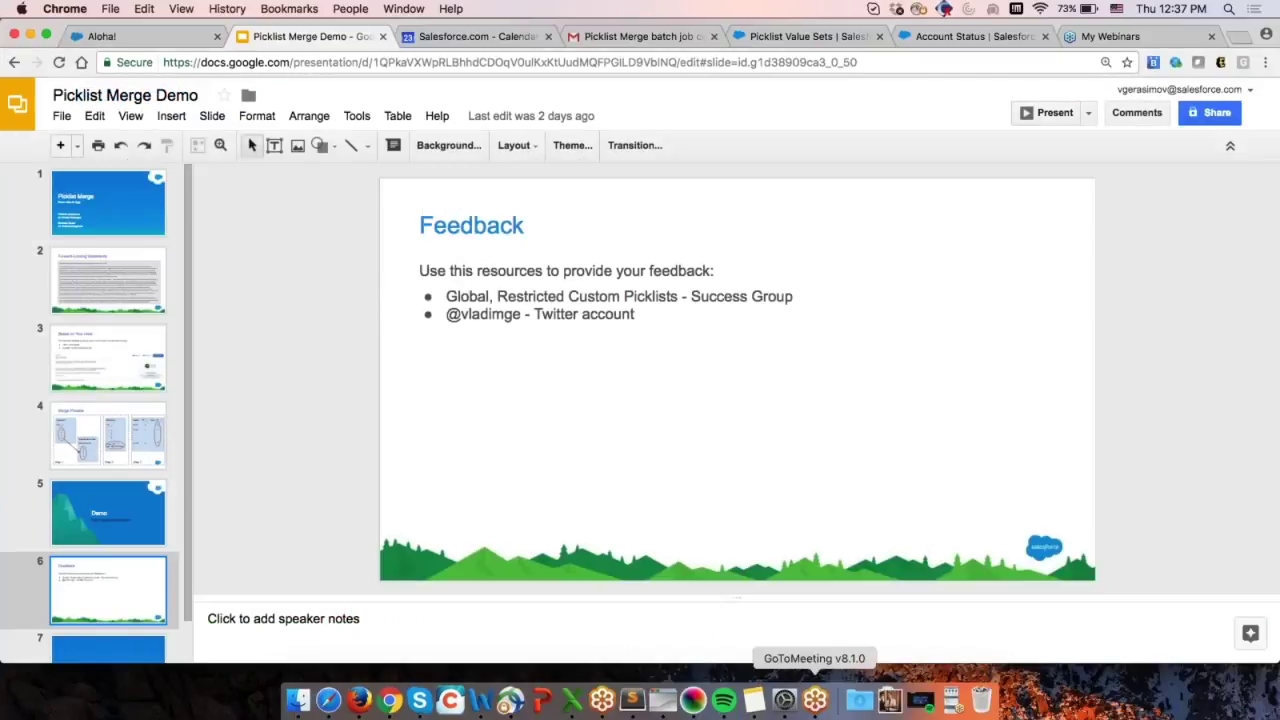